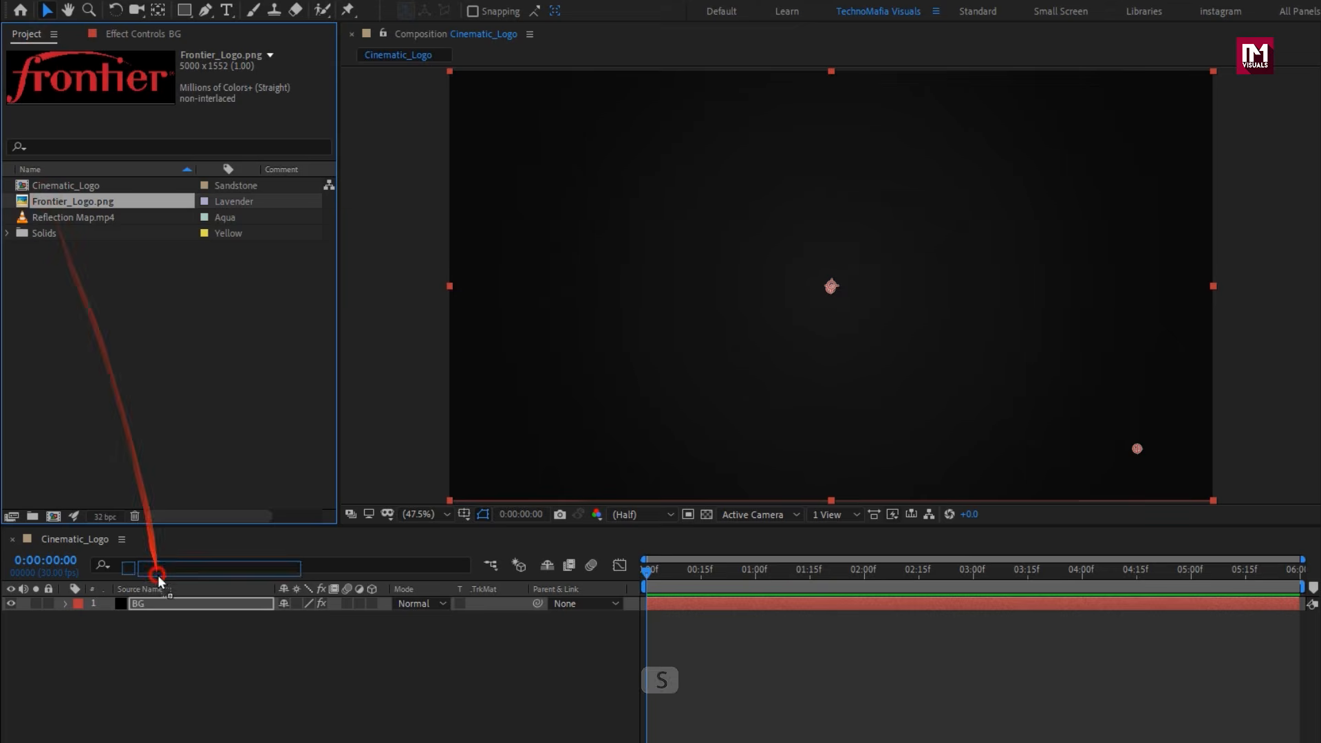
Step: Place Frontier_Logo.png above the BG layer and scale it to 15%
key(s)
drag(329, 619, 263, 632)
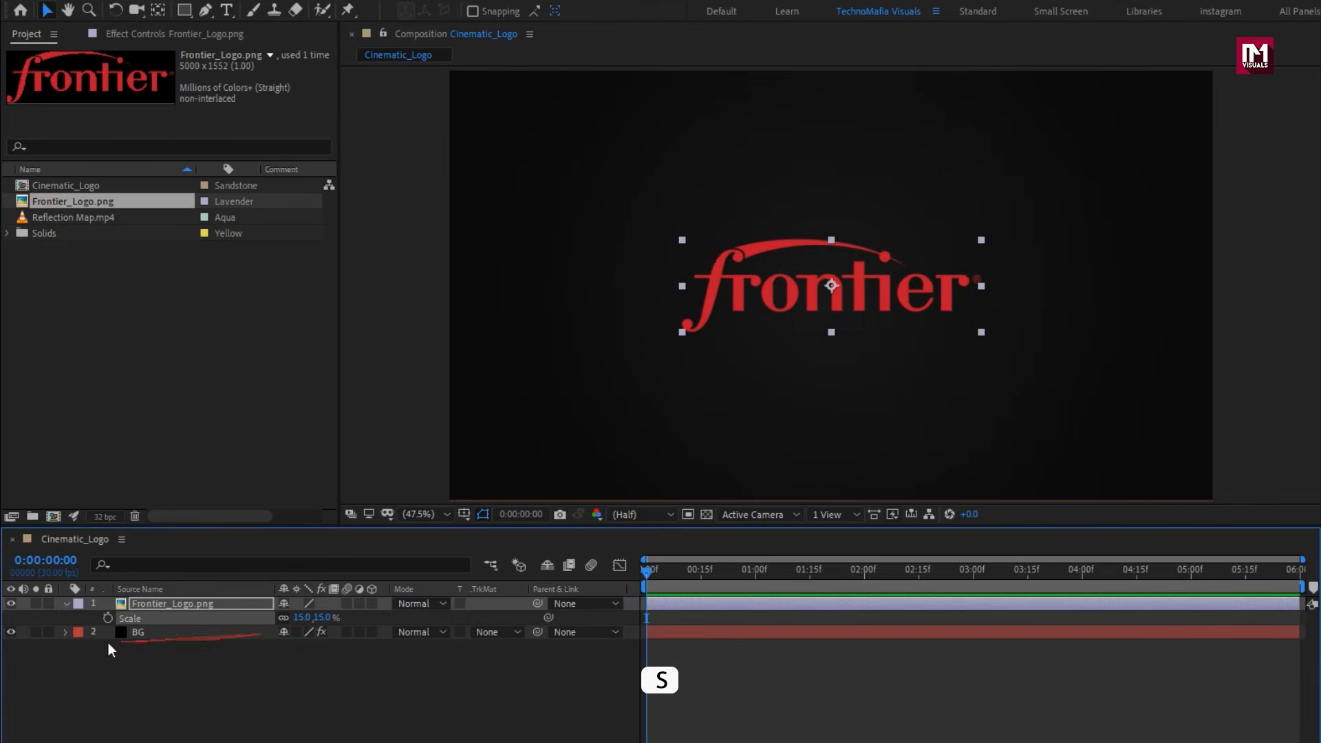
click(66, 603)
Step: Pre-compose the Frontier_Logo.png layer as "Logo", moving all attributes into the new composition
right_click(138, 604)
click(172, 530)
text(Logo)
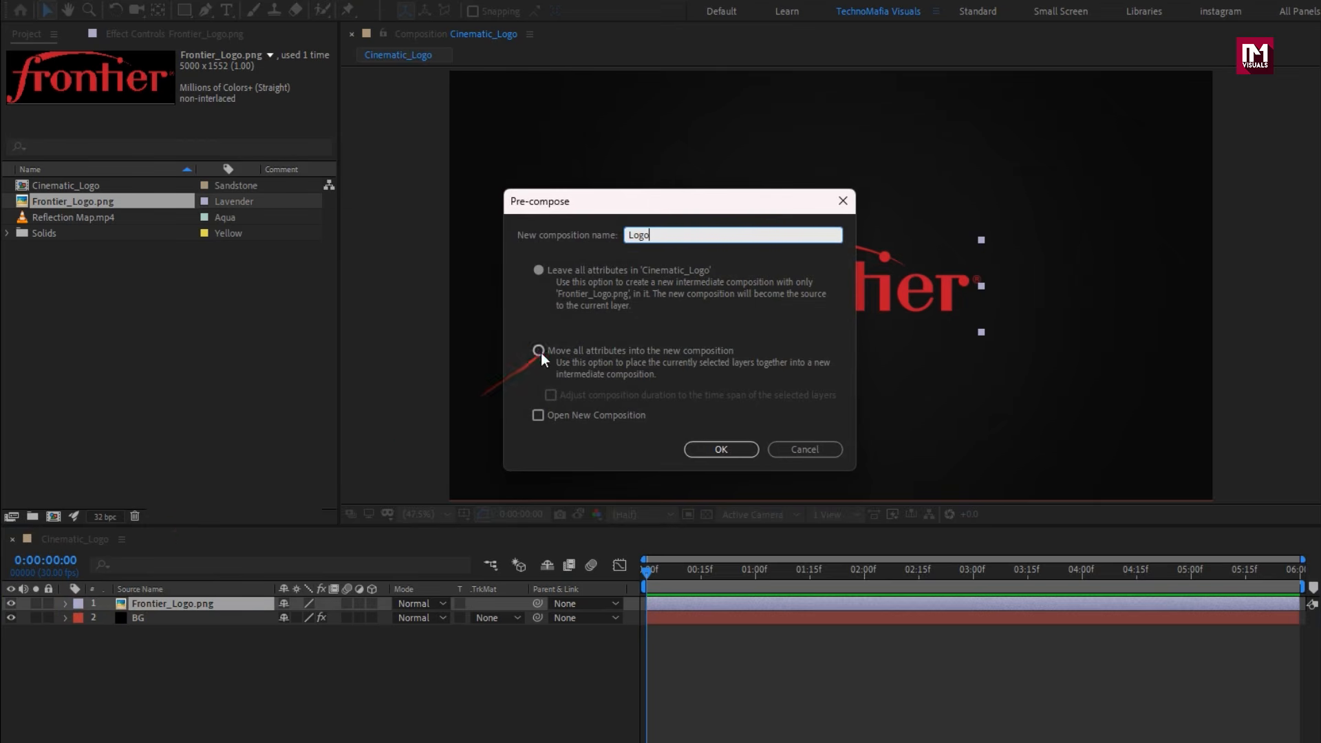
click(539, 351)
click(743, 451)
Step: Place Reflection Map.mp4 between the Logo and BG layers and pre-compose it as "Reflection"
click(93, 232)
drag(92, 232, 184, 612)
right_click(185, 612)
click(209, 540)
drag(679, 235, 755, 236)
key(BackSpace)
key(BackSpace)
key(BackSpace)
click(712, 449)
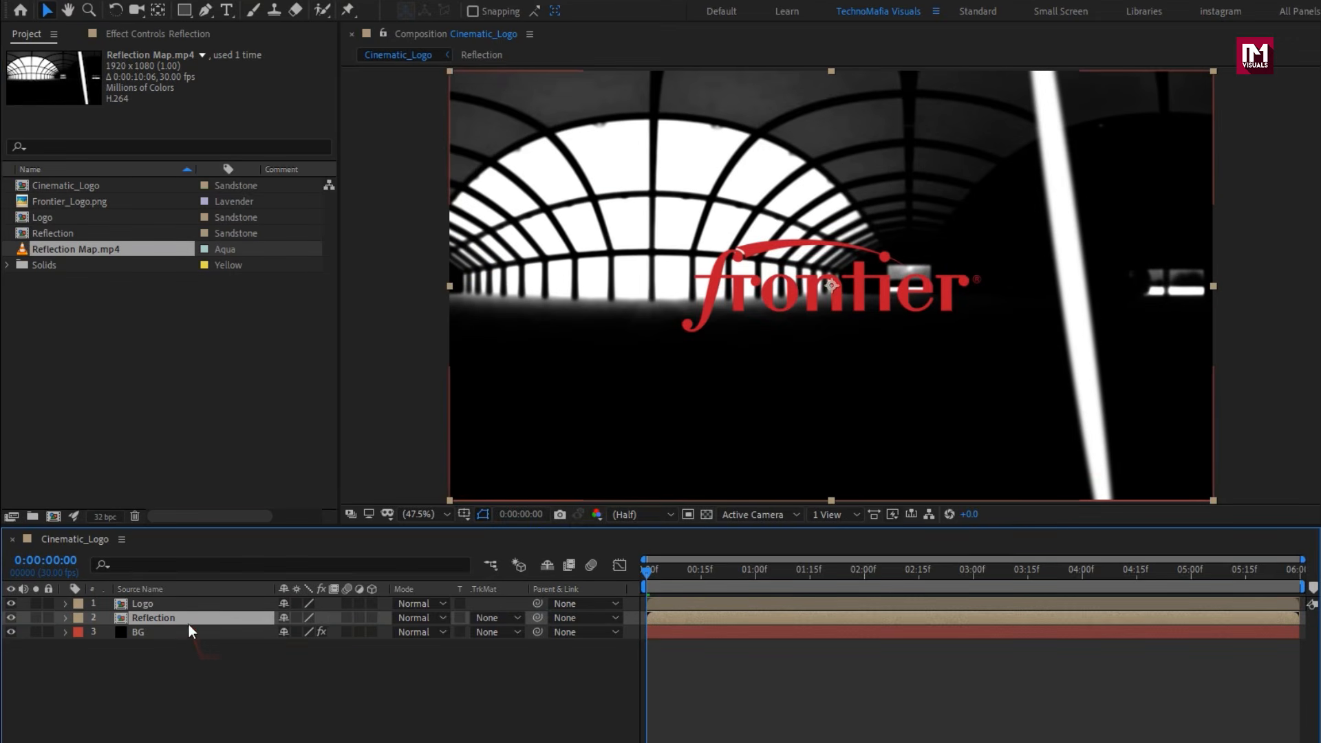
Step: Set the Reflection layer's track matte to Alpha Matte "Logo" and apply Turbulent Displace to the layer
click(490, 616)
click(517, 662)
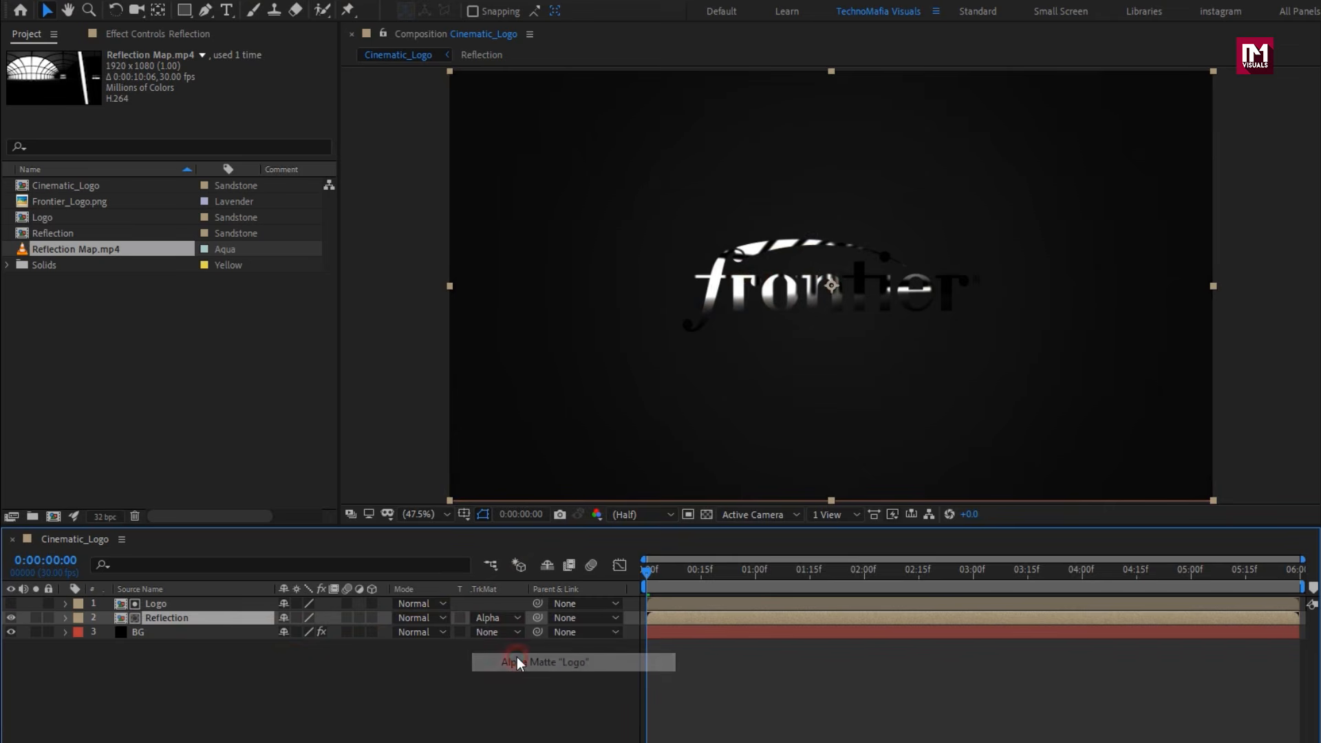
click(207, 621)
drag(1142, 56, 1026, 58)
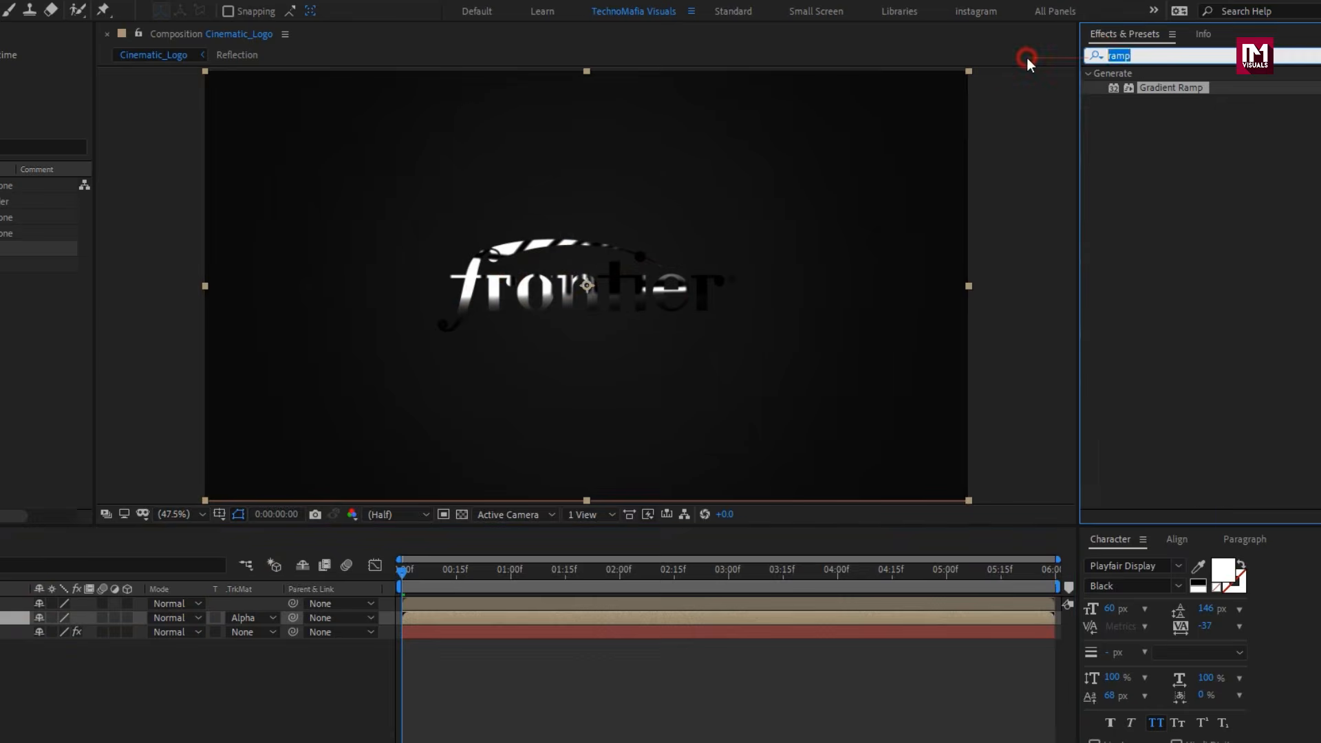
text(turb)
double_click(1144, 87)
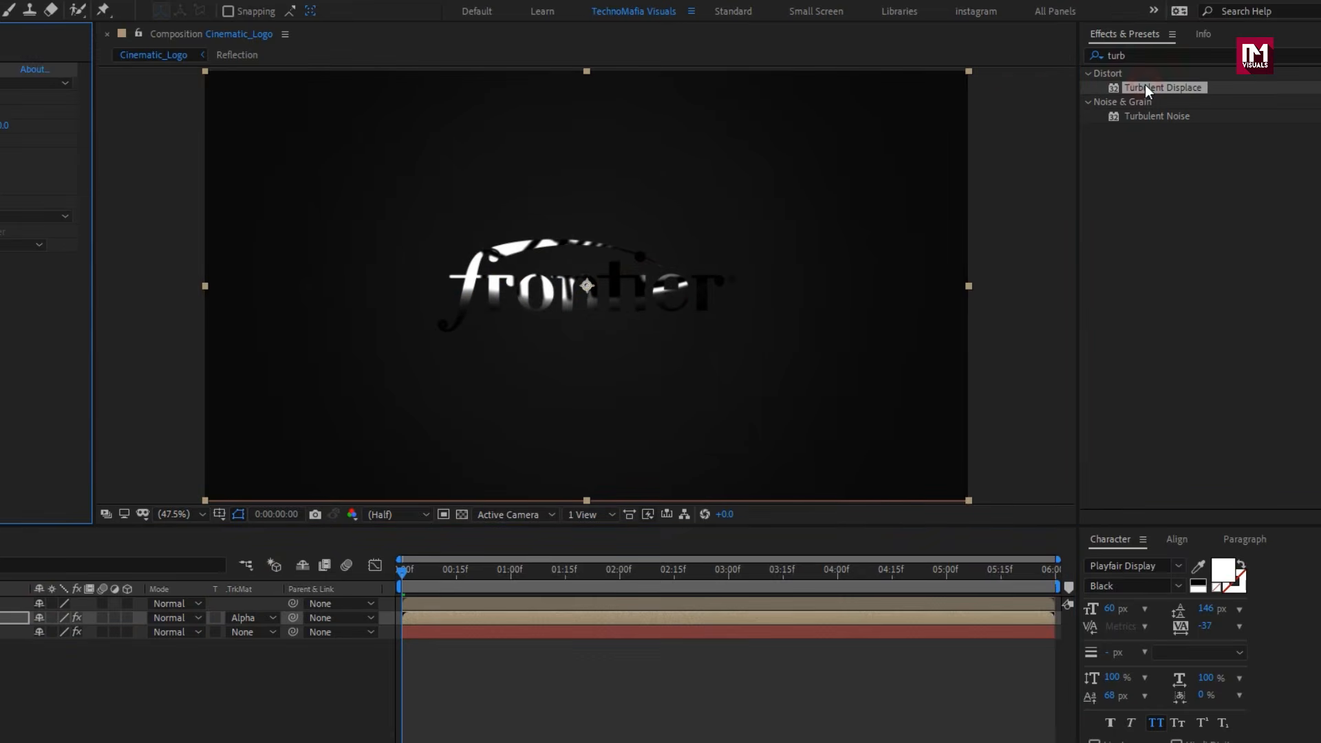
Step: Apply CC Glass to the Reflection layer and use the Logo layer as its bump map
drag(1141, 56, 1060, 61)
text(cc g)
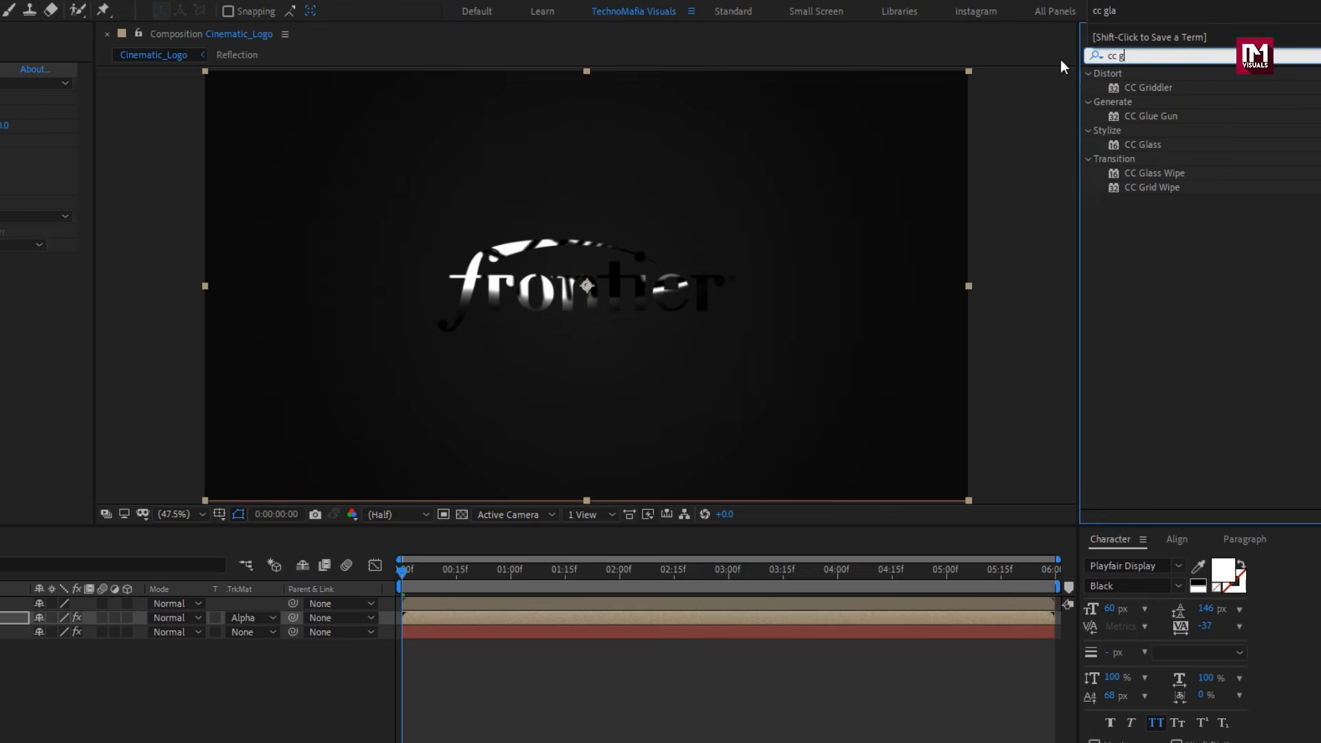
double_click(1142, 145)
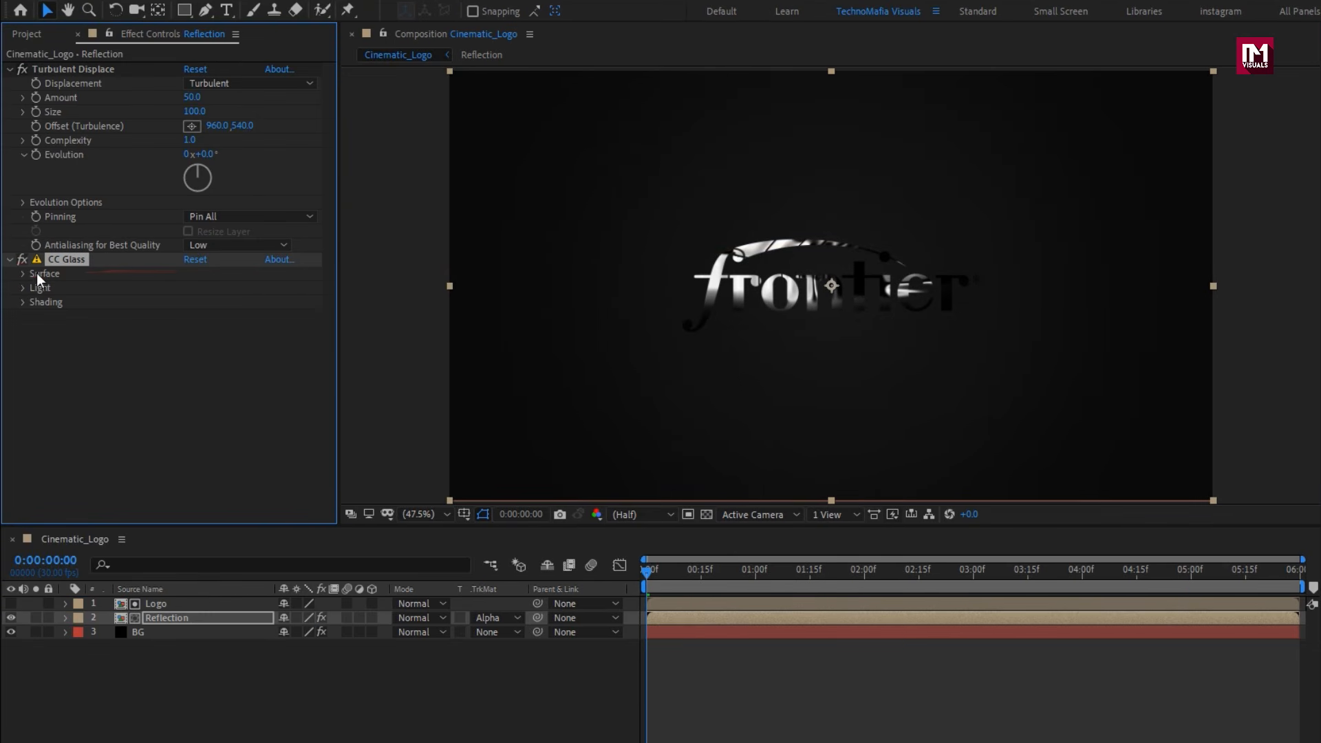
click(23, 274)
click(209, 287)
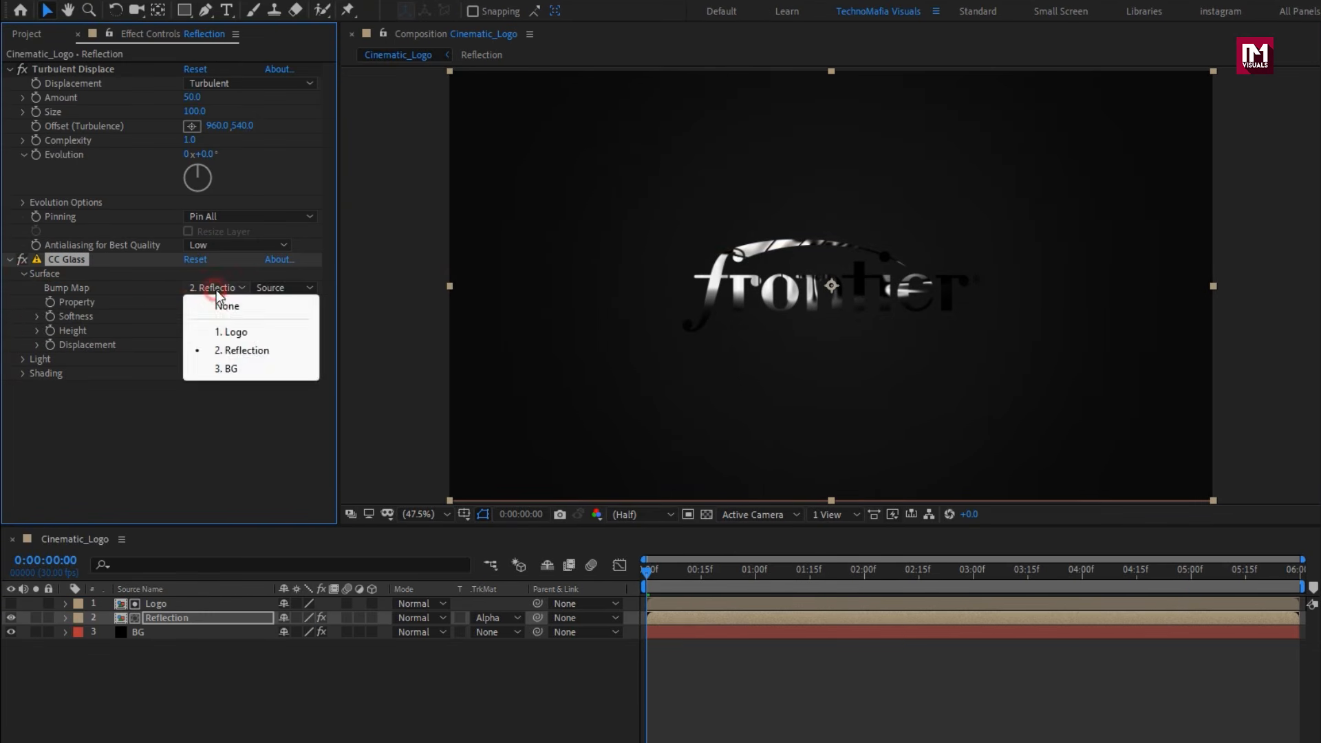
click(227, 330)
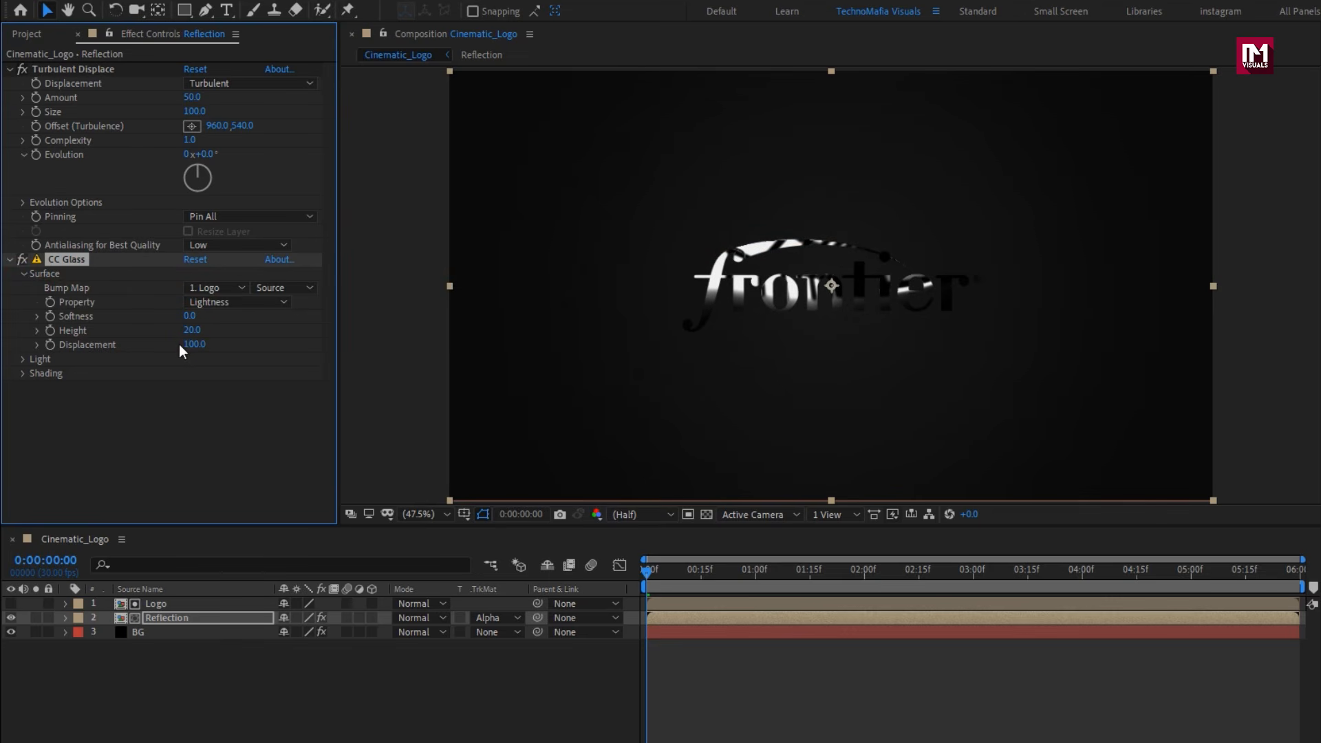
Step: Set the CC Glass displacement to 30 and make its lighting use AE Lights
text(30)
key(Return)
click(20, 362)
click(217, 372)
click(262, 407)
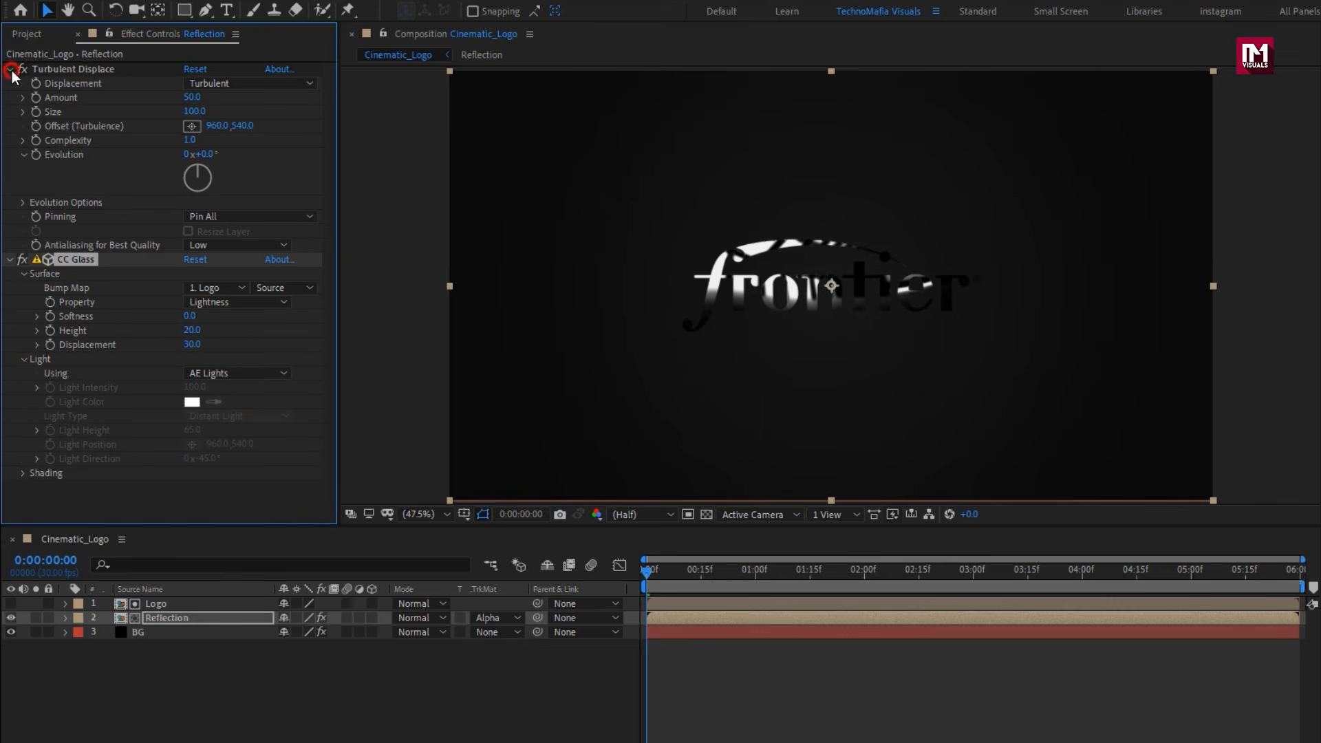
Step: Apply the CC Blobbylize effect to the Reflection layer
key(ctrl+grave)
click(1140, 57)
key(BackSpace)
text(bl)
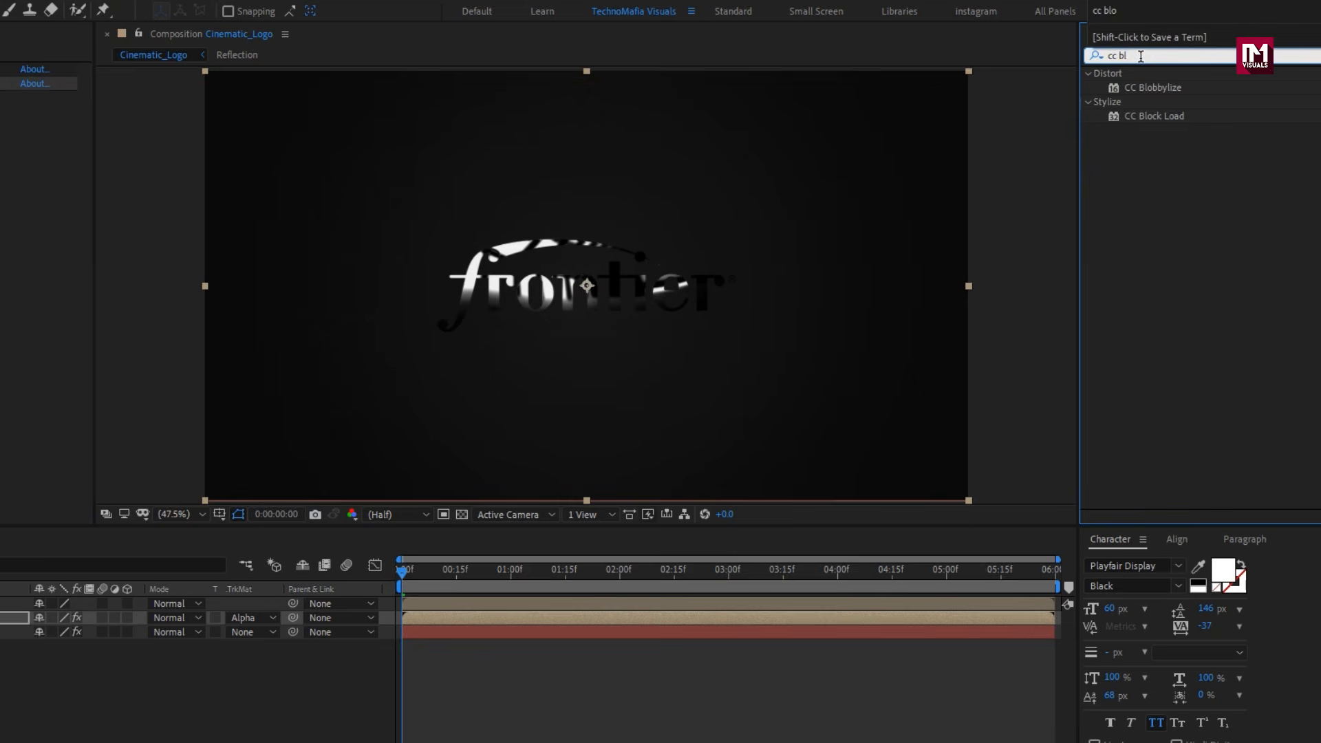
double_click(1154, 86)
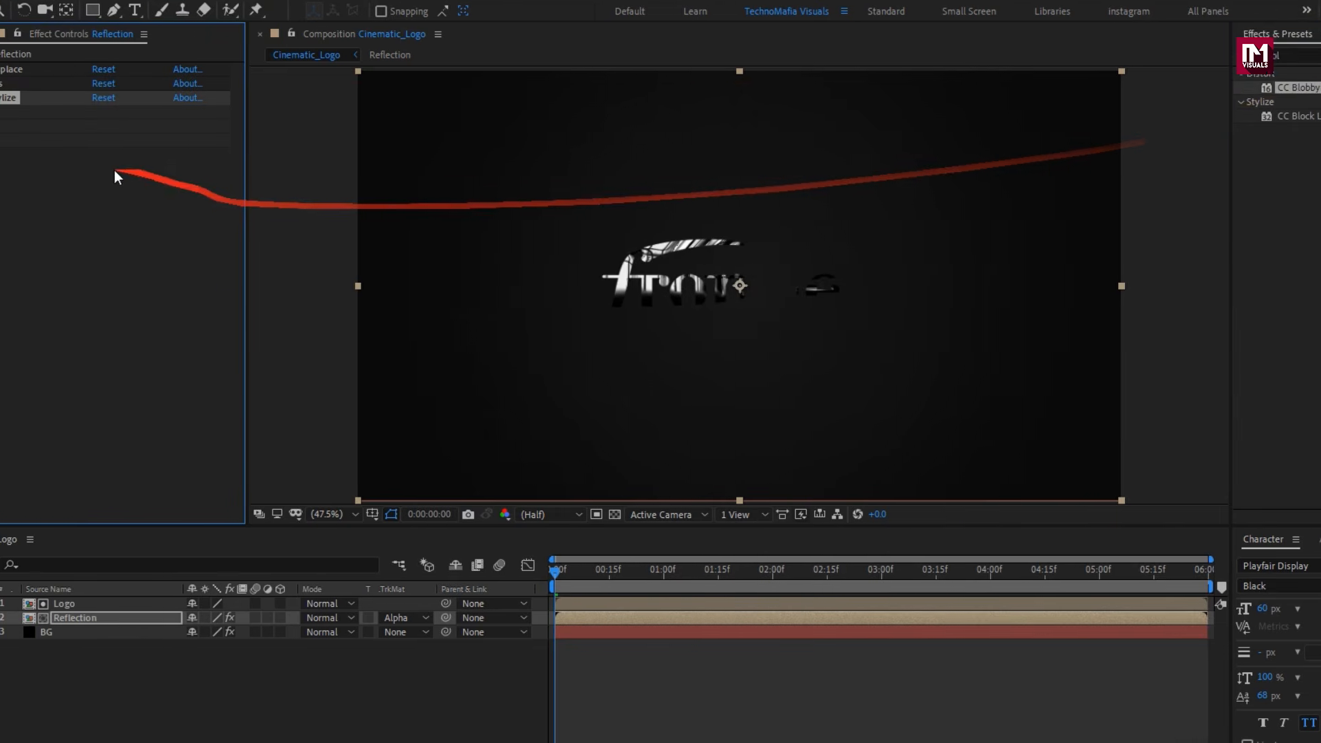
Step: Set CC Blobbylize's blob layer to Logo, its softness to 10 and its cut away to 0
click(25, 112)
click(210, 126)
click(227, 167)
click(193, 155)
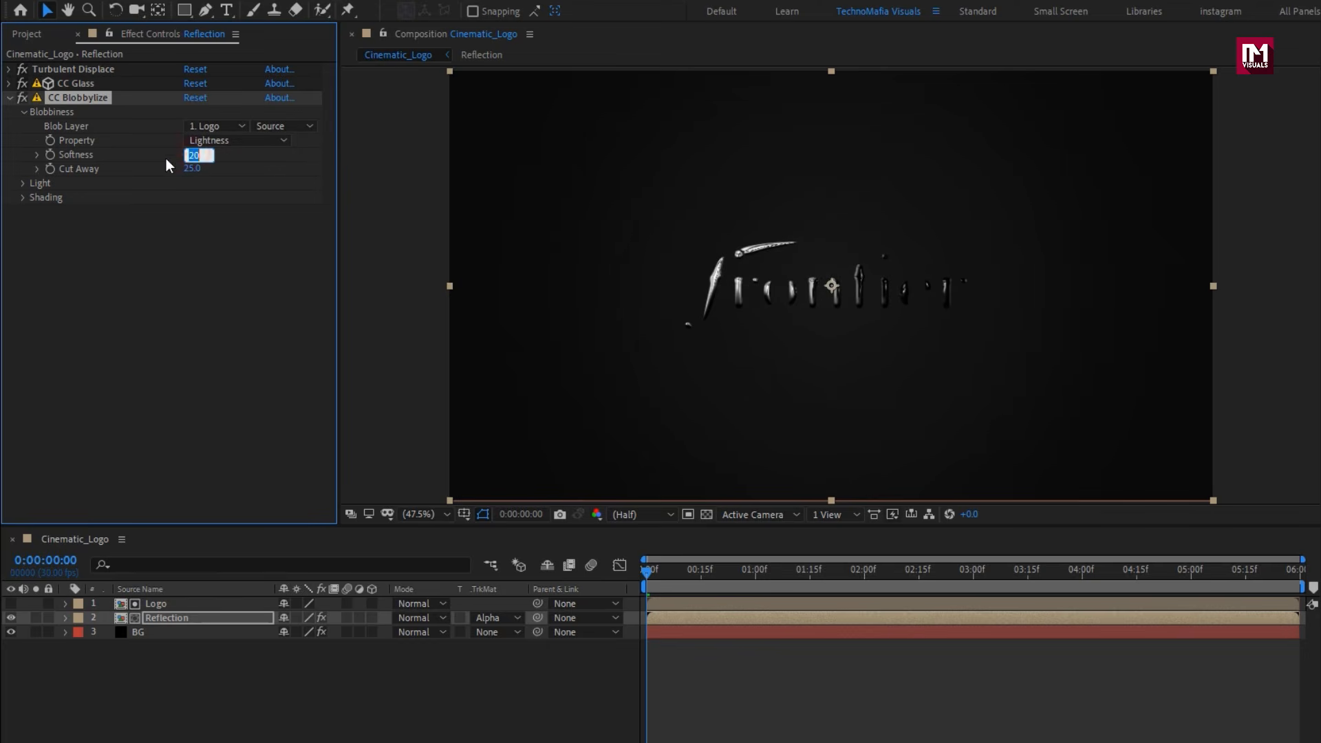
text(10)
key(Return)
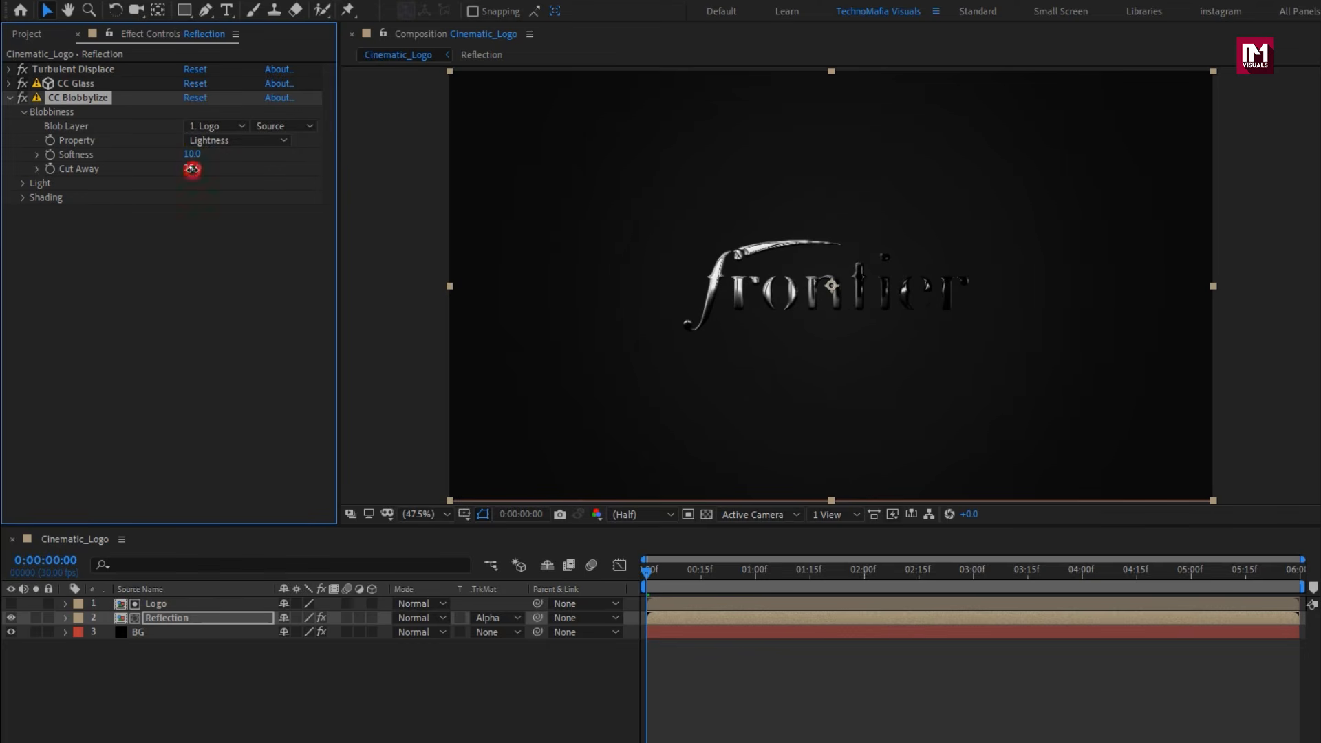
Step: Make the CC Blobbylize lighting use AE Lights
click(23, 183)
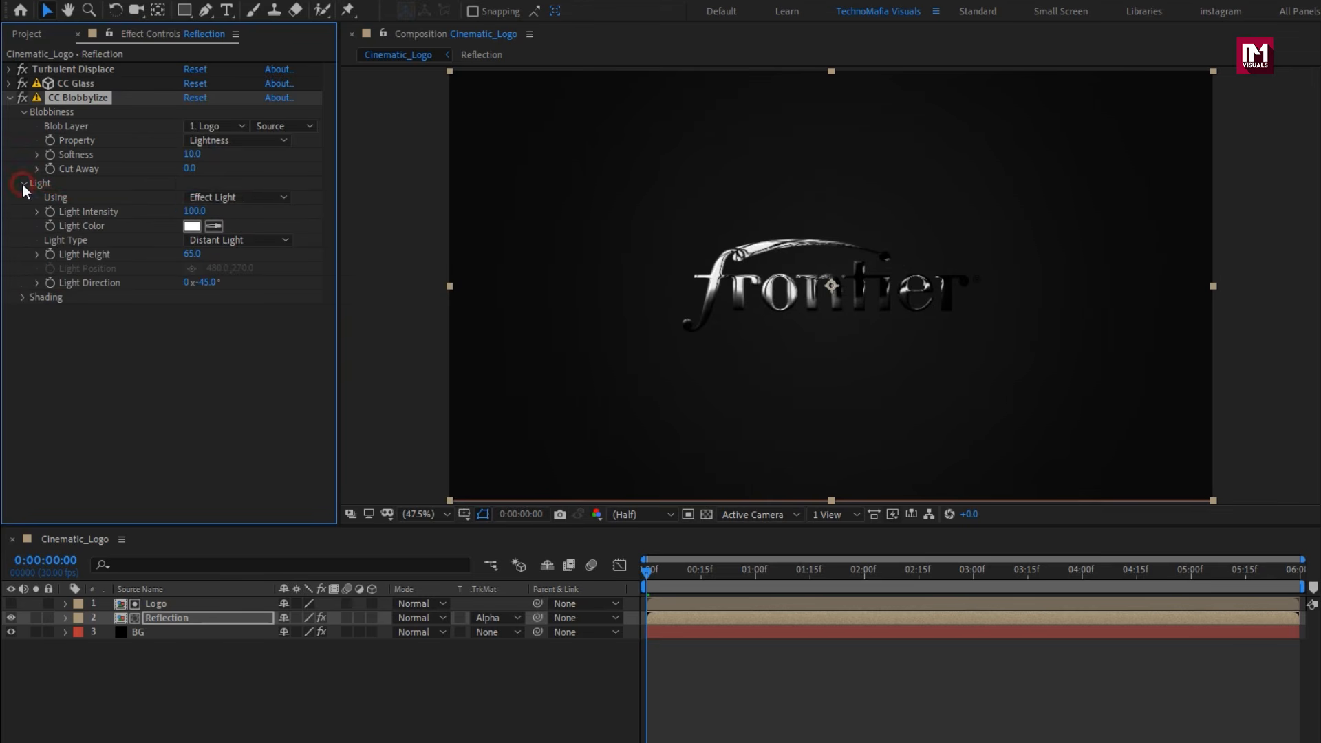
click(217, 198)
click(233, 233)
click(25, 183)
Step: Set the CC Blobbylize shading to 10 ambient and 50 diffuse
click(24, 198)
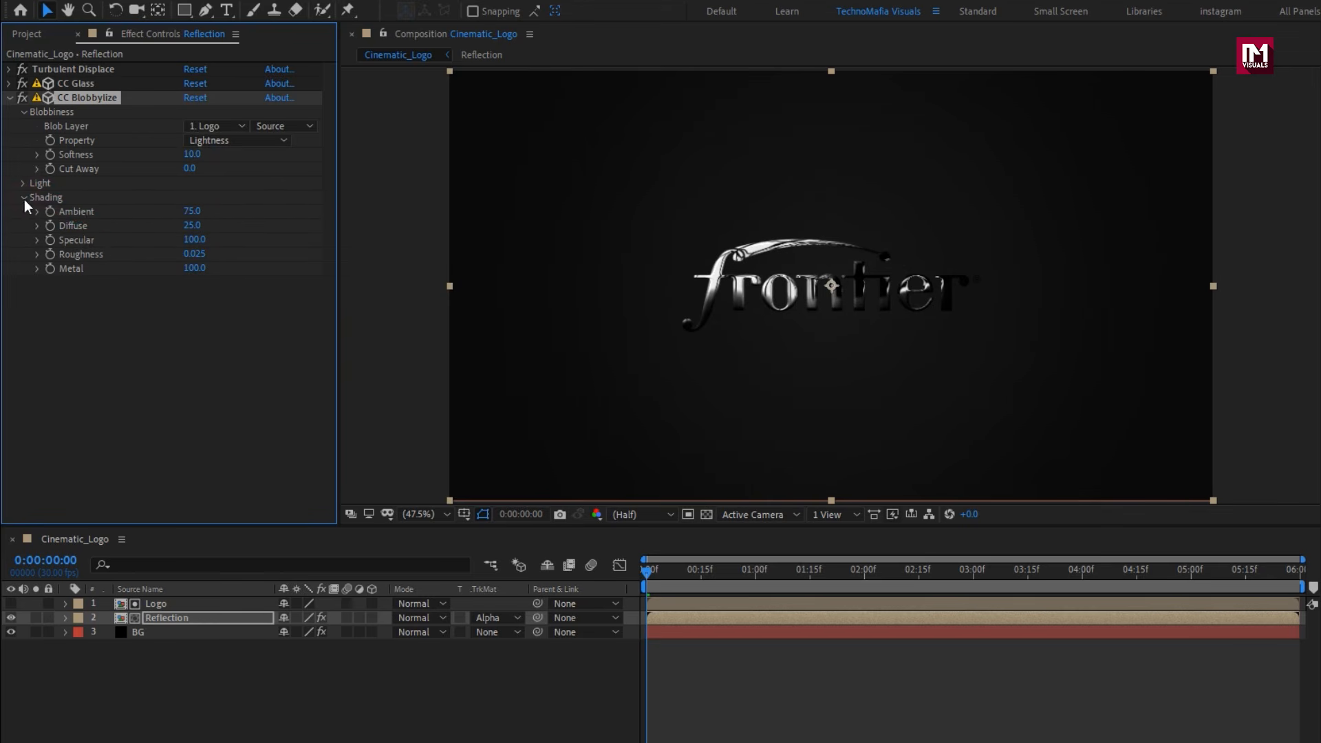
click(192, 211)
text(10)
key(Return)
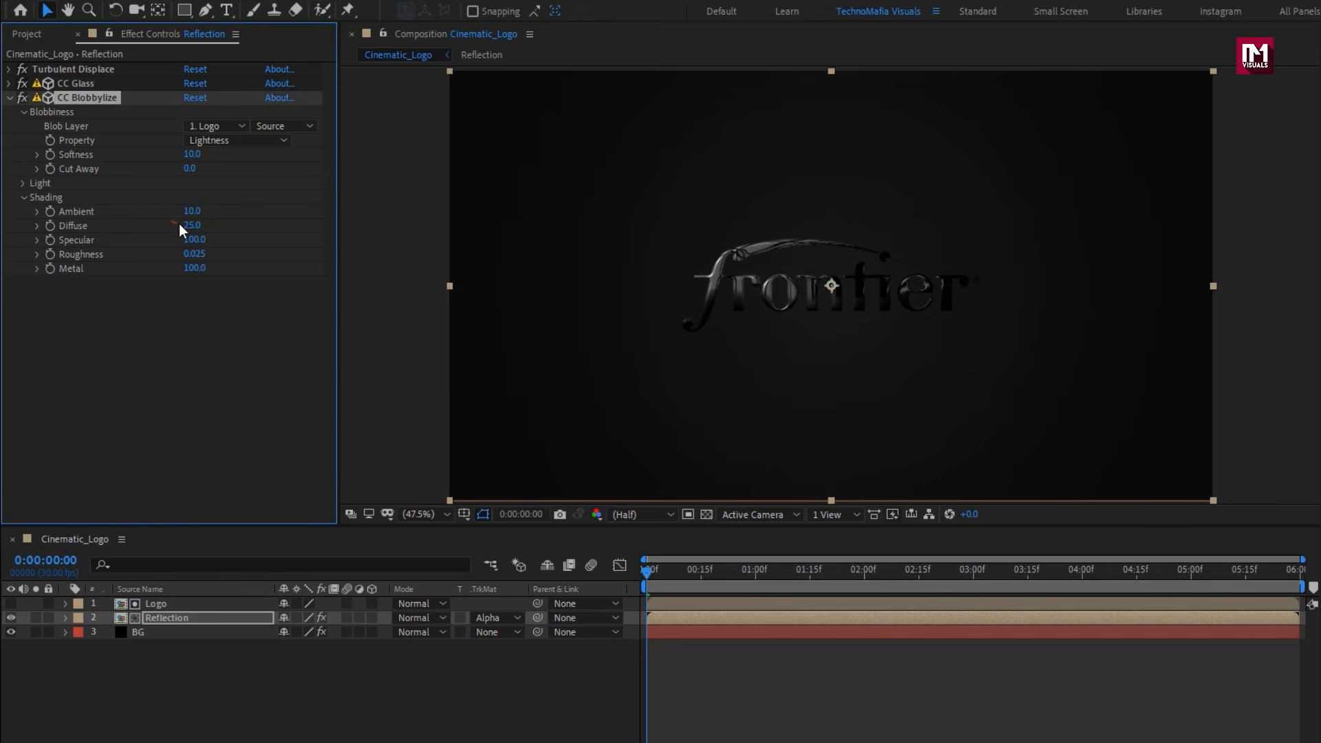
click(182, 225)
key(Return)
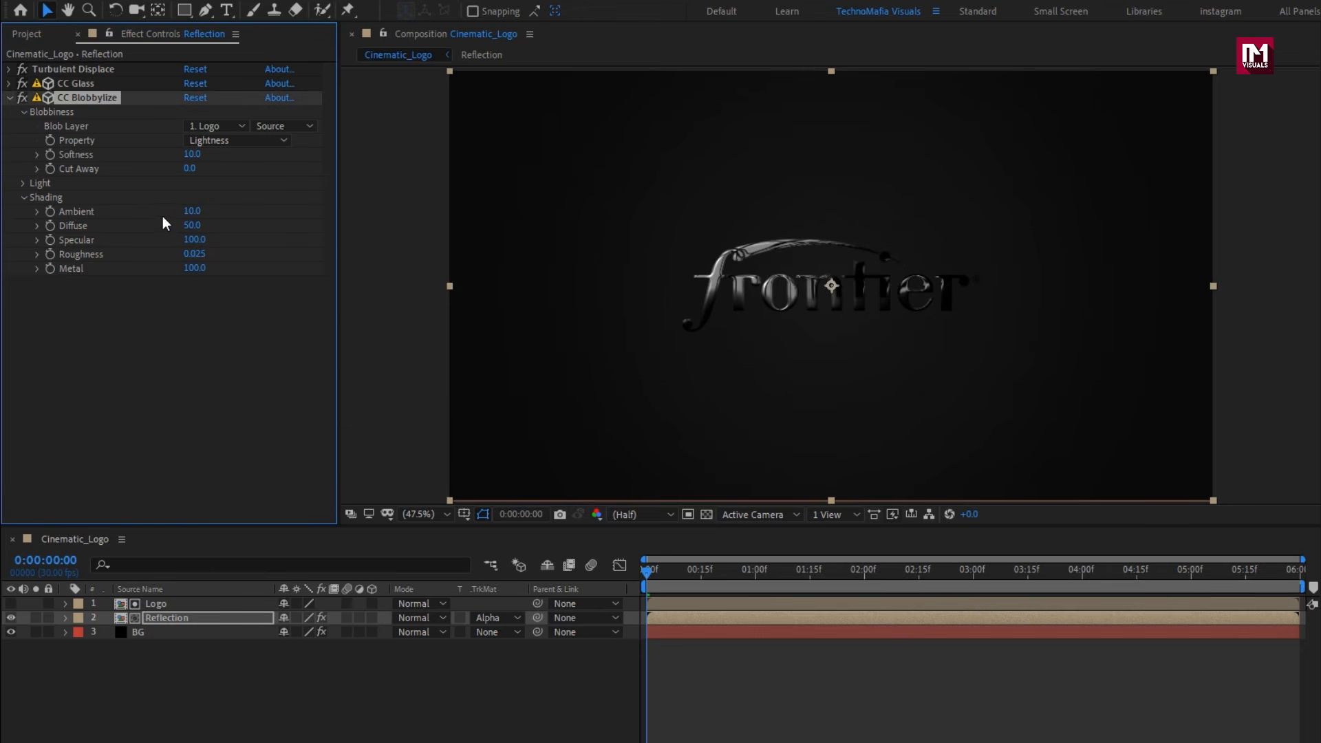
Step: Add an adjustment layer on top of the composition and apply Photo Filter to it
right_click(227, 649)
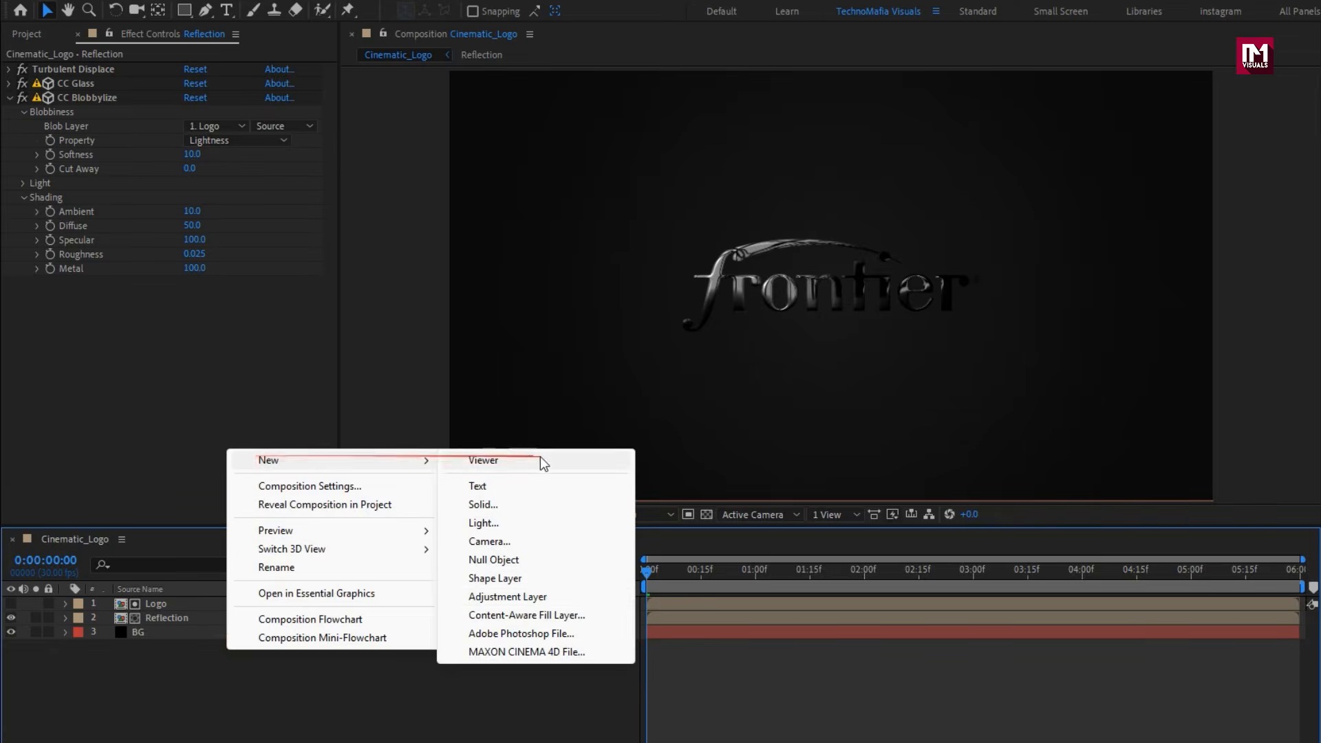
click(539, 598)
click(1158, 53)
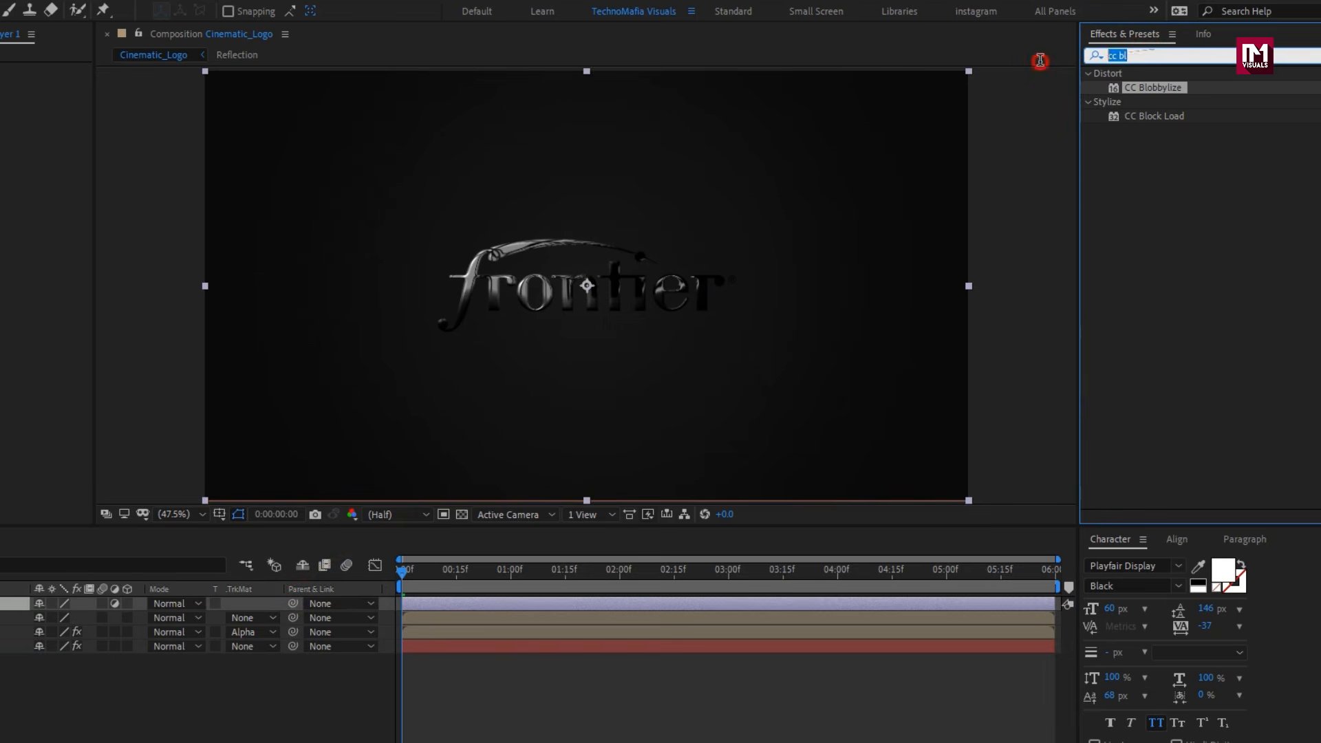
text(phot)
double_click(1148, 158)
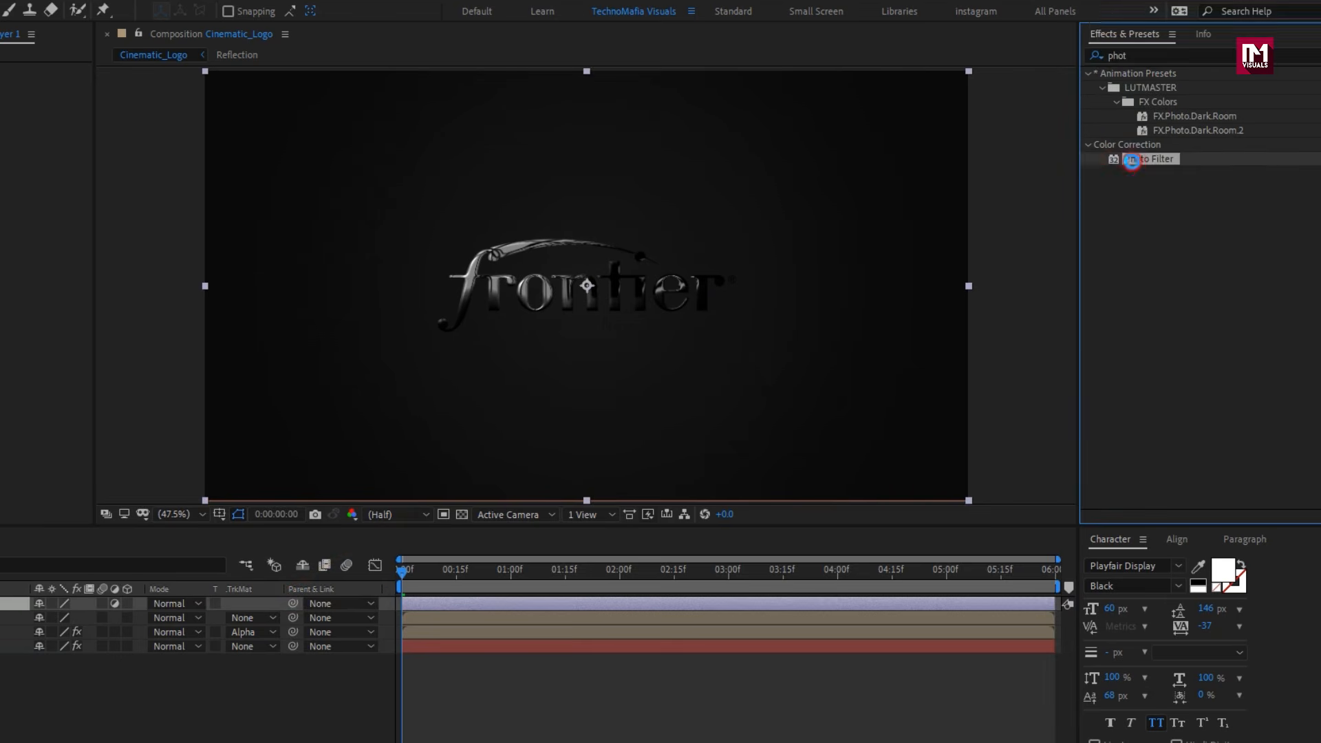
Step: Set the Photo Filter to Custom with the orange color and a density of 85%
click(279, 83)
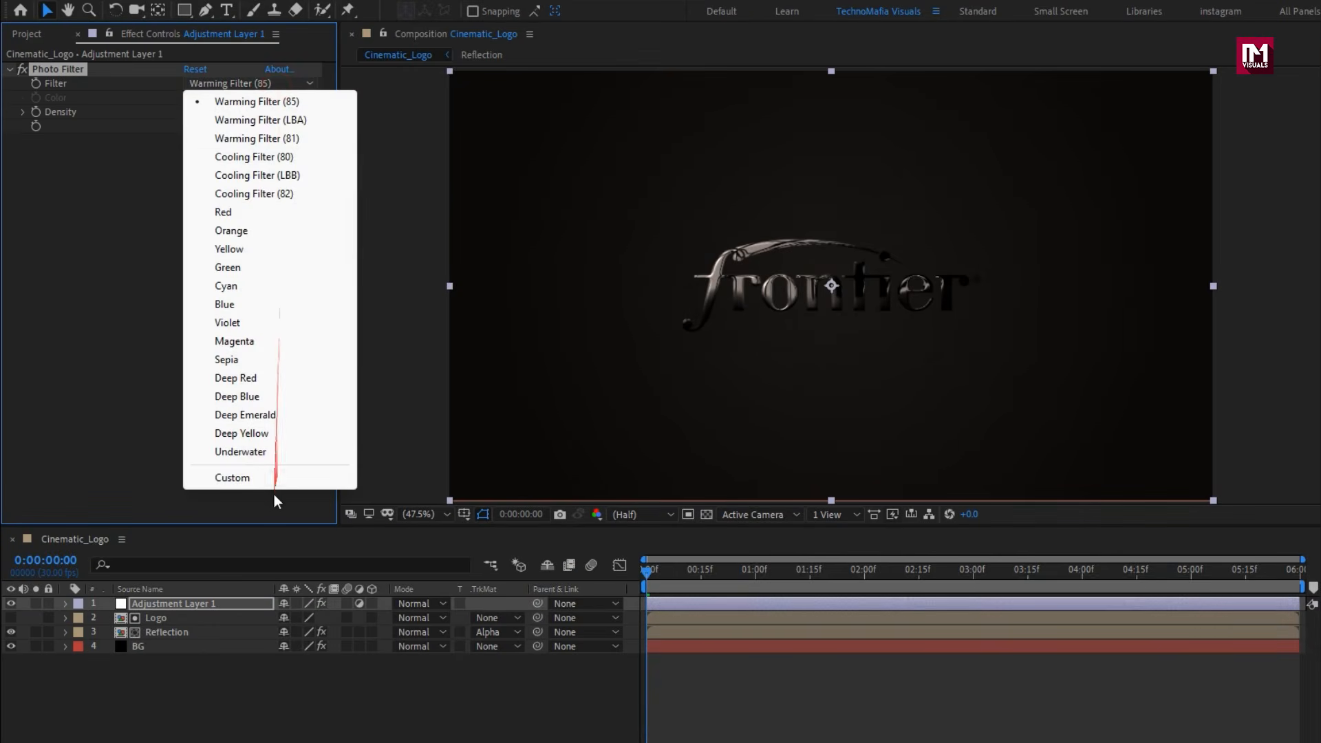
click(260, 476)
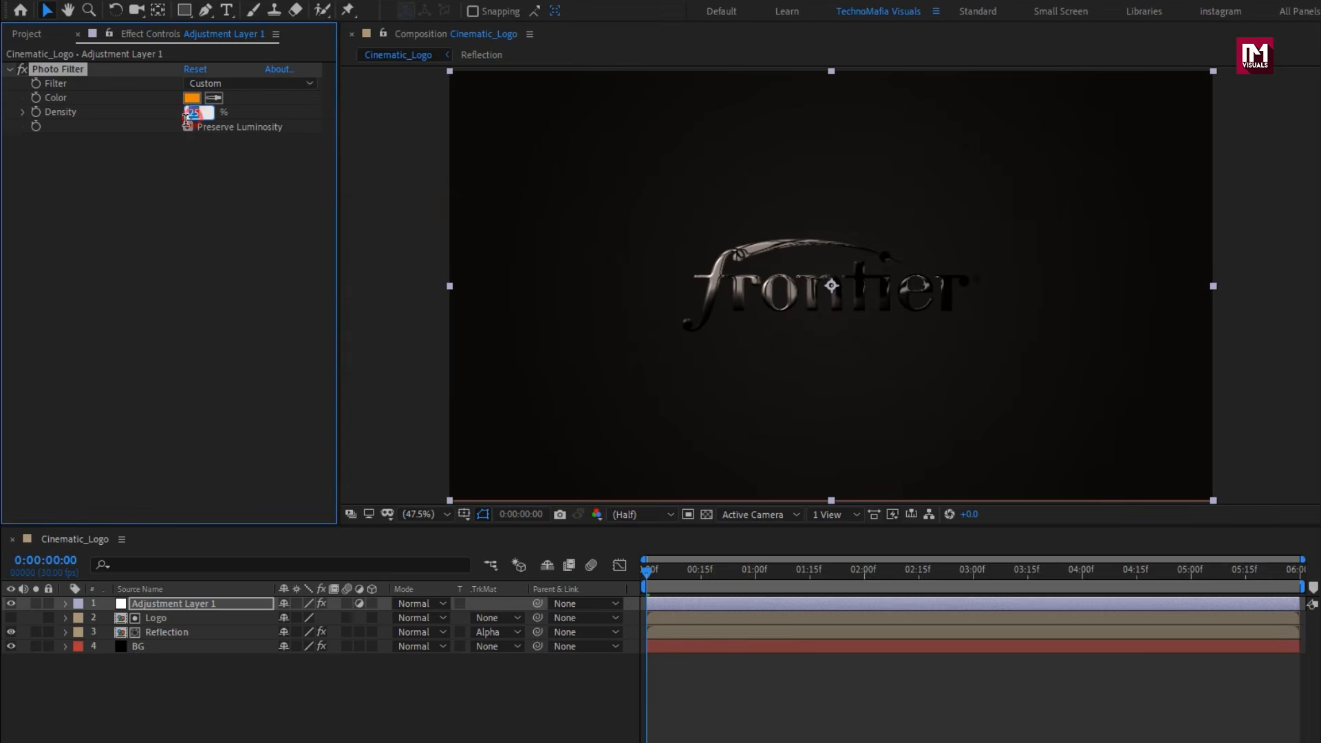
click(195, 671)
Step: Add a white point light with 100% intensity, no falloff and no cast shadows
right_click(196, 673)
mouse_move(310, 483)
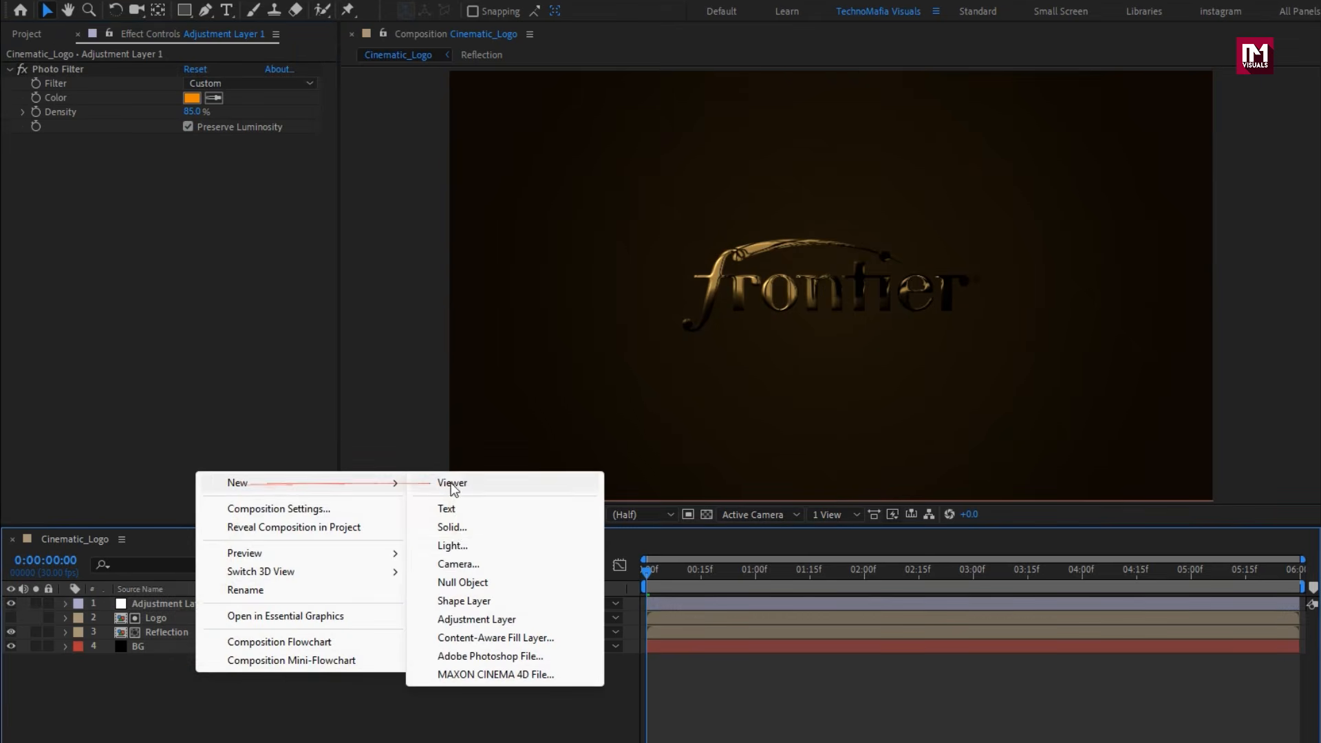
click(454, 546)
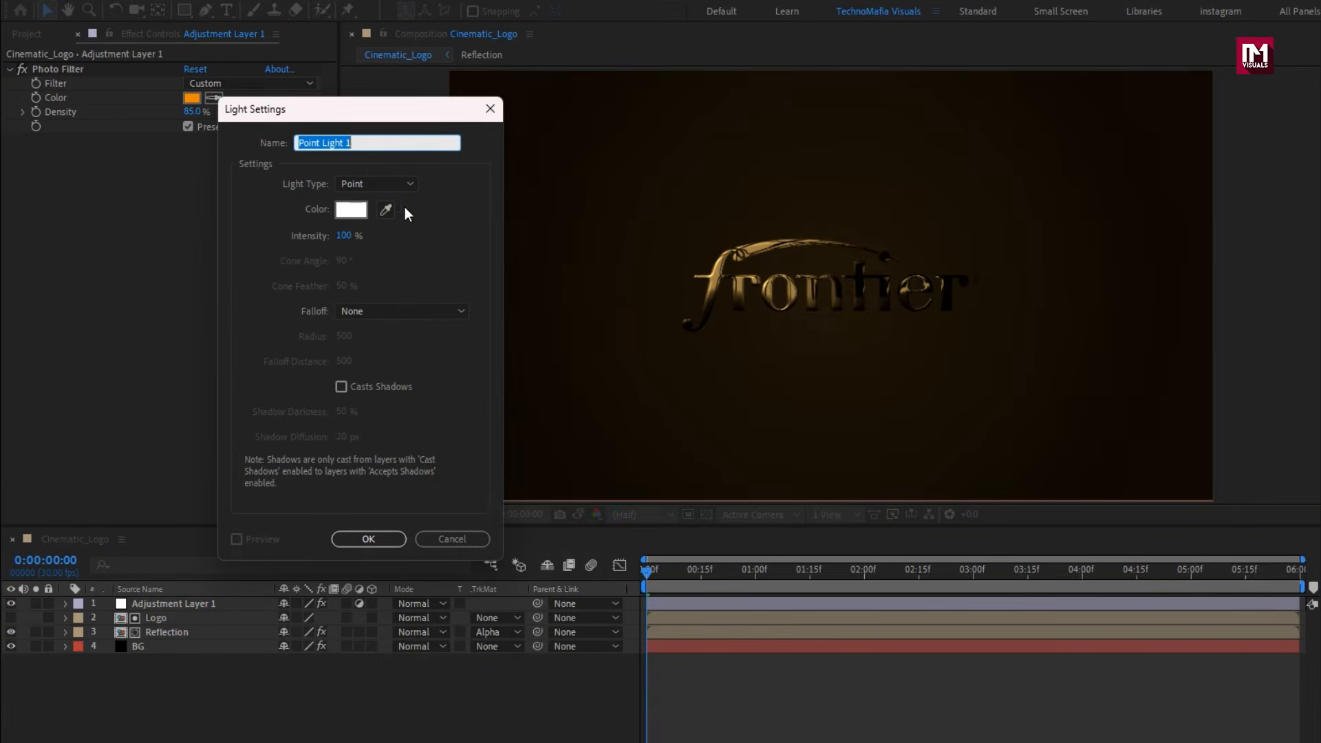
click(368, 538)
Step: Start keyframing the point light's position at 0 seconds with the values 1440, 529, 0
key(p)
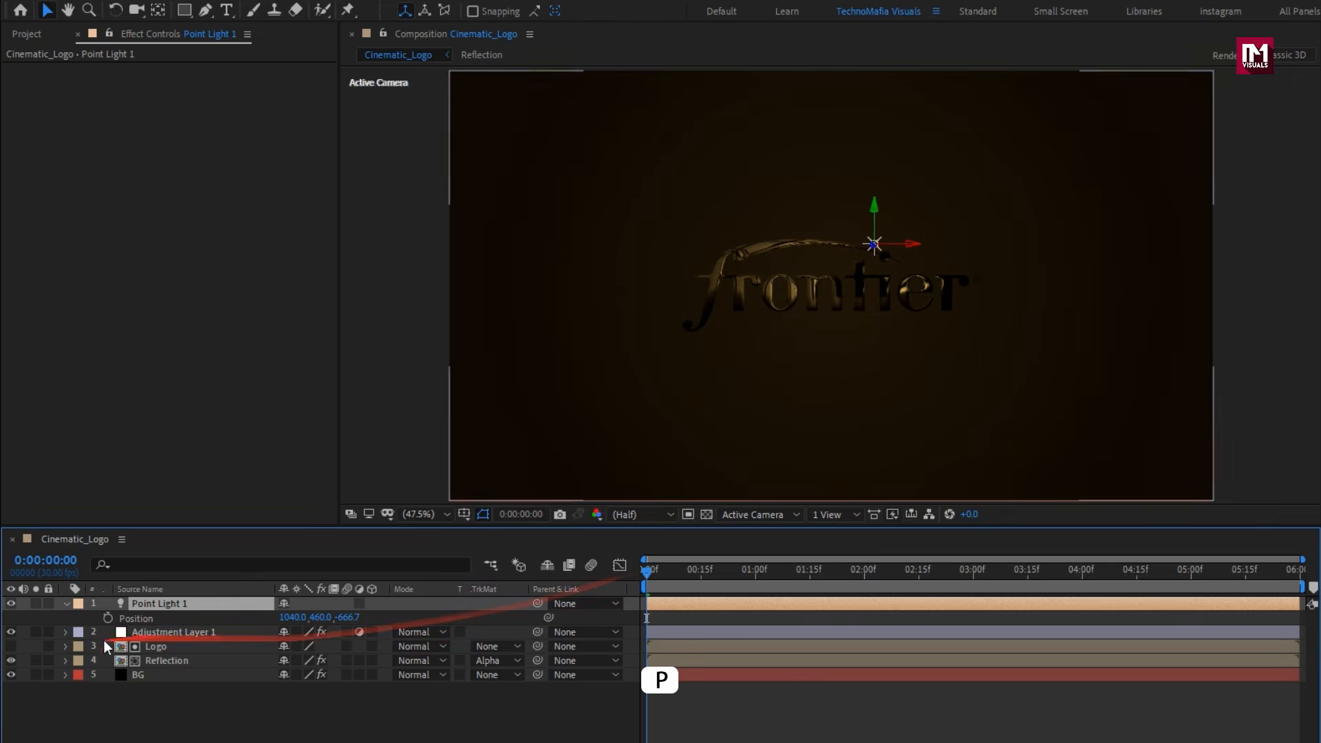
click(108, 618)
mouse_move(293, 617)
mouse_down()
mouse_move(269, 617)
mouse_move(601, 596)
mouse_move(318, 616)
mouse_up()
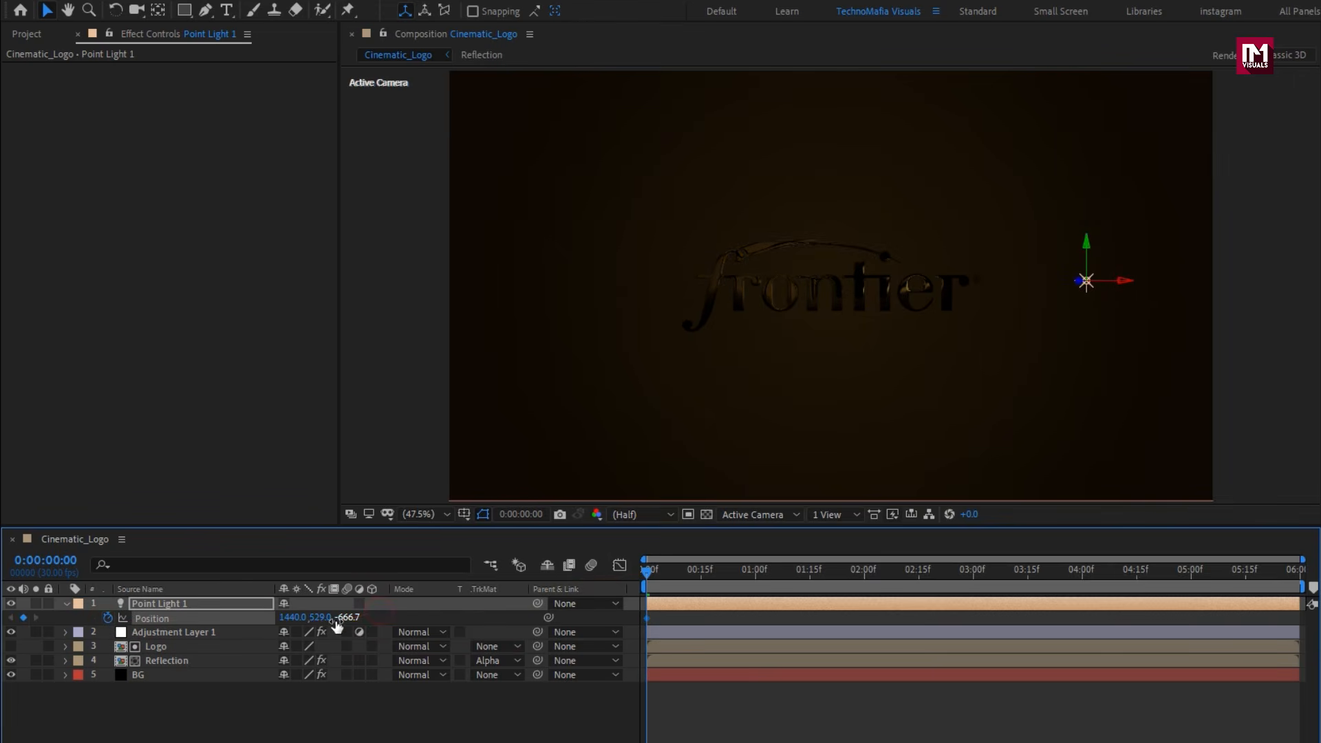
click(348, 617)
text(0)
key(Return)
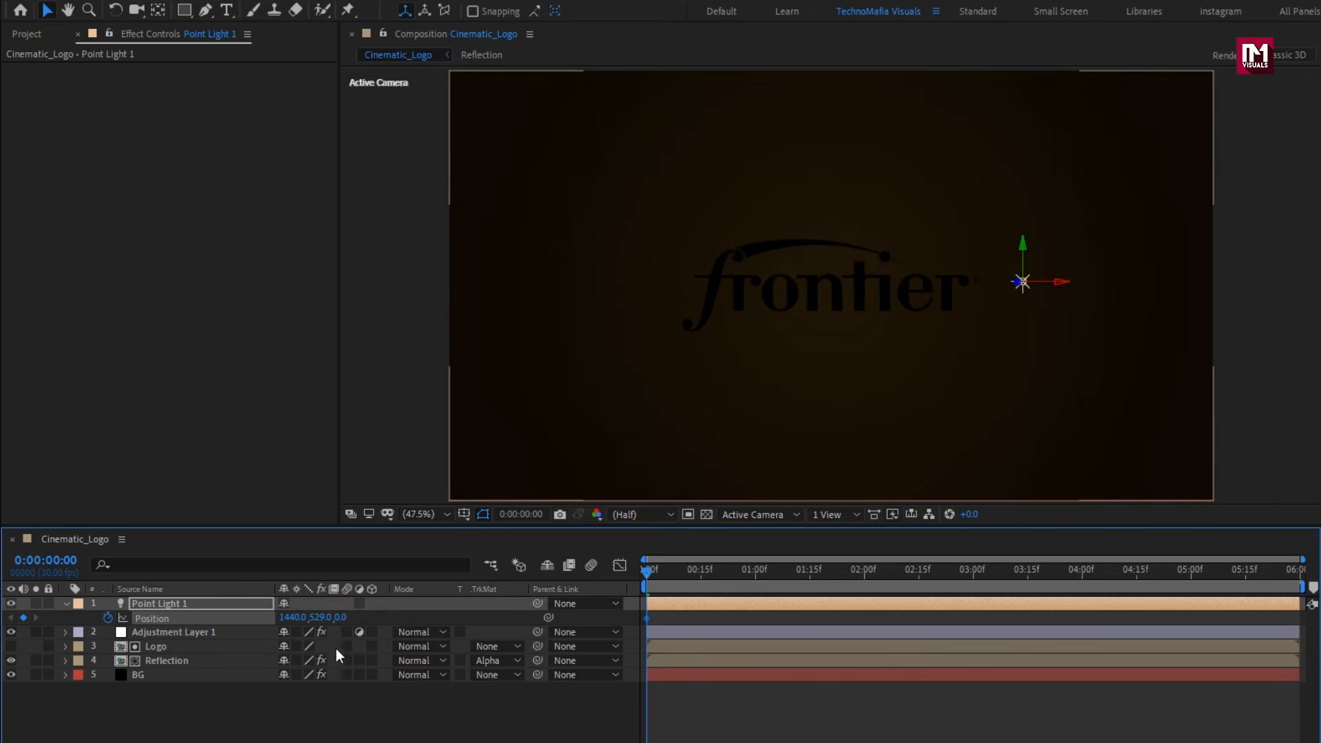
Step: Keyframe the point light's position at 2 seconds to about 1063, 461, -1482
click(864, 571)
drag(308, 618, 255, 621)
drag(320, 618, 217, 597)
drag(341, 618, 403, 606)
drag(289, 617, 230, 617)
drag(347, 617, 134, 632)
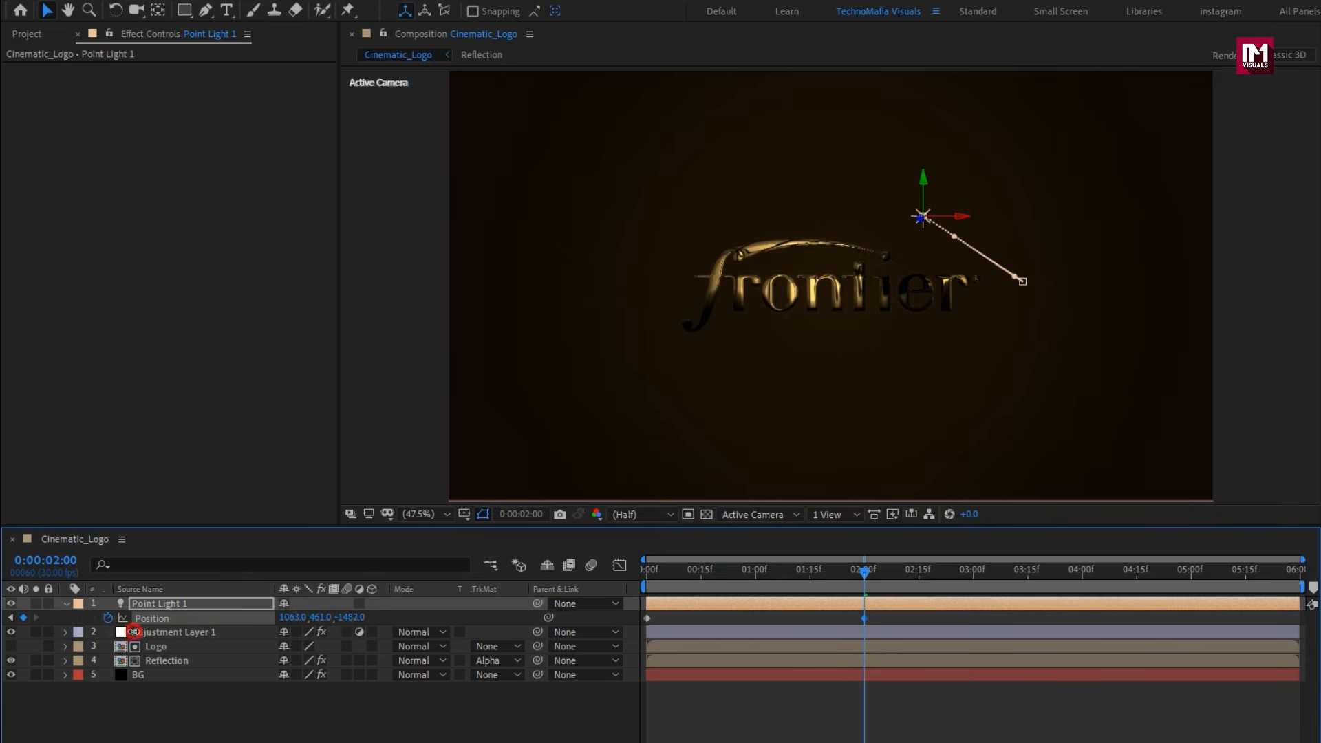
Step: Keyframe the point light's position at 4 seconds, moving it further left and slightly up across the logo
click(1081, 570)
drag(284, 617, 206, 618)
drag(303, 621, 262, 621)
Step: Keyframe the point light's Z position to 0 at the composition's end and scrub through the light animation
key(End)
click(344, 621)
text(0)
key(Return)
drag(691, 561, 1285, 560)
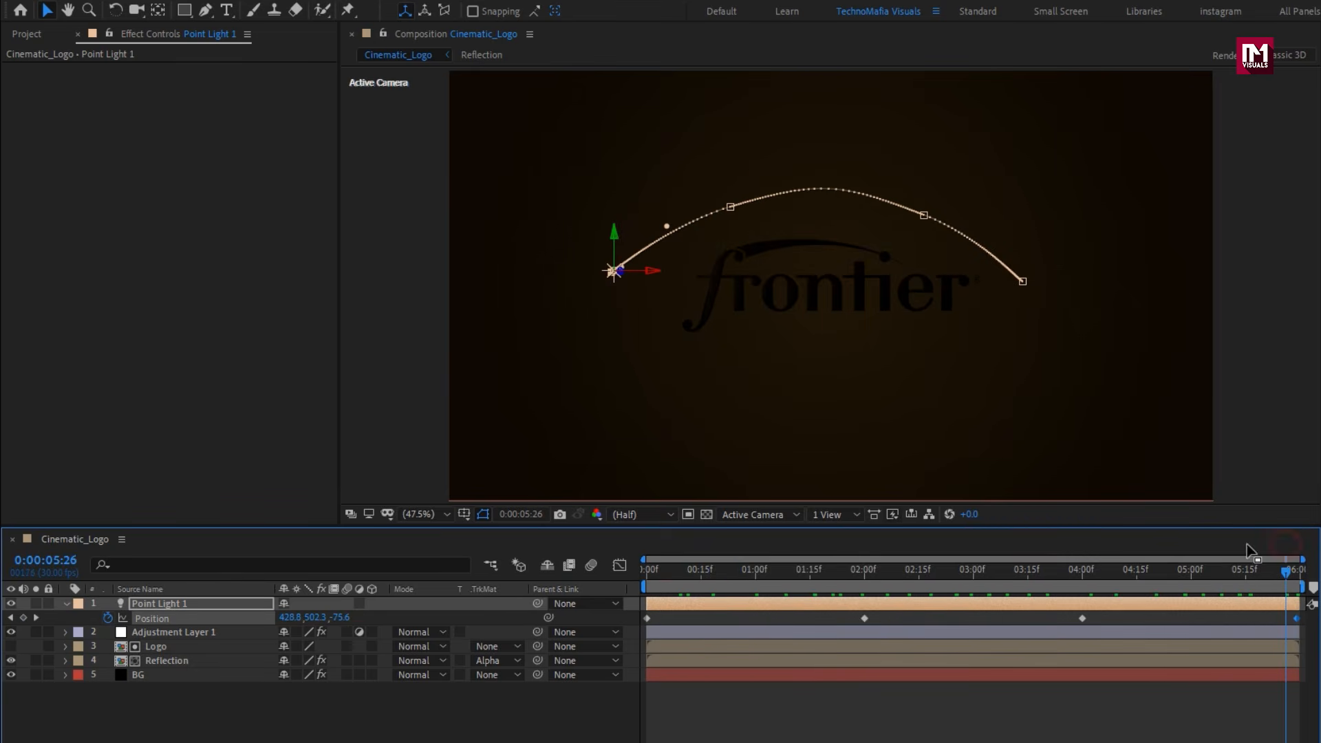
Step: Pre-compose the point light, adjustment, Logo and Reflection layers together as "Glossy_Logo"
click(67, 603)
click(155, 644)
shift+click(163, 606)
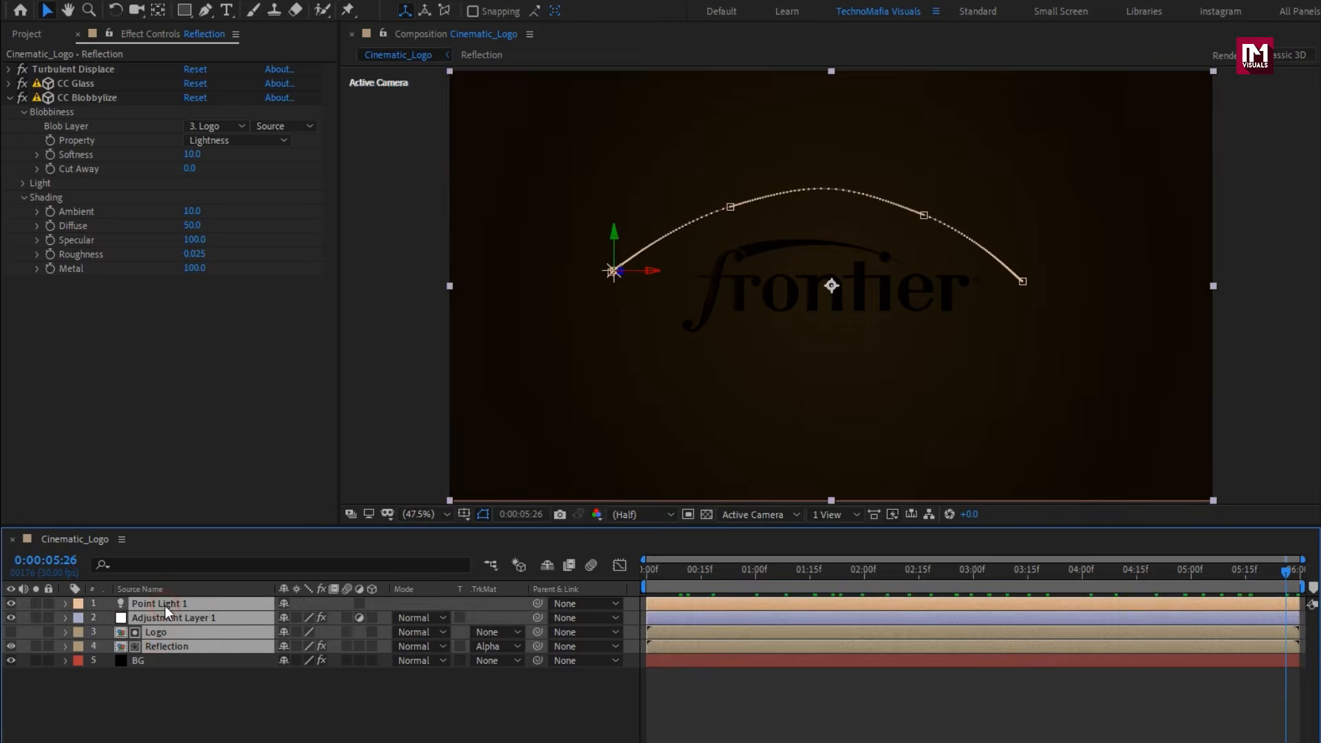
right_click(164, 605)
click(217, 531)
text(Glossy_Logo)
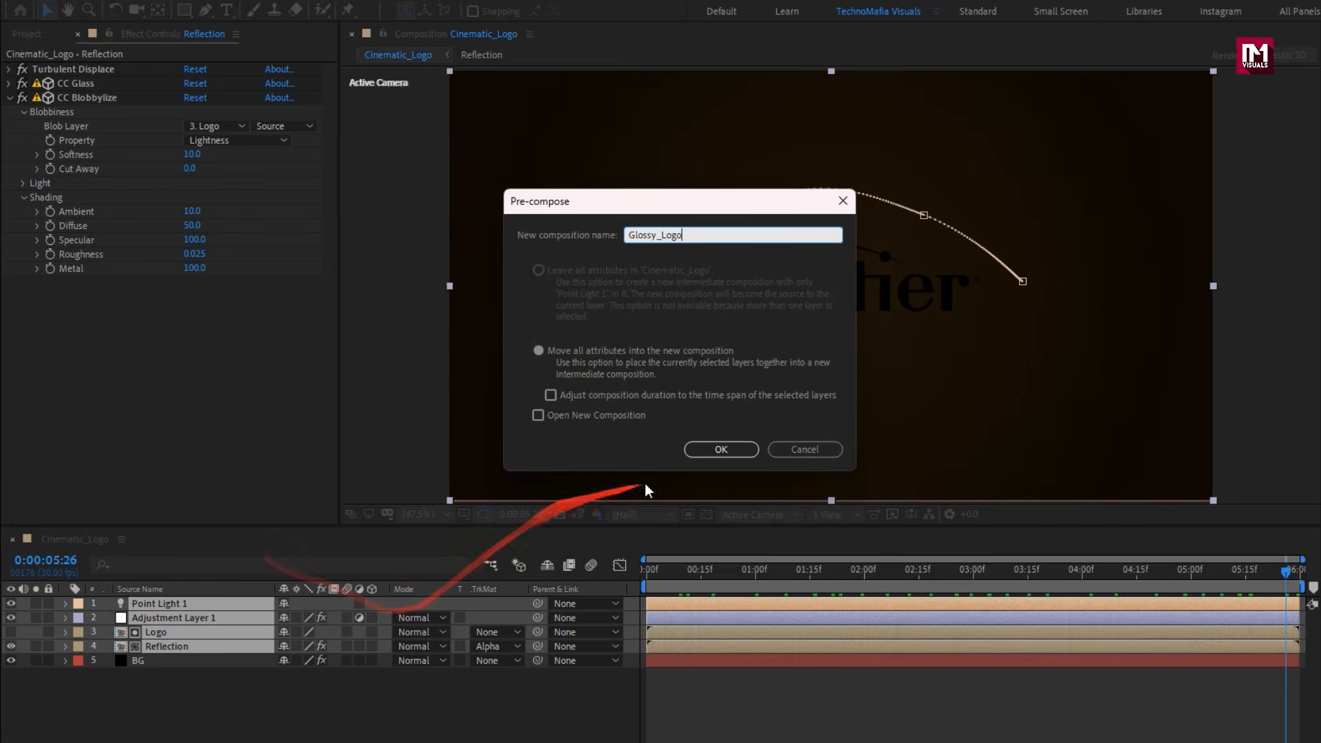
click(723, 450)
Step: Go to about 2:13 in the composition and apply the Drop Shadow effect to the Glossy_Logo layer
click(840, 578)
drag(840, 577, 912, 578)
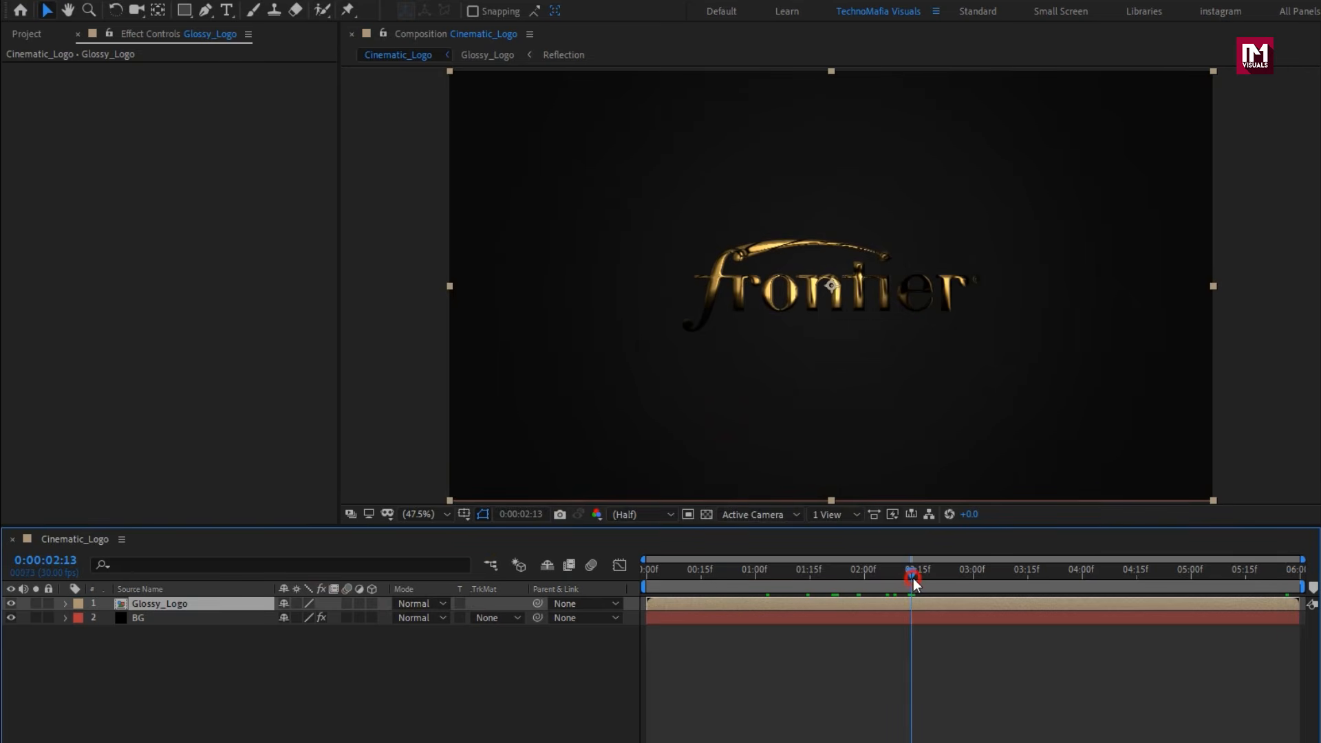
click(1320, 54)
text(drop)
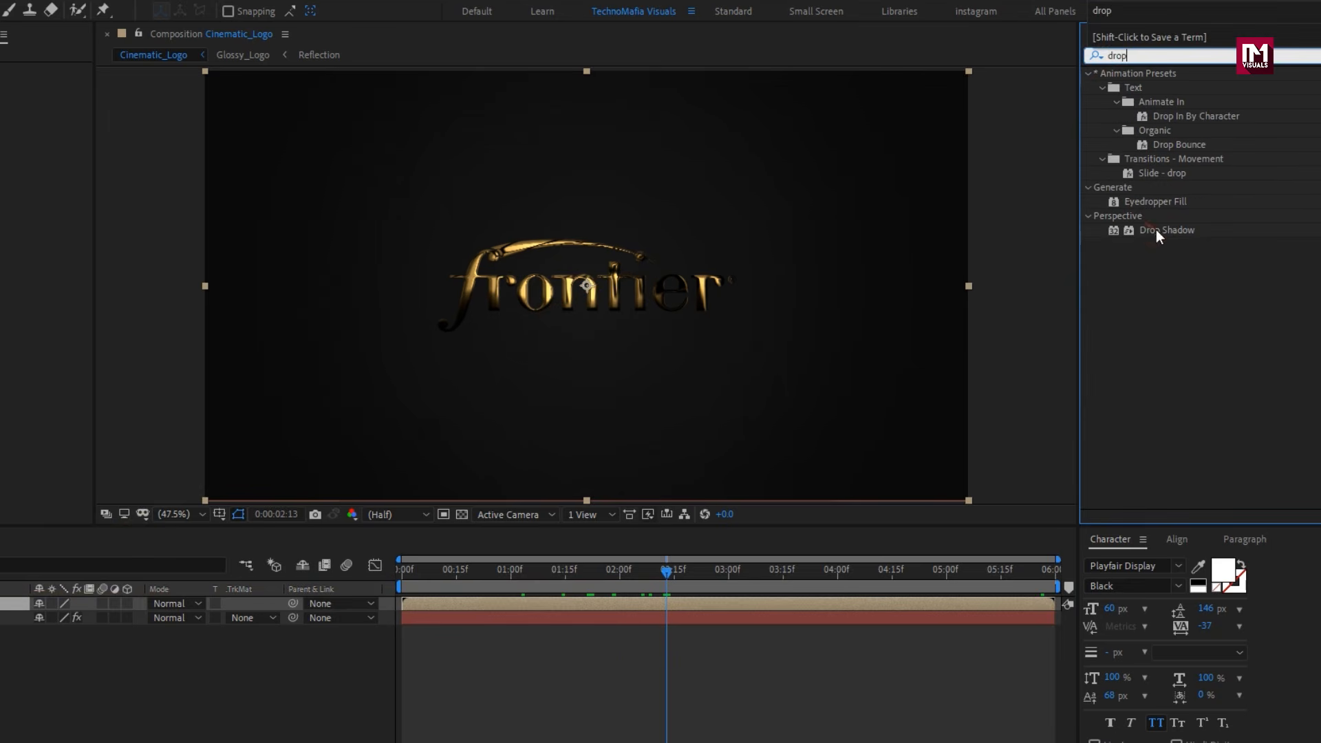
double_click(1158, 231)
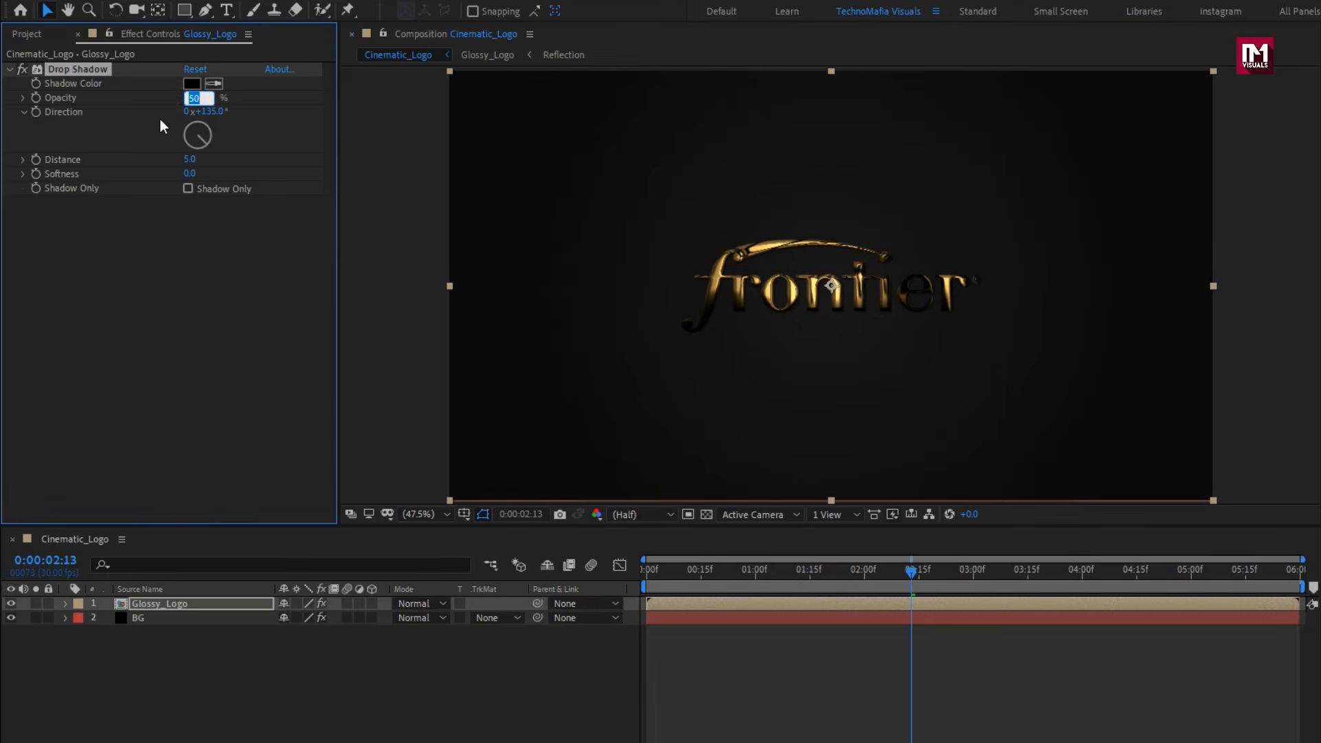
Step: Set the drop shadow's opacity to 100%, direction to 217°, distance to 10 and softness to 26
text(100)
click(162, 126)
text(10)
key(Return)
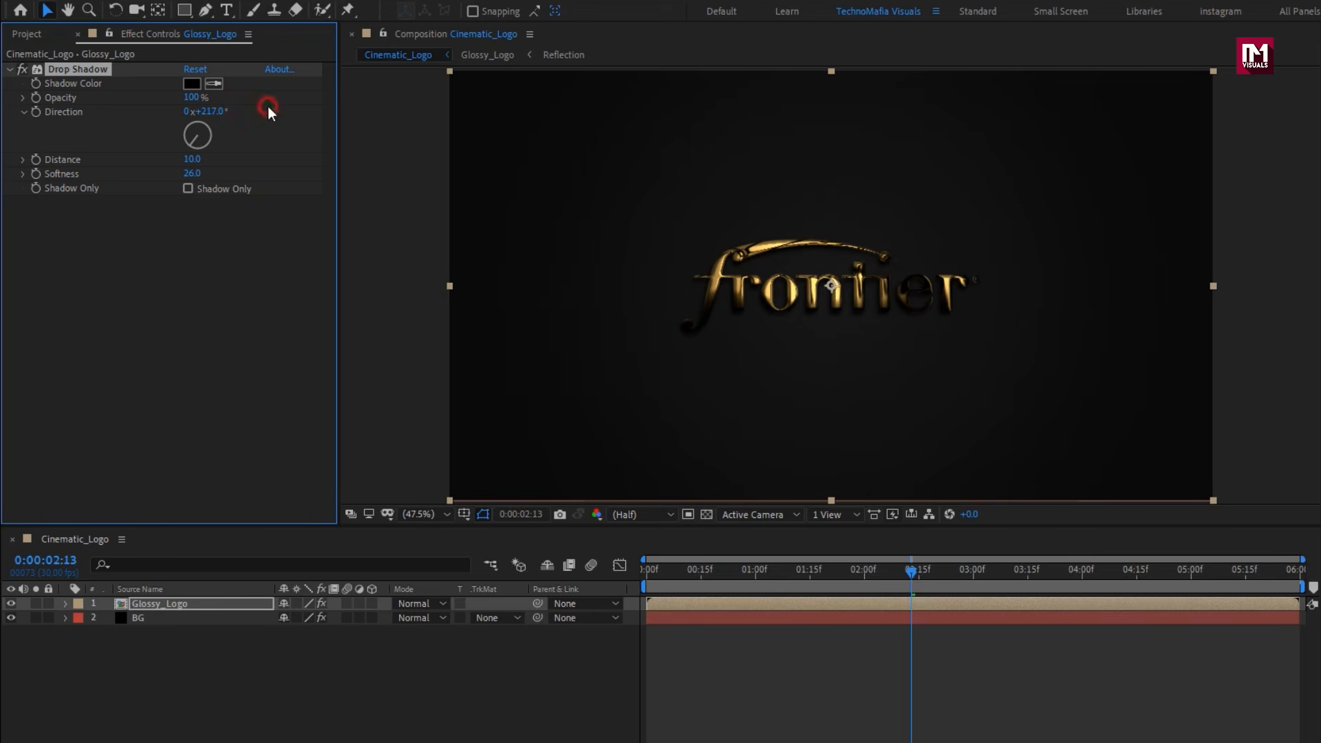
Step: Apply the Glow effect to Glossy_Logo with a threshold of 50% and a radius of 2
drag(1143, 55, 984, 81)
text(glow)
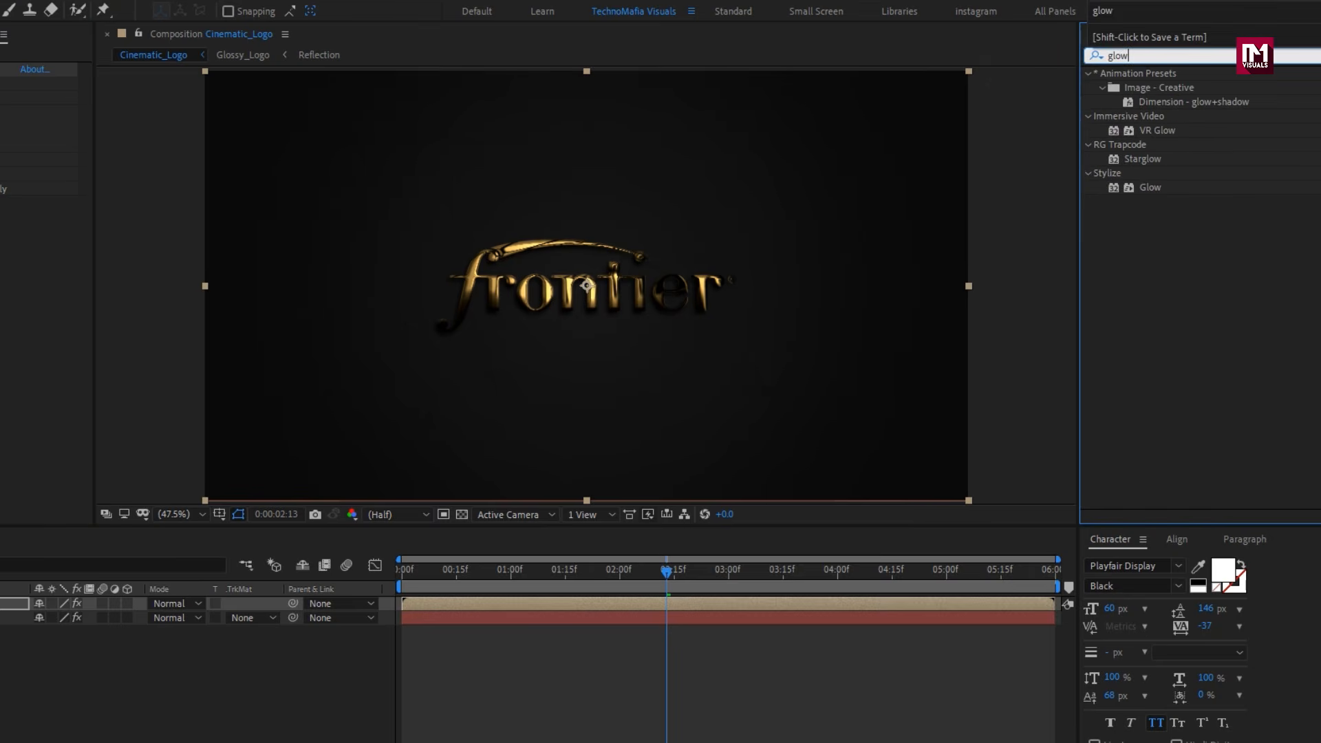
double_click(1149, 187)
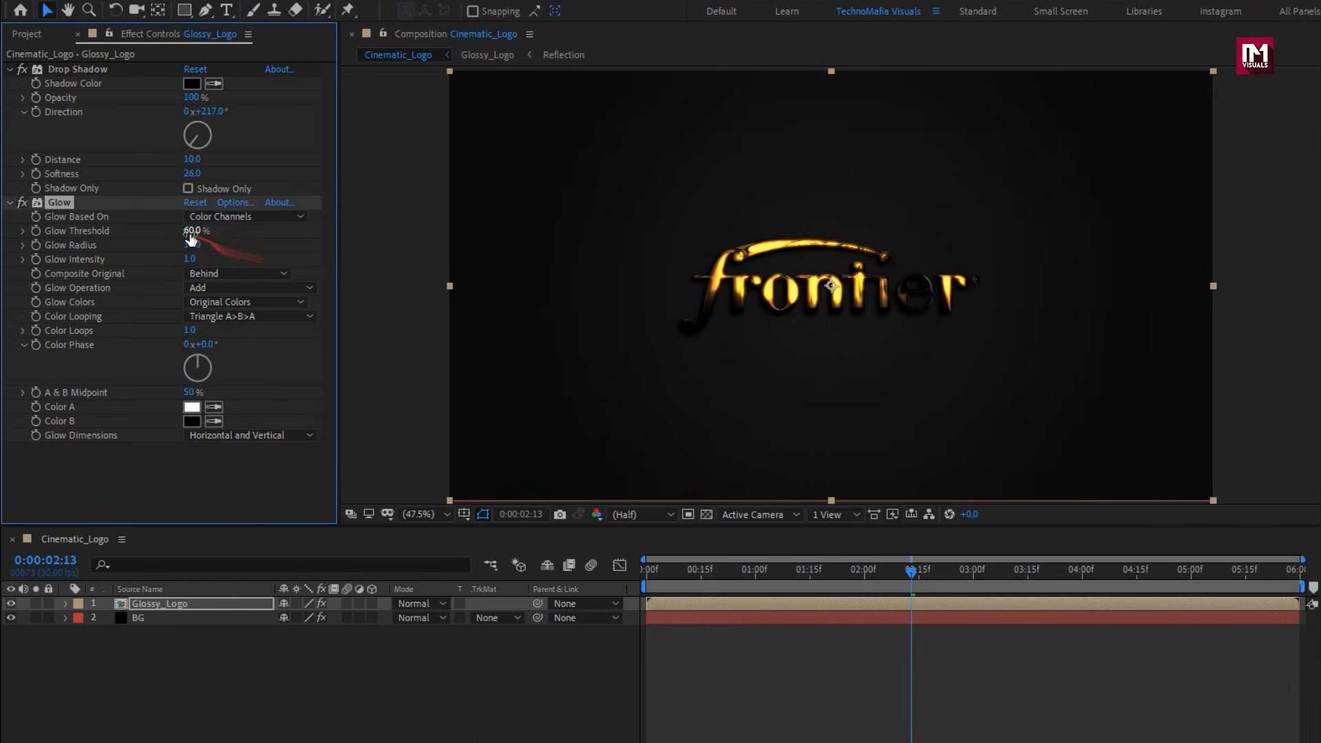
click(183, 230)
text(50)
key(Return)
click(191, 244)
text(2)
key(Return)
Step: Keyframe the Glow Intensity at 0 at 2 seconds and at 2 at 1 second
drag(905, 580, 864, 577)
click(33, 262)
click(190, 259)
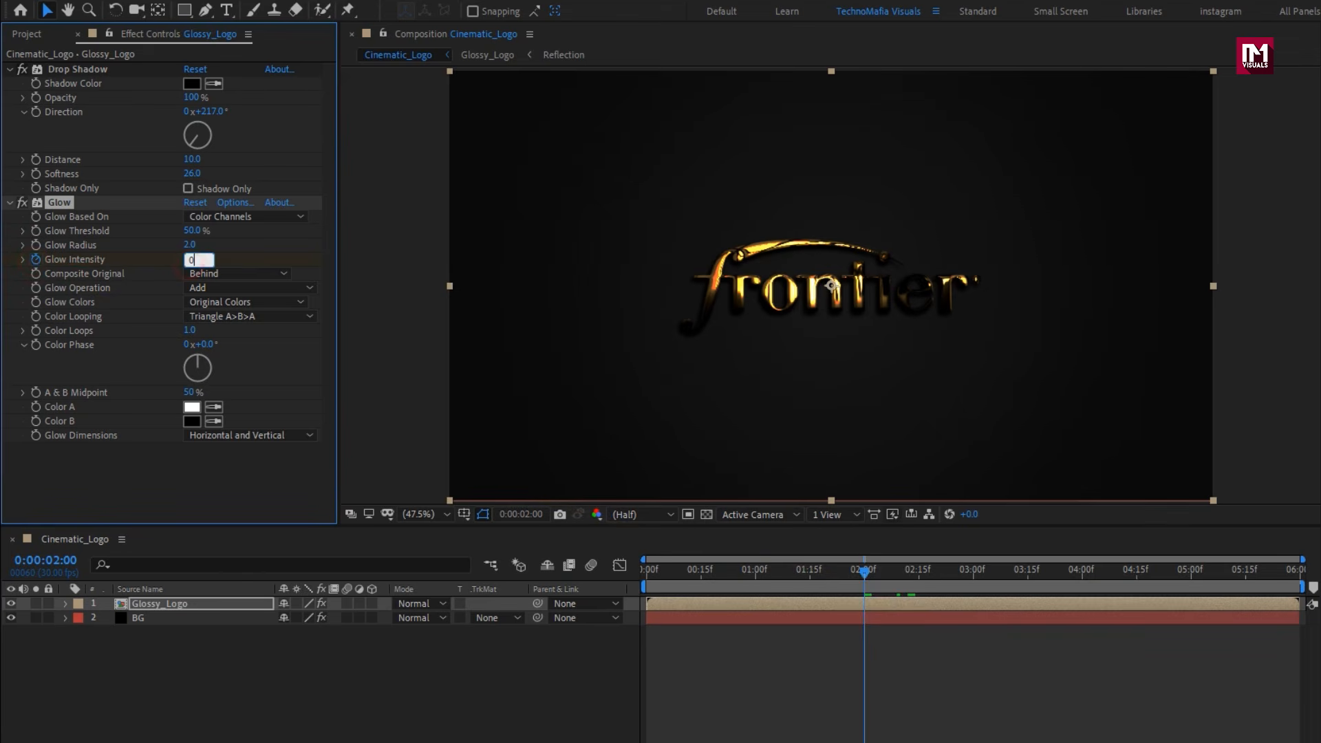
key(Return)
click(755, 575)
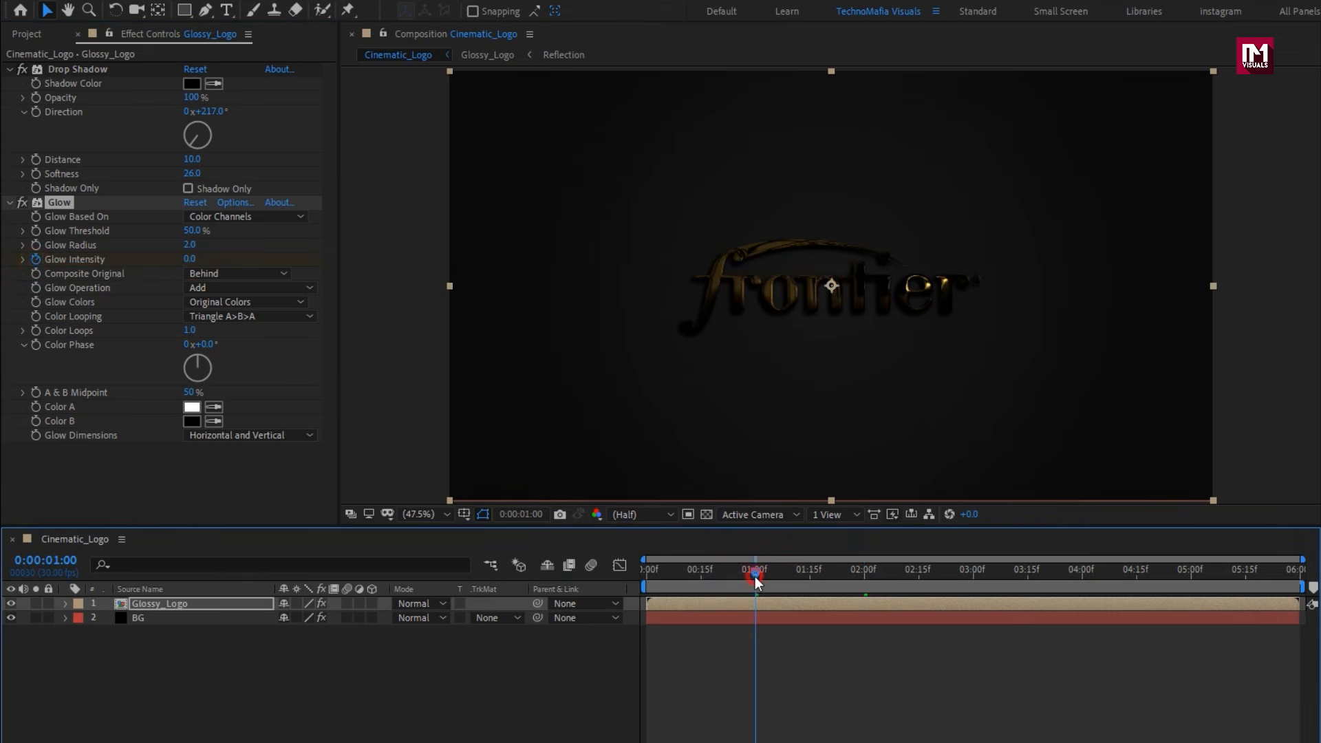
click(194, 263)
text(2)
key(Return)
Step: Set the Glow Colors to A & B Colors and change Color B to white
click(224, 304)
click(248, 337)
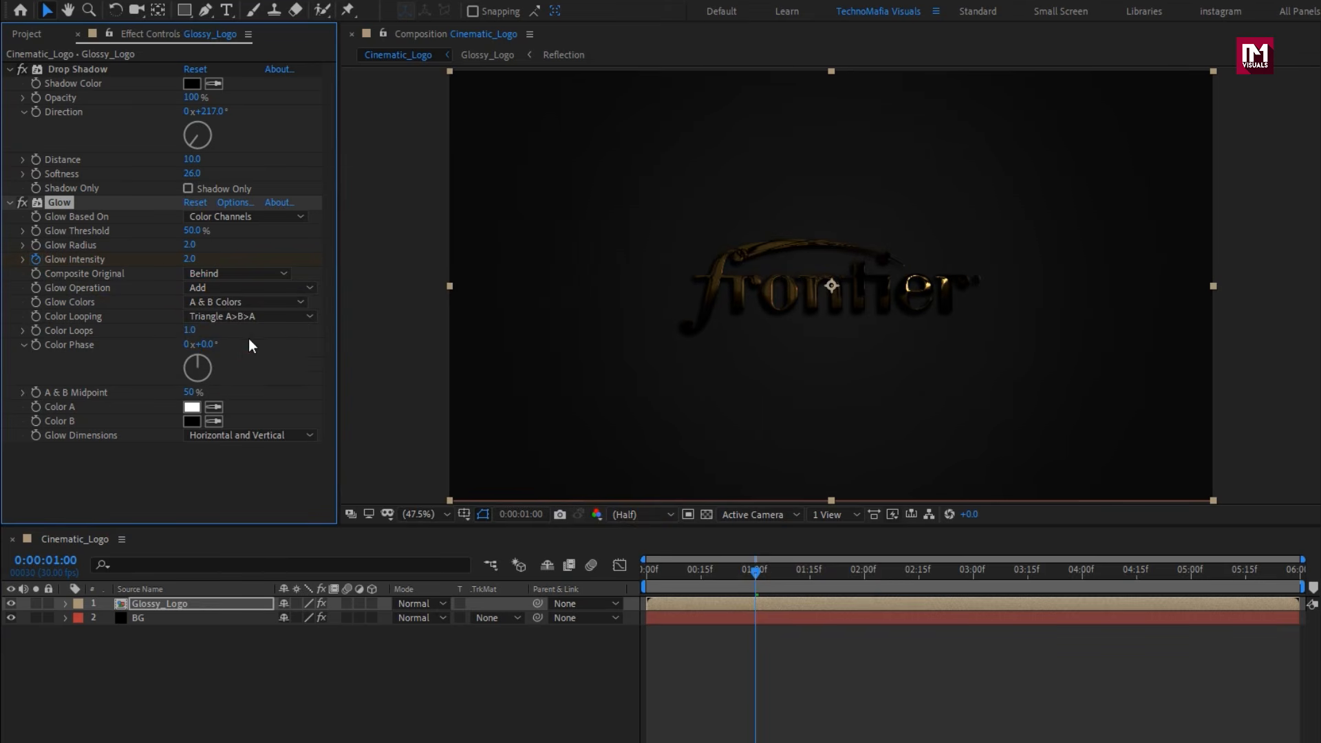
click(192, 421)
drag(177, 427, 138, 259)
click(480, 261)
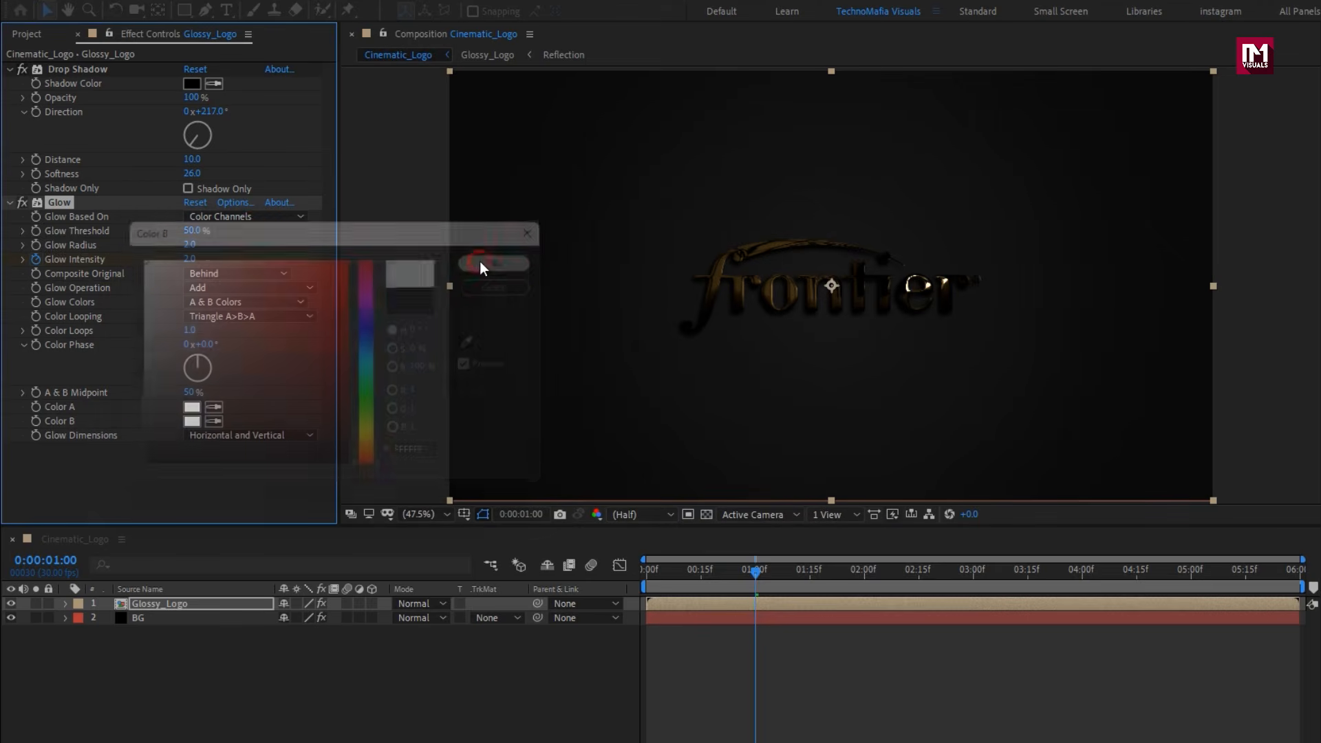
Step: Add the Logo composition directly below Glossy_Logo and apply a Fill effect to it in black (000000)
click(32, 33)
drag(61, 236, 181, 609)
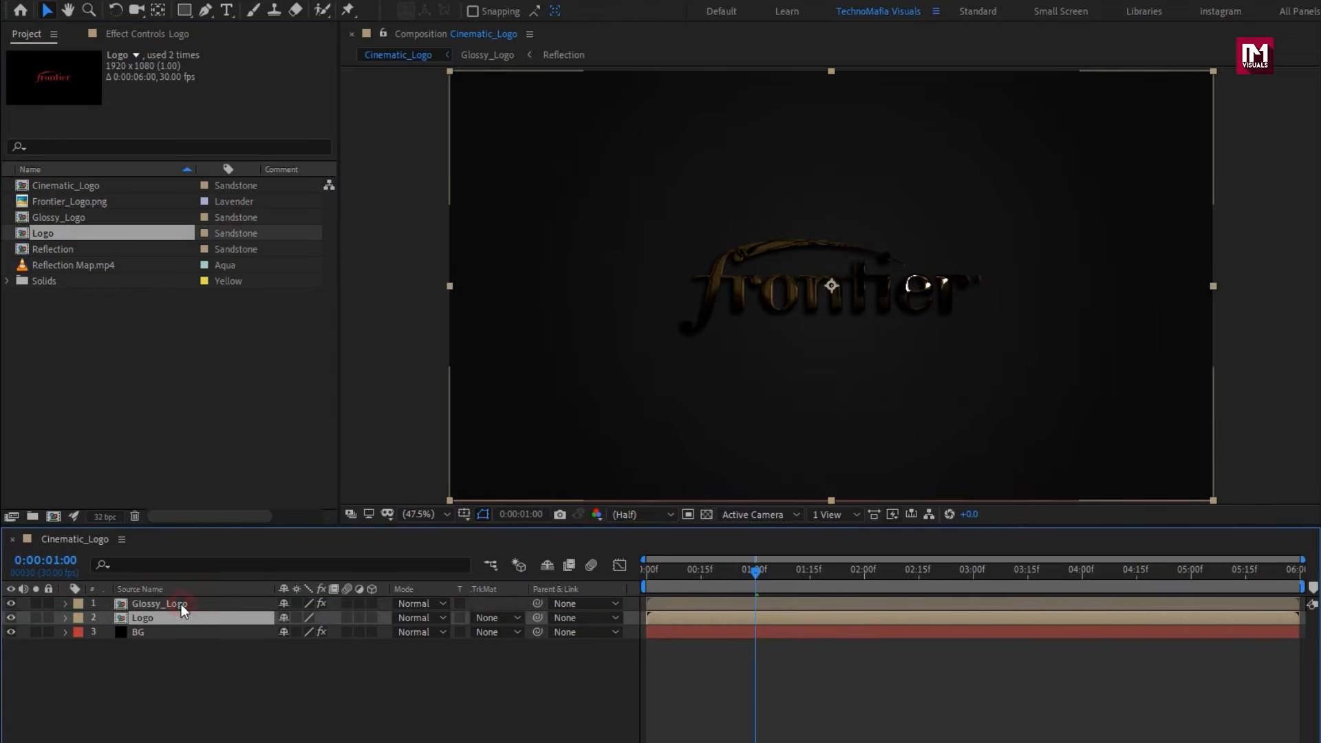
drag(1133, 56, 1071, 64)
text(fill)
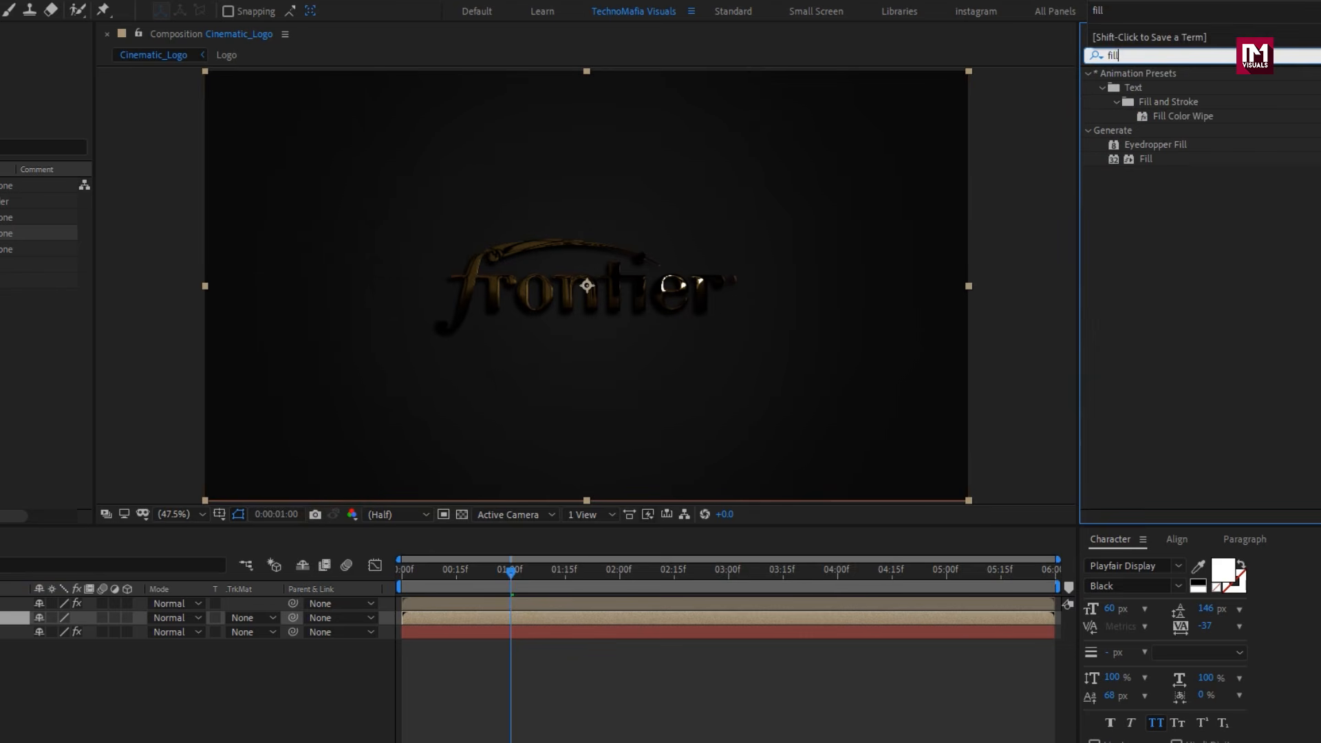
double_click(1139, 159)
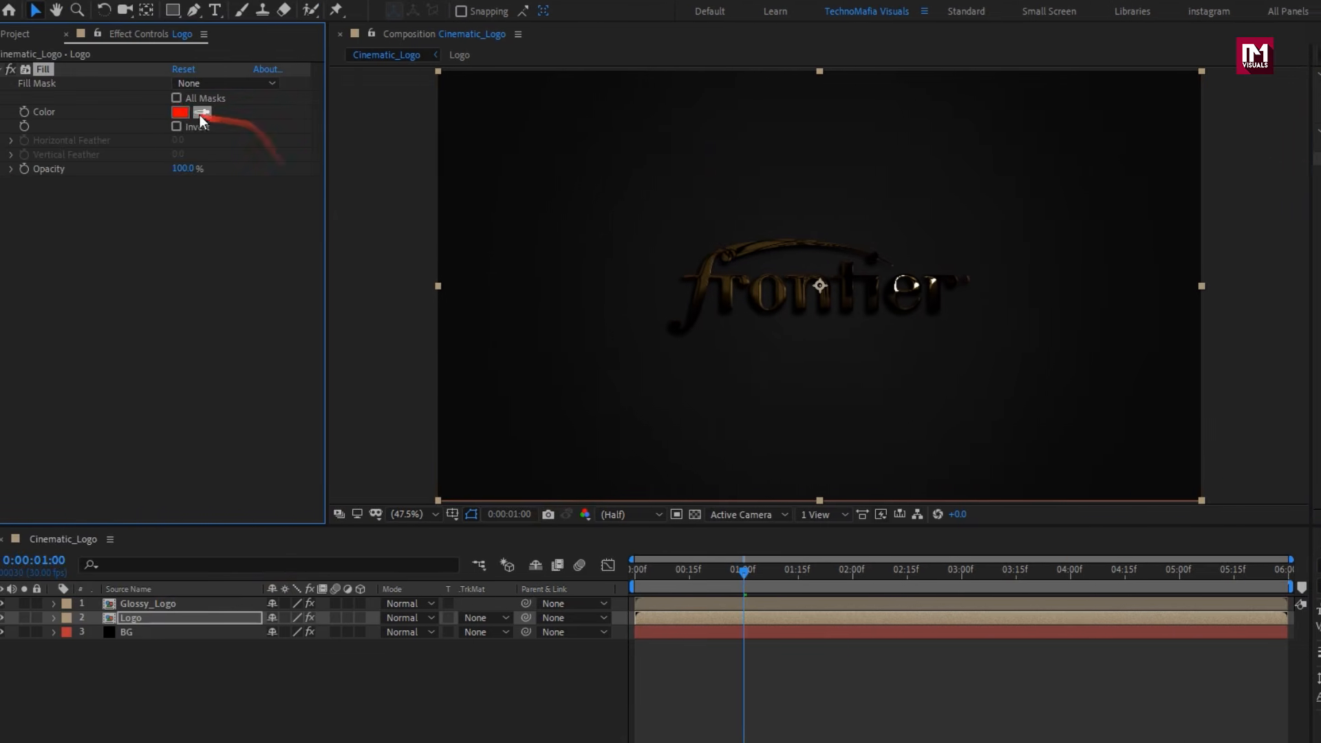
click(182, 112)
drag(138, 440, 150, 507)
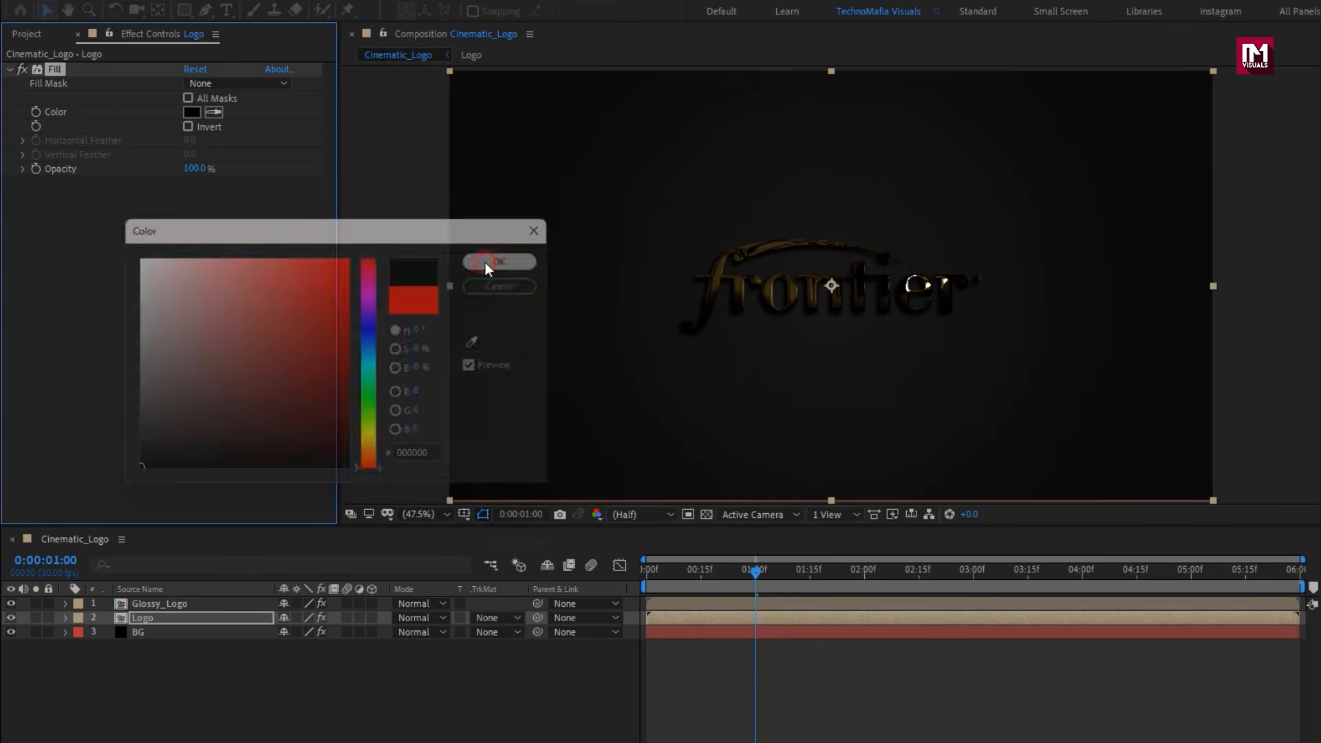
click(485, 260)
Step: Apply CC Radial Fast Blur to the Logo layer, centred at about 1212.6, 10.5 above the logo, with an amount of 90
click(1163, 55)
text(cc rad)
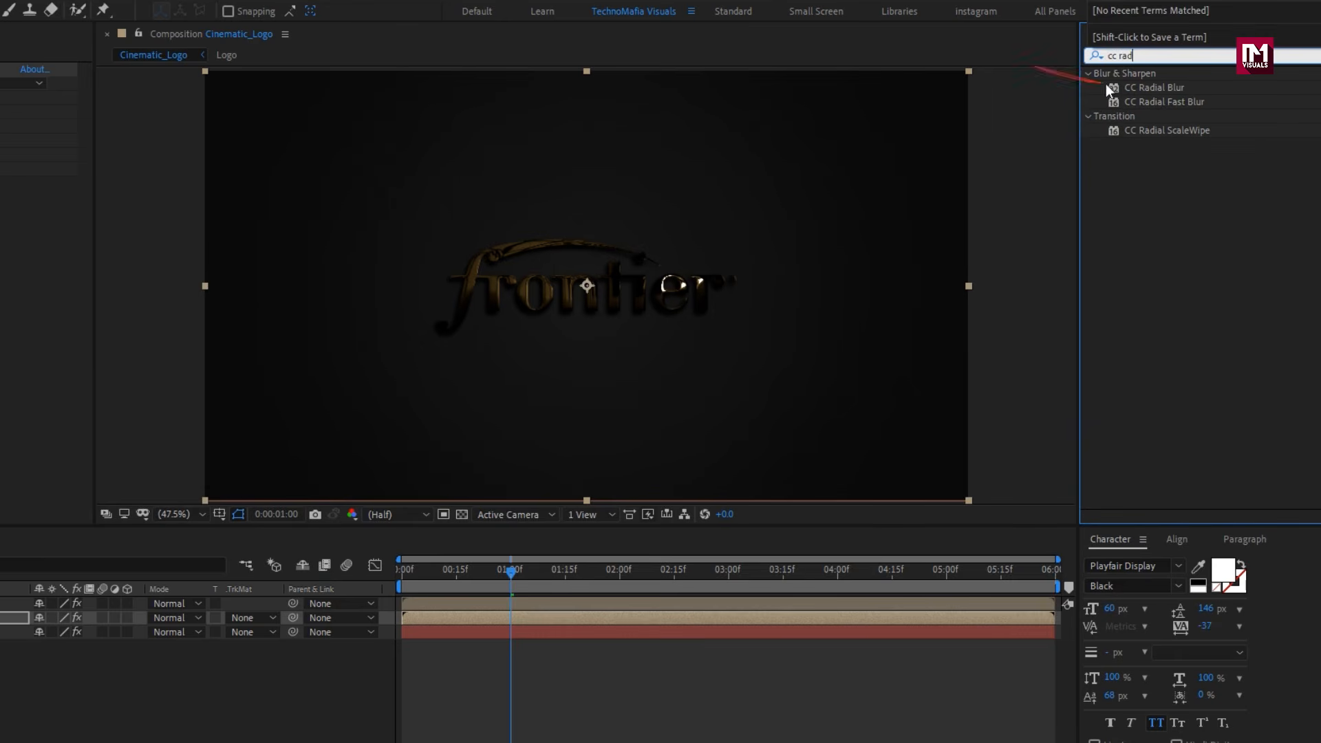
double_click(1153, 102)
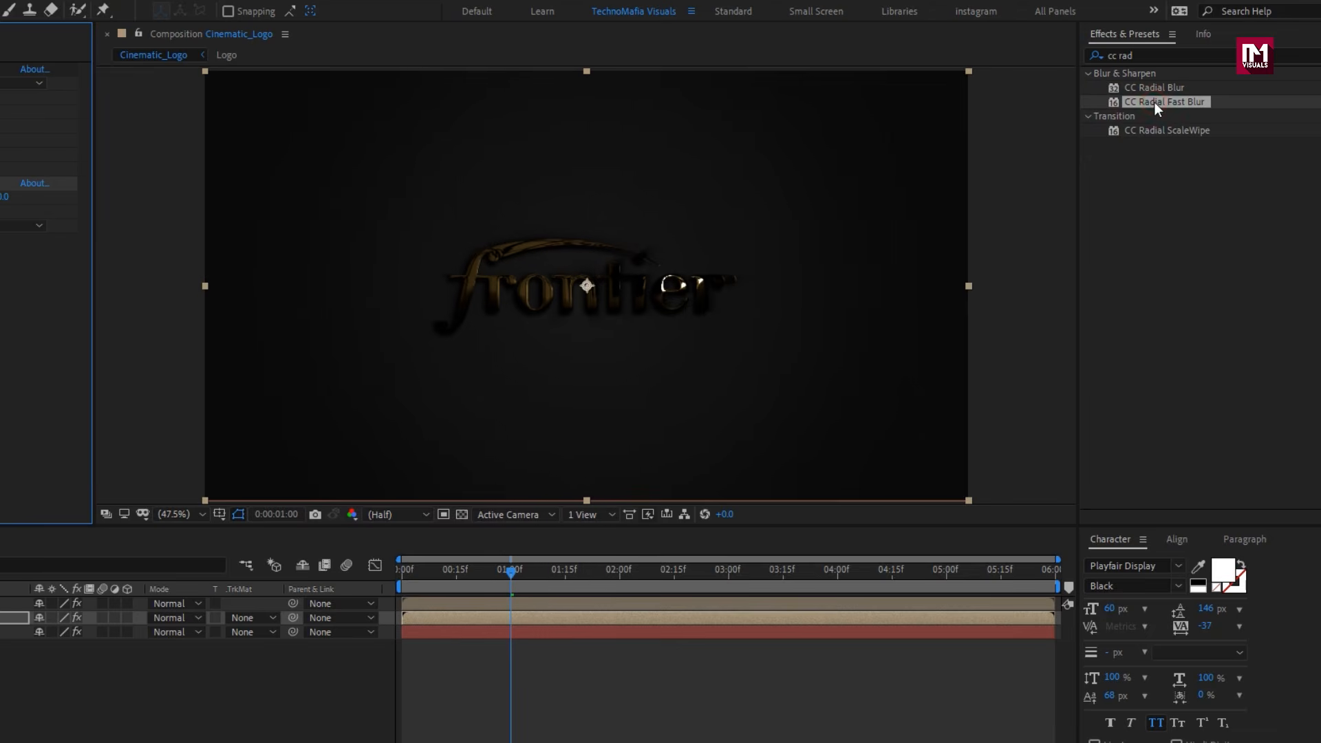
click(129, 197)
click(869, 79)
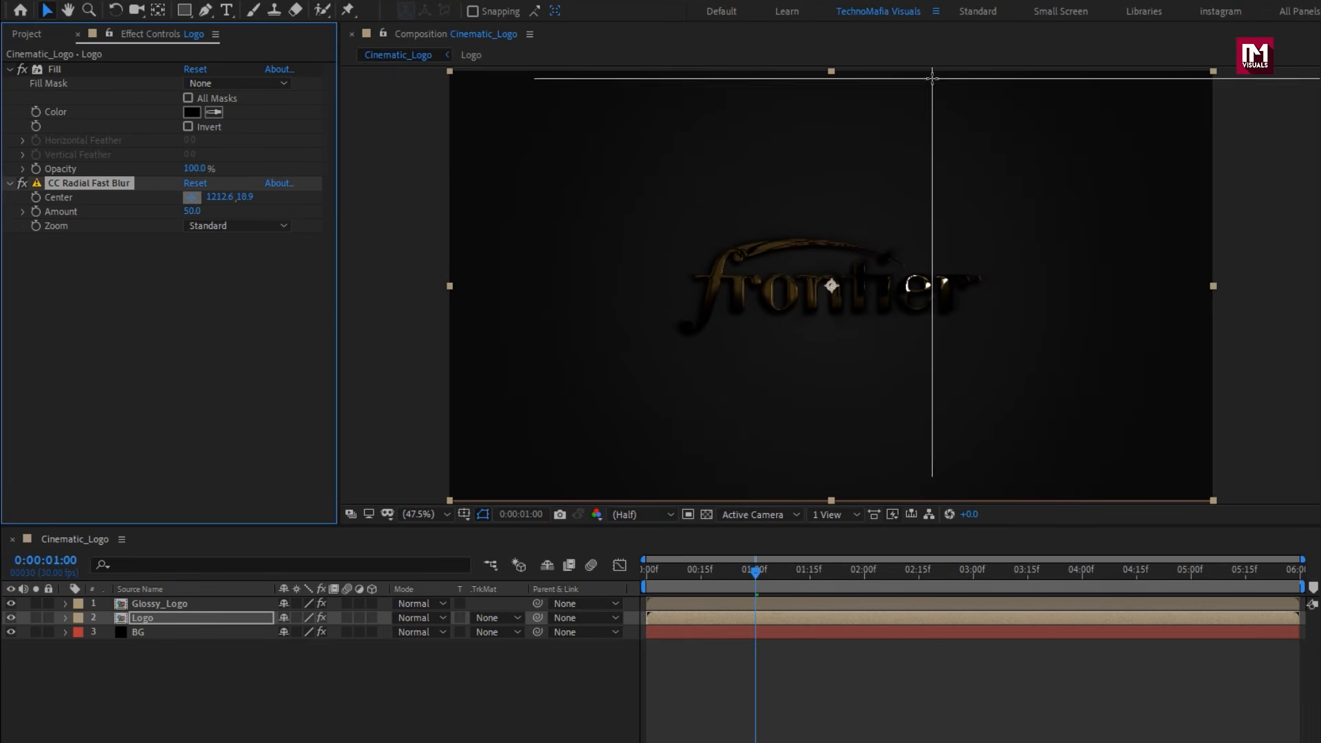
drag(931, 78, 931, 75)
click(192, 211)
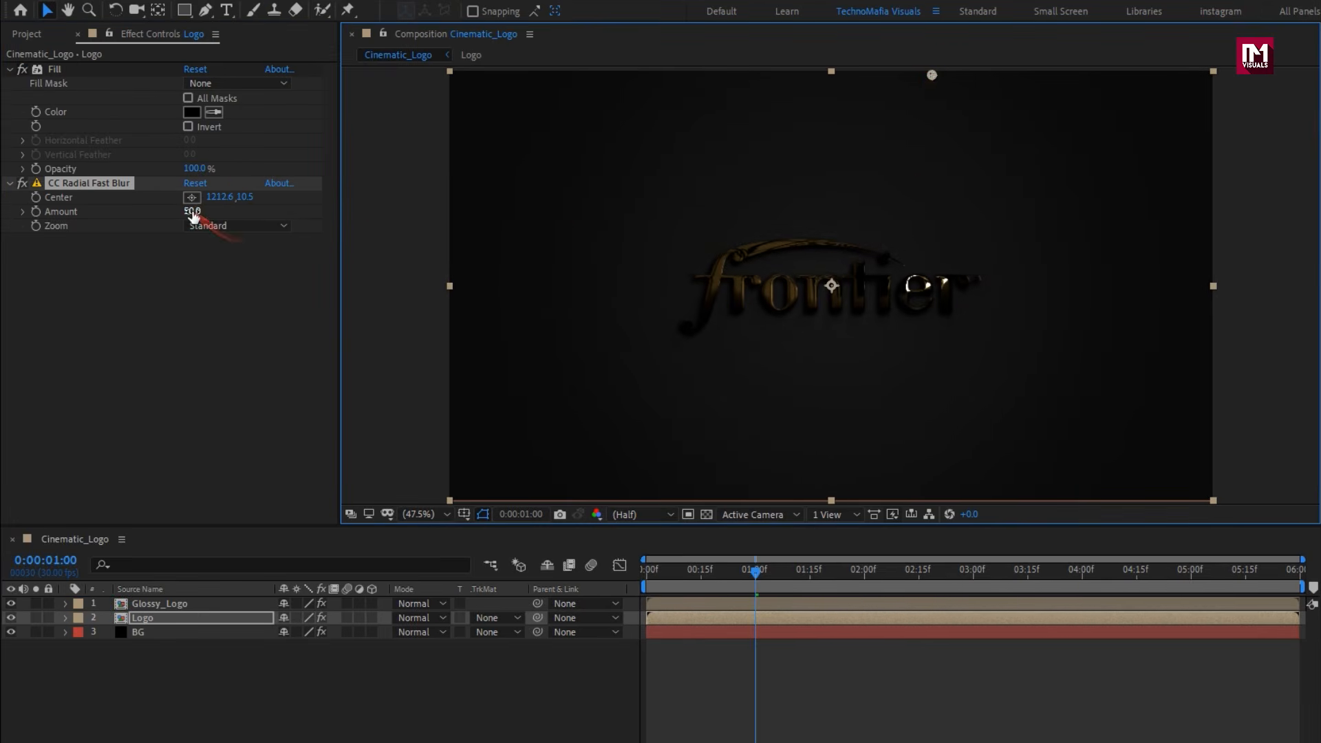
text(90)
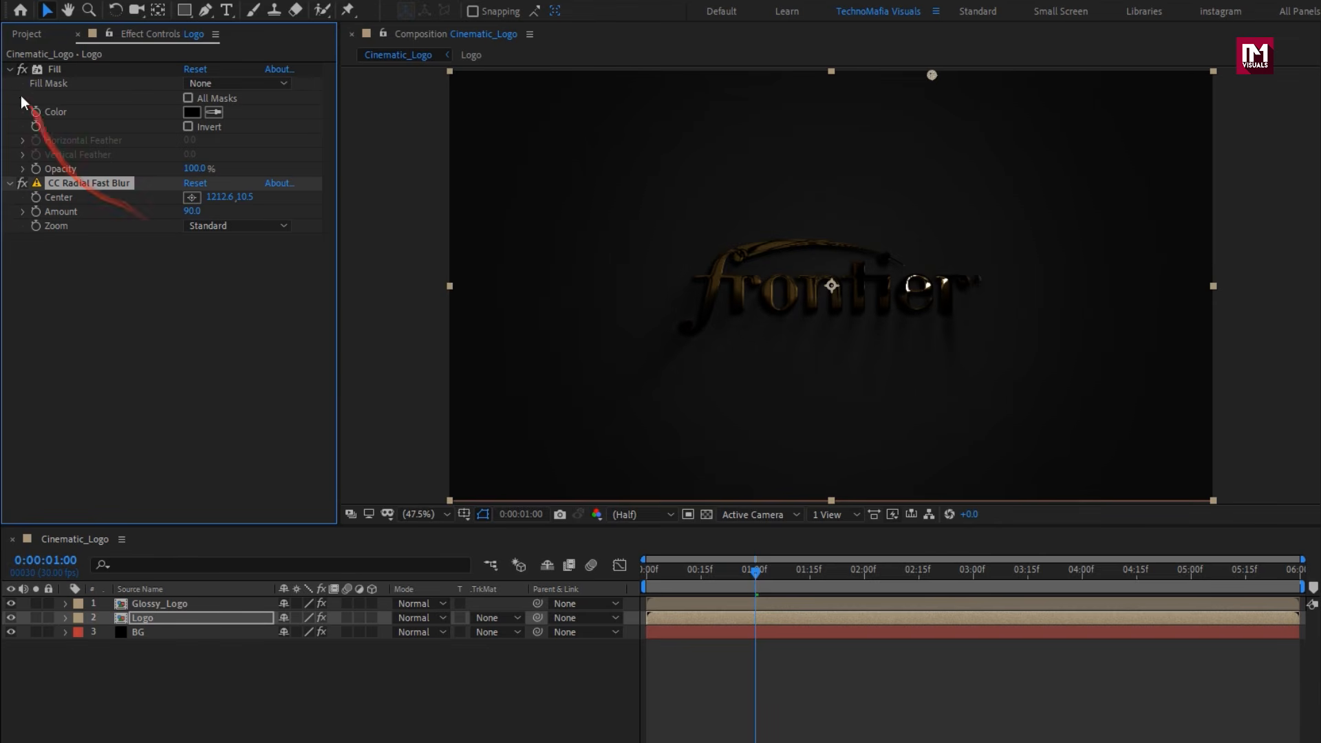
Step: Apply Curves to the Logo layer and raise the Alpha channel curve steeply near the shadows to strengthen the cast shadow
click(9, 69)
text(curv)
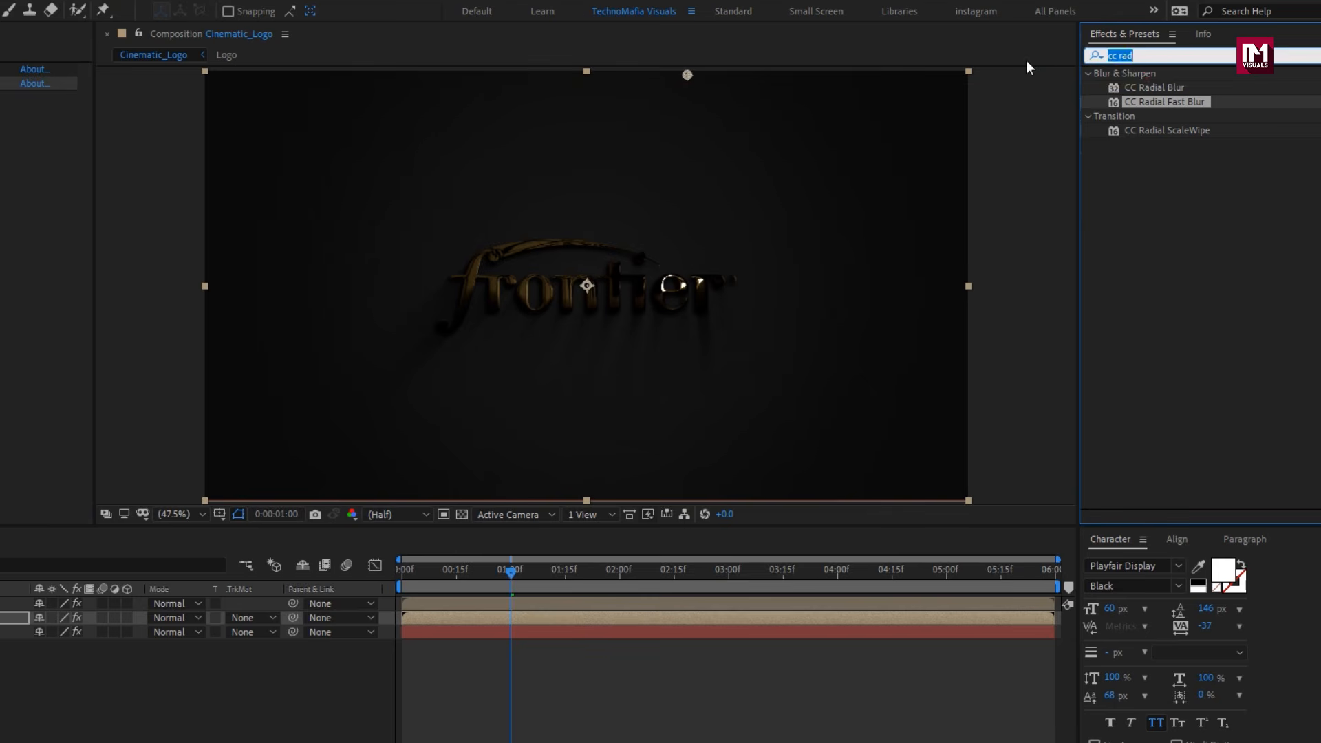
double_click(1145, 131)
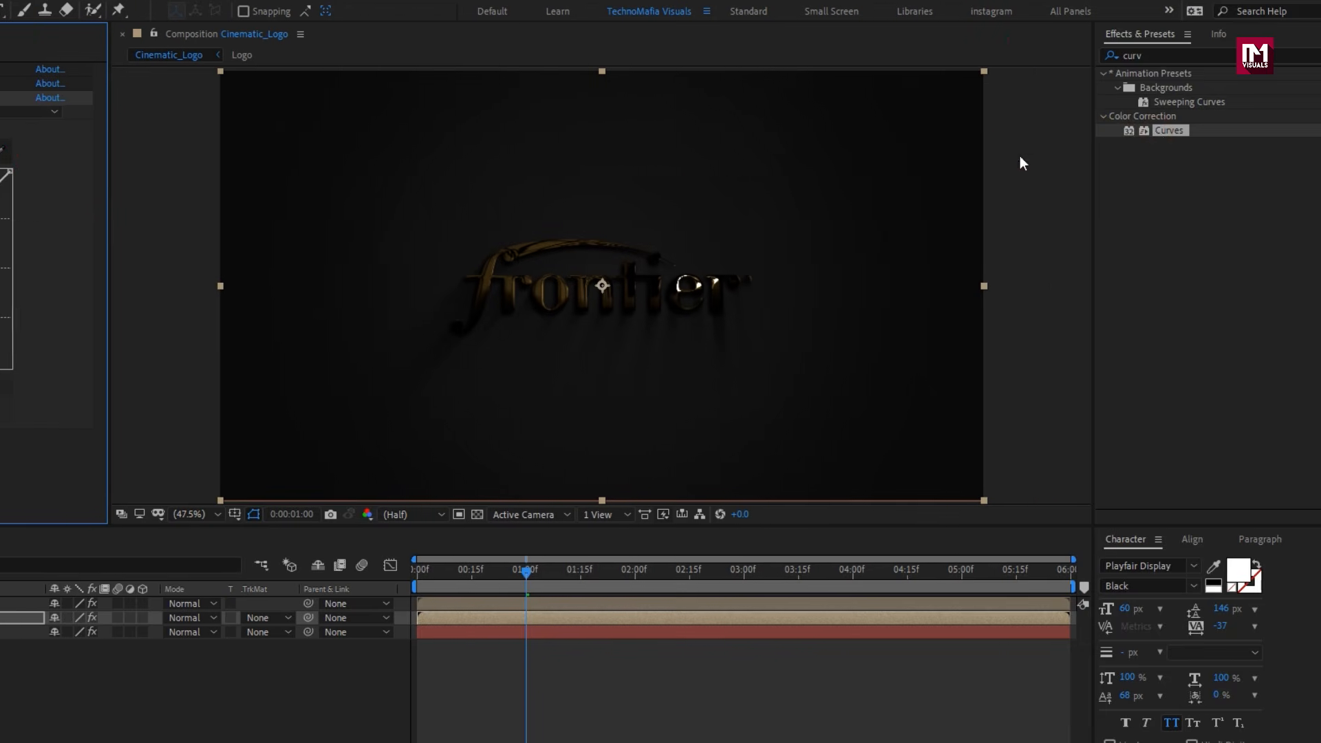
click(226, 116)
click(228, 206)
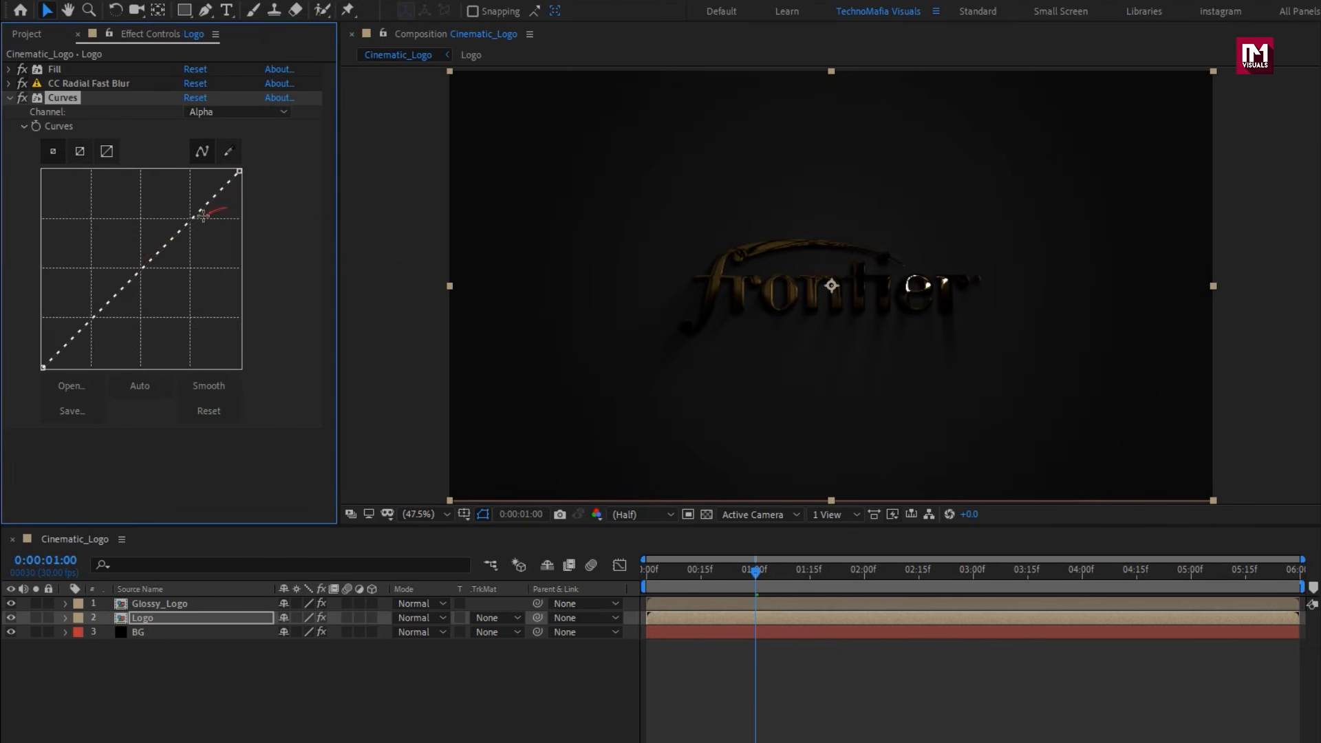
drag(93, 318, 99, 180)
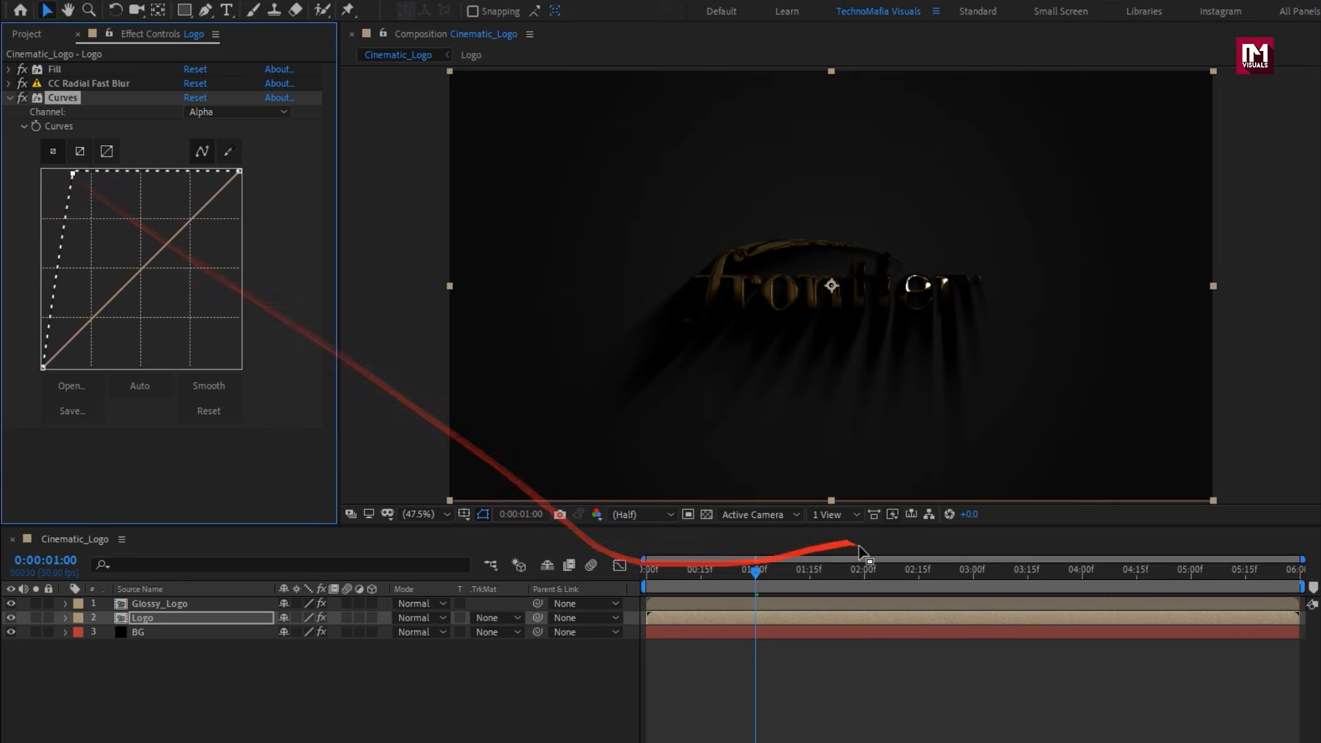
drag(922, 567, 967, 569)
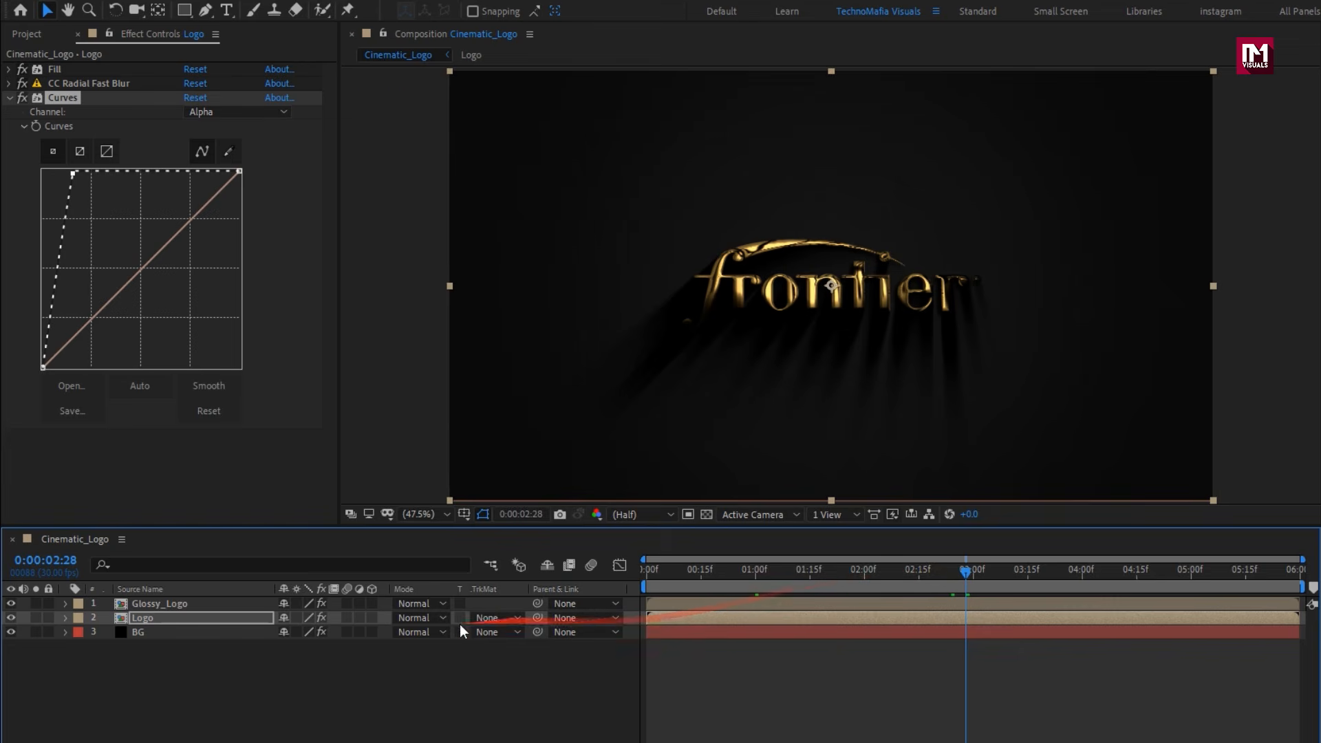
Step: Make the Glossy_Logo and Logo layers 3D and add a new camera with its default settings
click(372, 632)
right_click(359, 672)
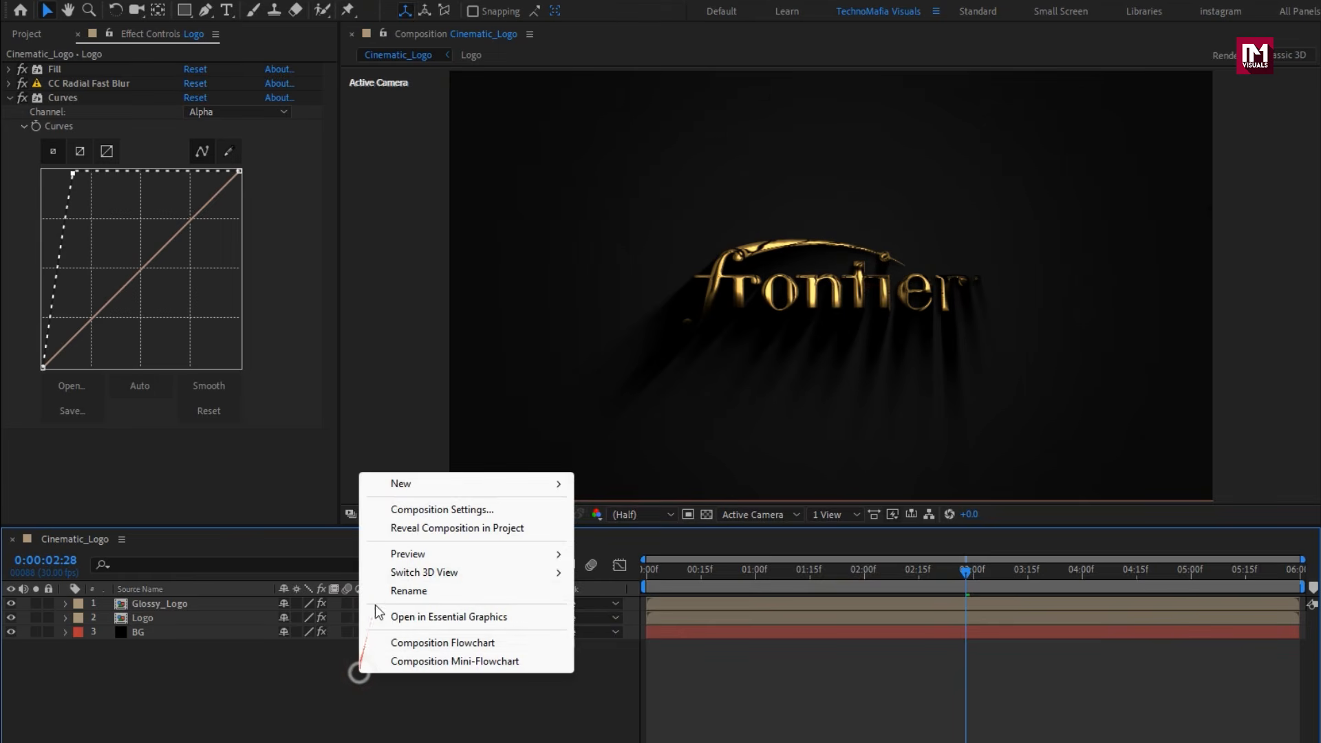
mouse_move(390, 486)
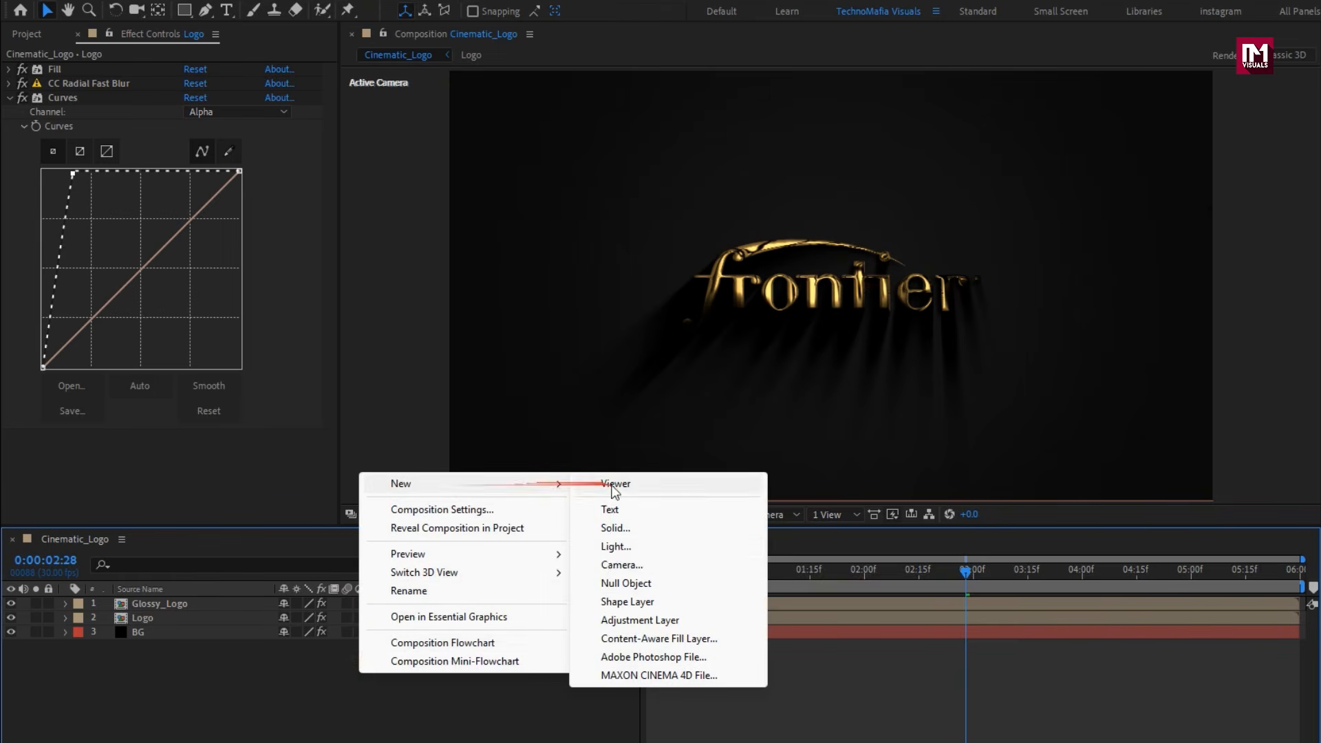
click(622, 562)
key(Return)
Step: Add a null object, make it 3D, and parent Camera 1 to it
right_click(426, 689)
mouse_move(474, 504)
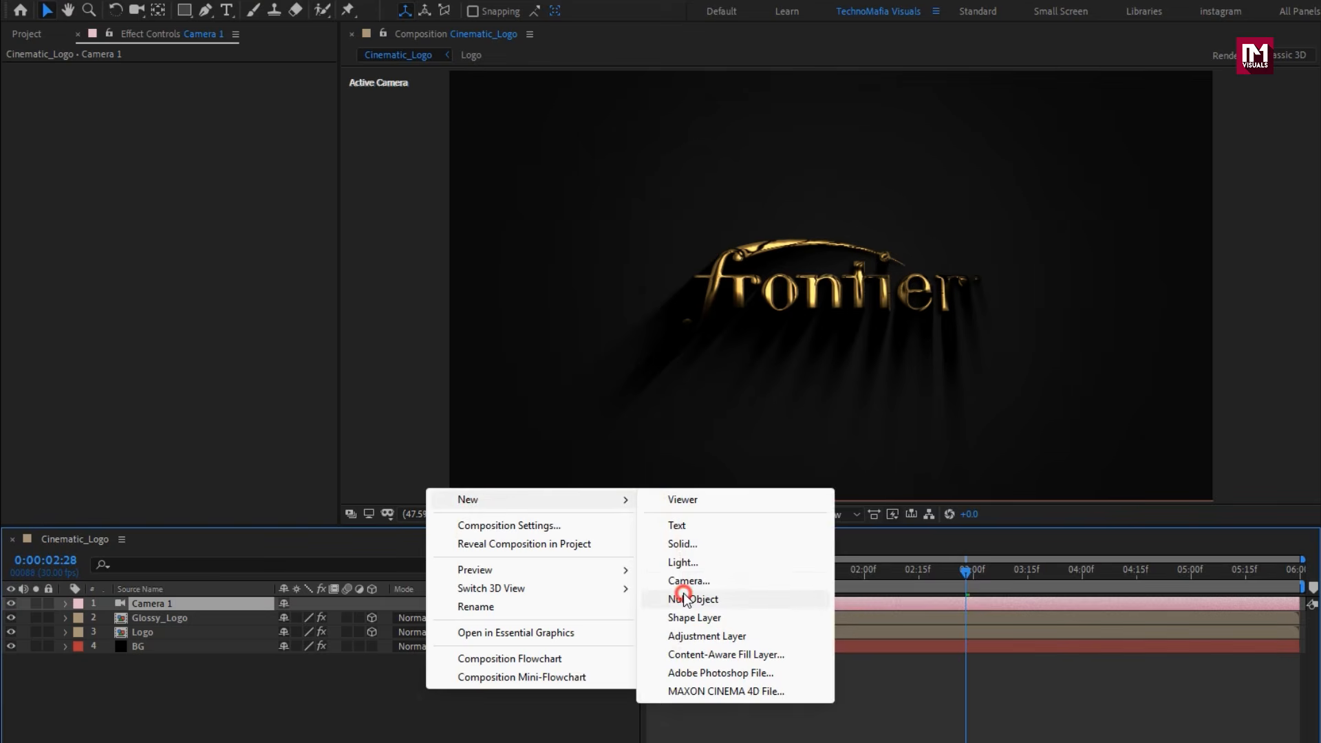
click(688, 599)
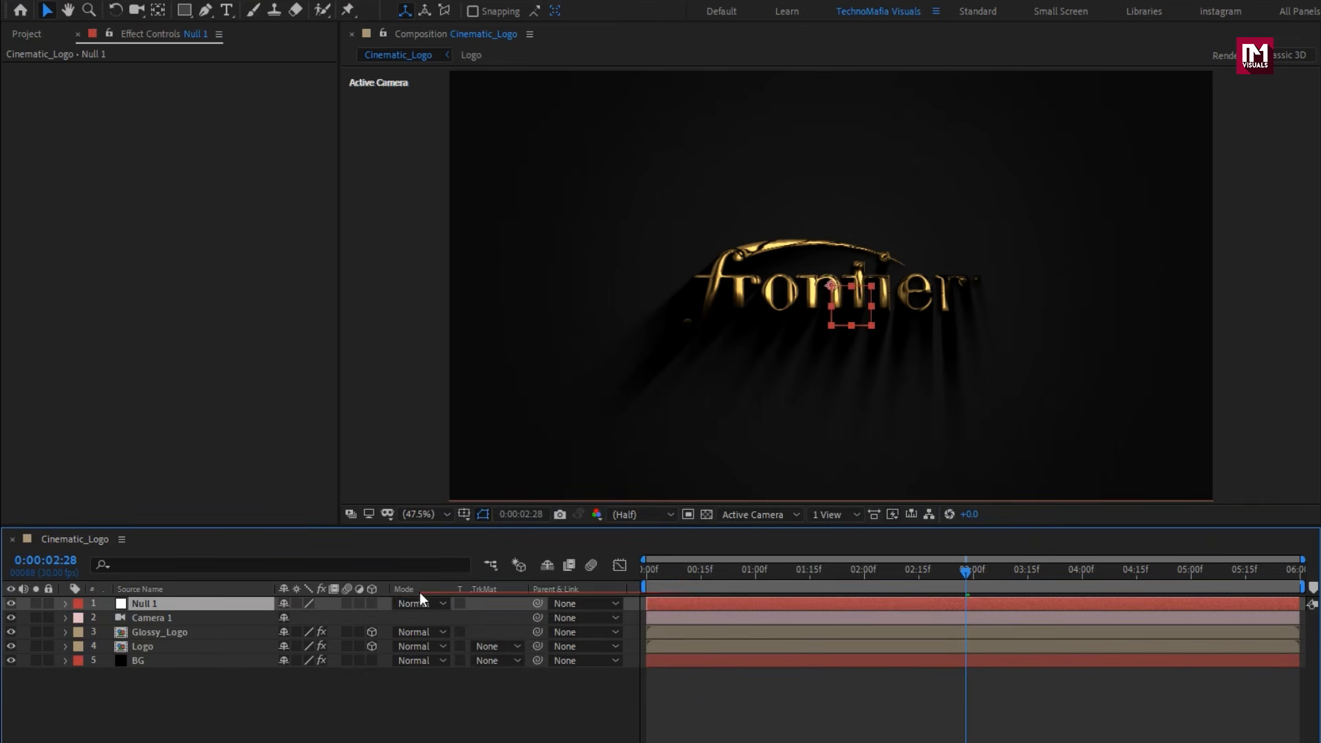
click(198, 619)
click(565, 617)
click(618, 659)
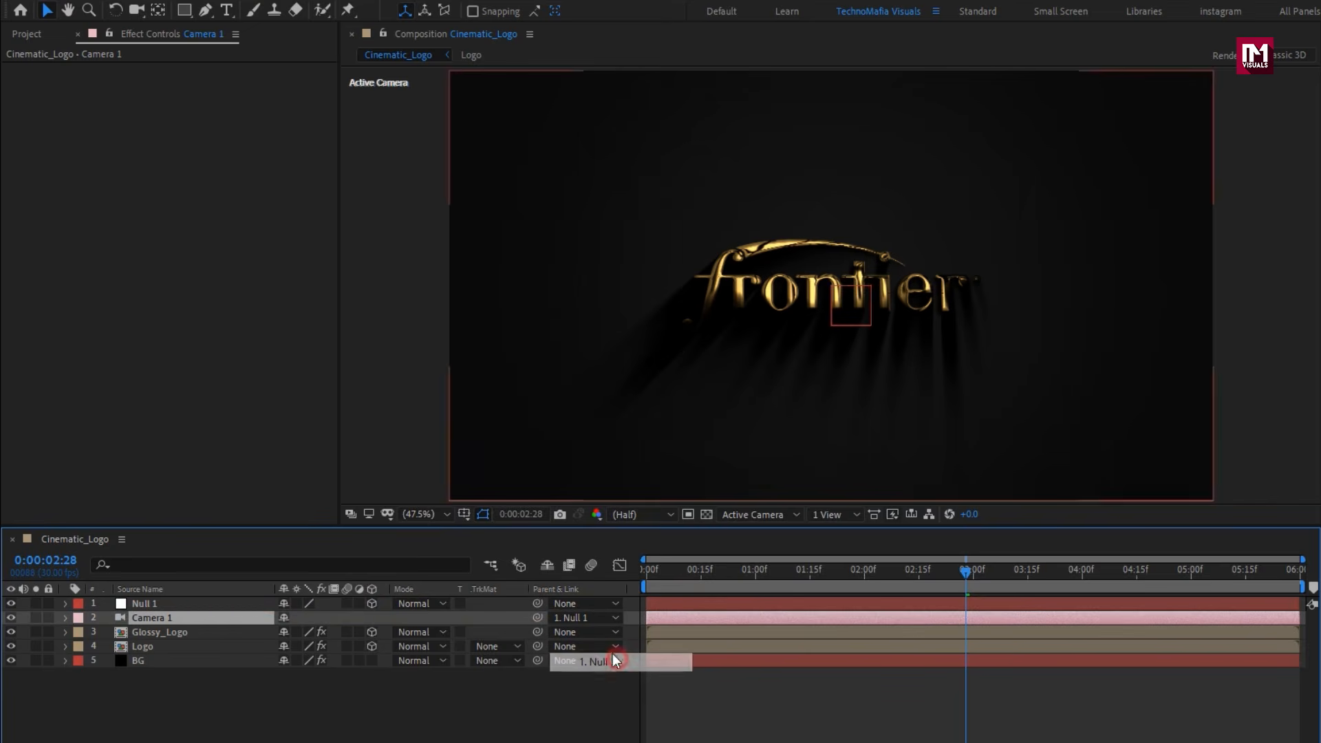
Step: Keyframe the null's Z position at the composition's end and start so the camera starts close and pulls back
click(188, 604)
key(p)
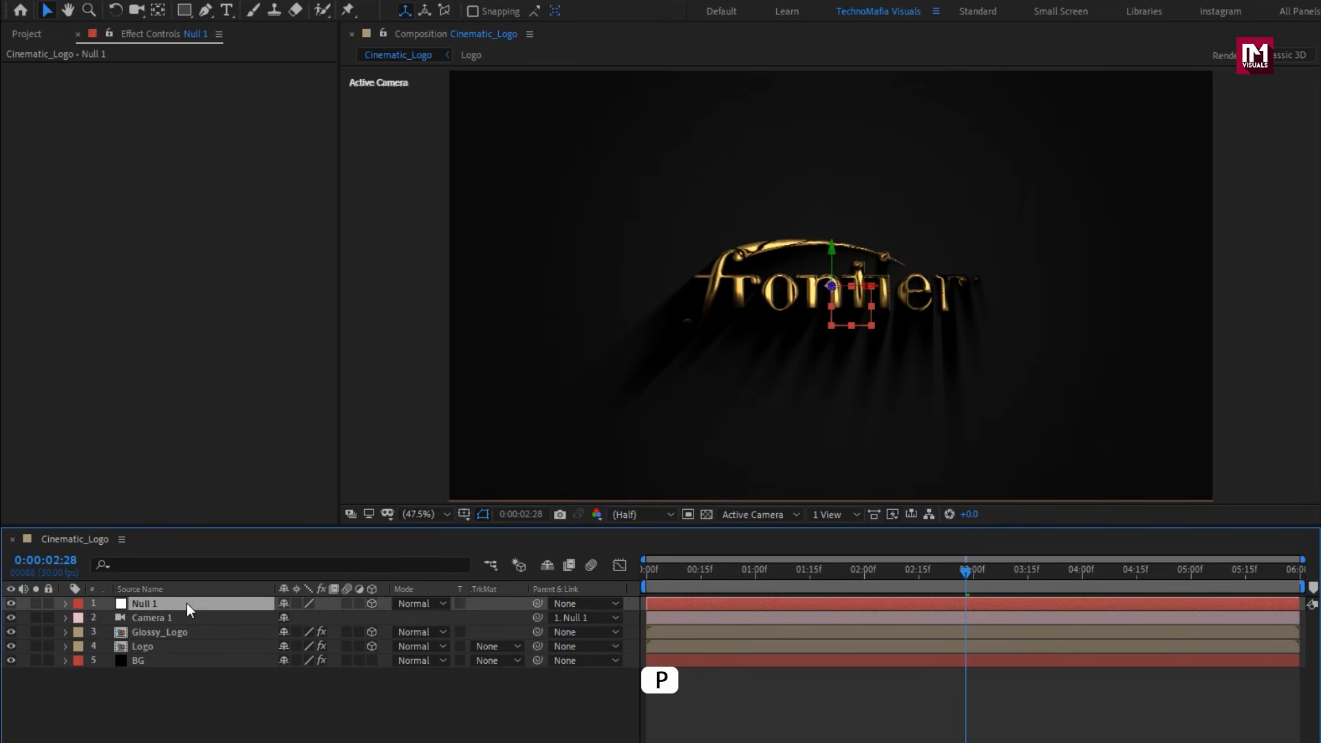
click(1268, 584)
drag(1270, 585, 1296, 585)
click(108, 617)
drag(335, 617, 42, 624)
click(646, 572)
drag(335, 617, 486, 615)
drag(646, 571, 915, 573)
Step: Add X Rotation and Y Rotation keyframes to the null layer at the 2-second mark
click(163, 605)
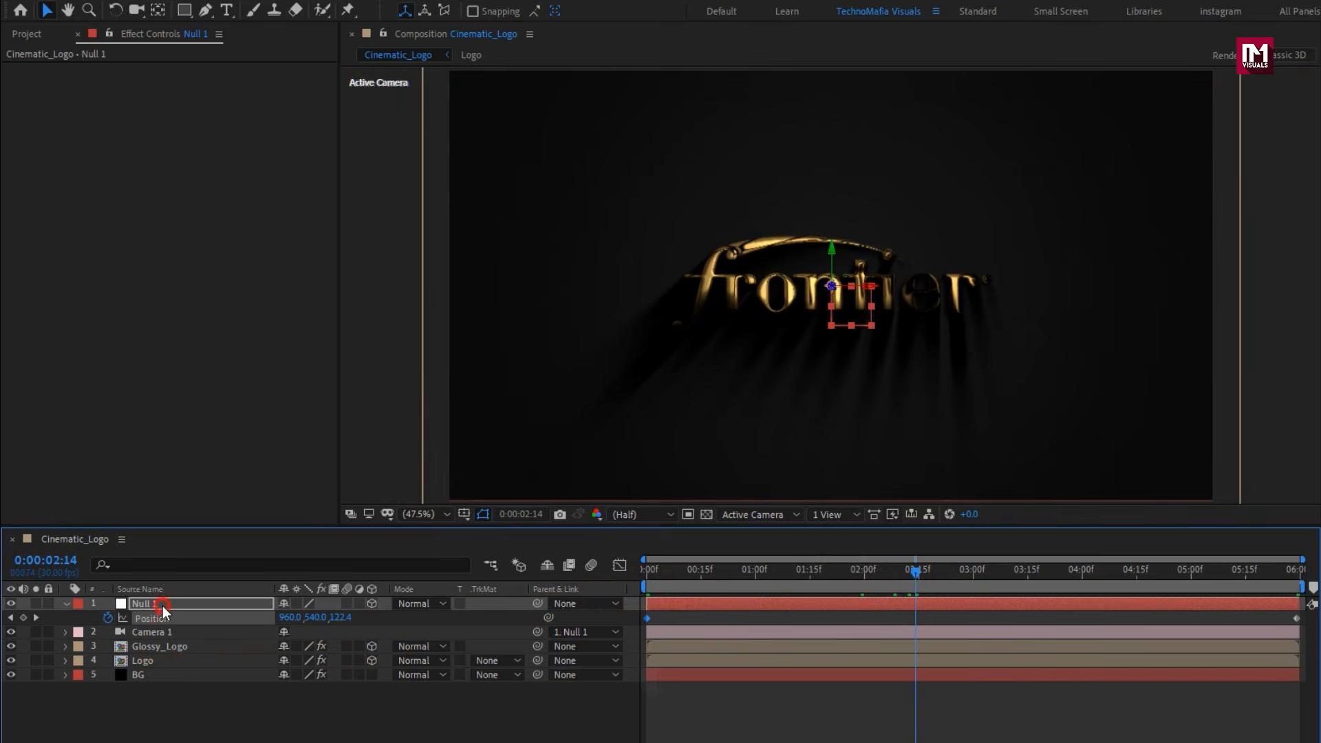
key(r)
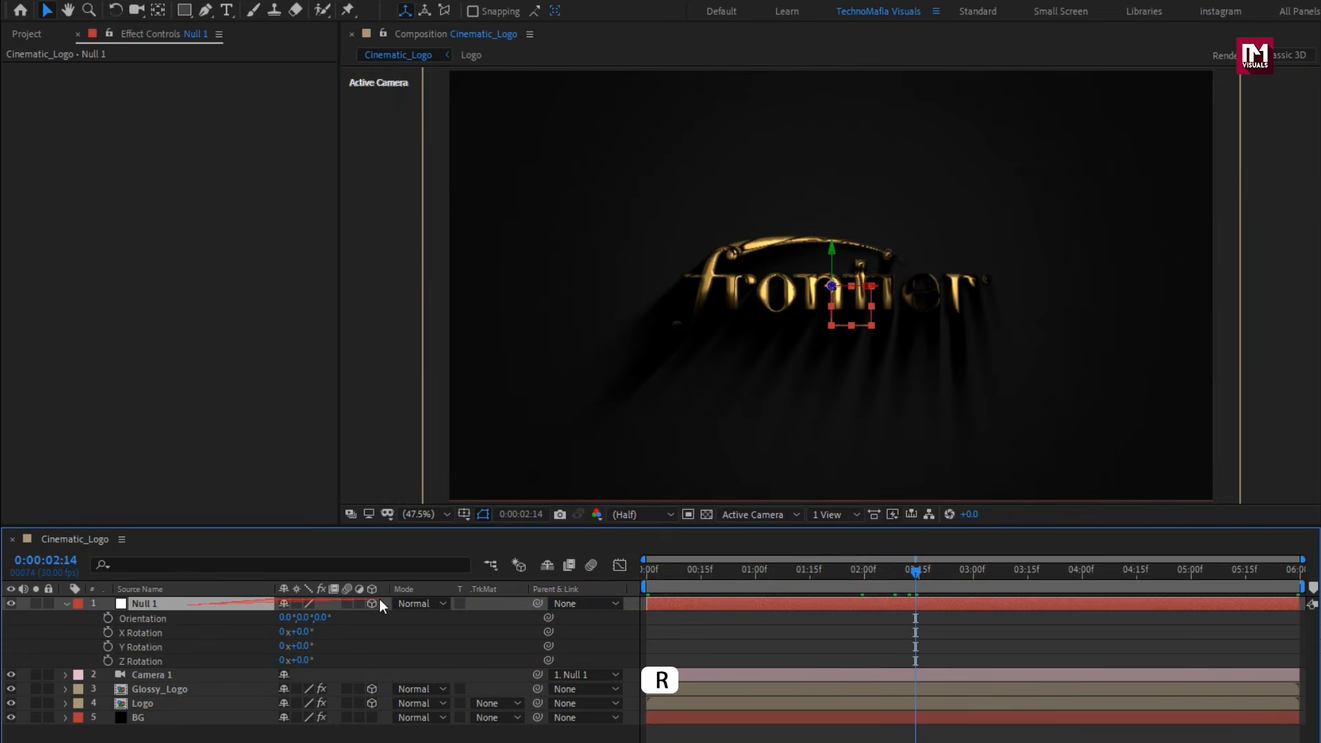
click(864, 570)
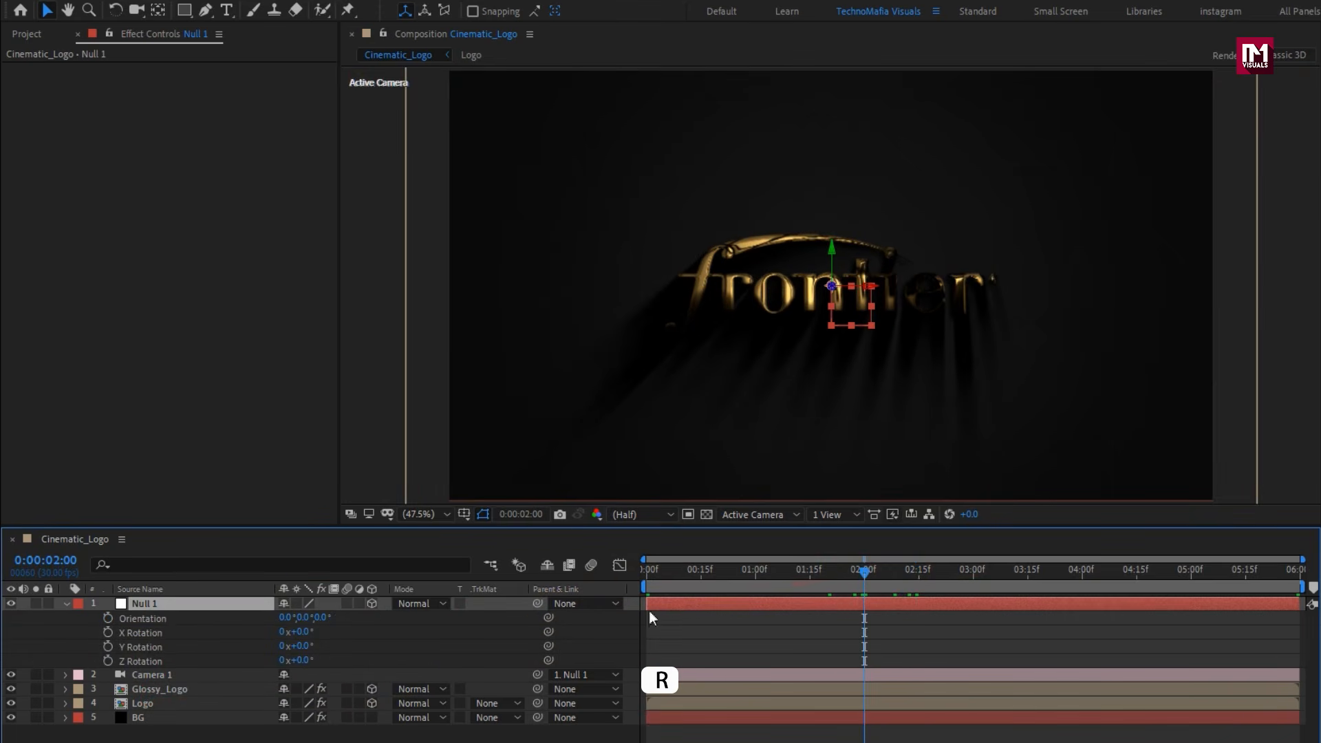
click(107, 632)
click(107, 646)
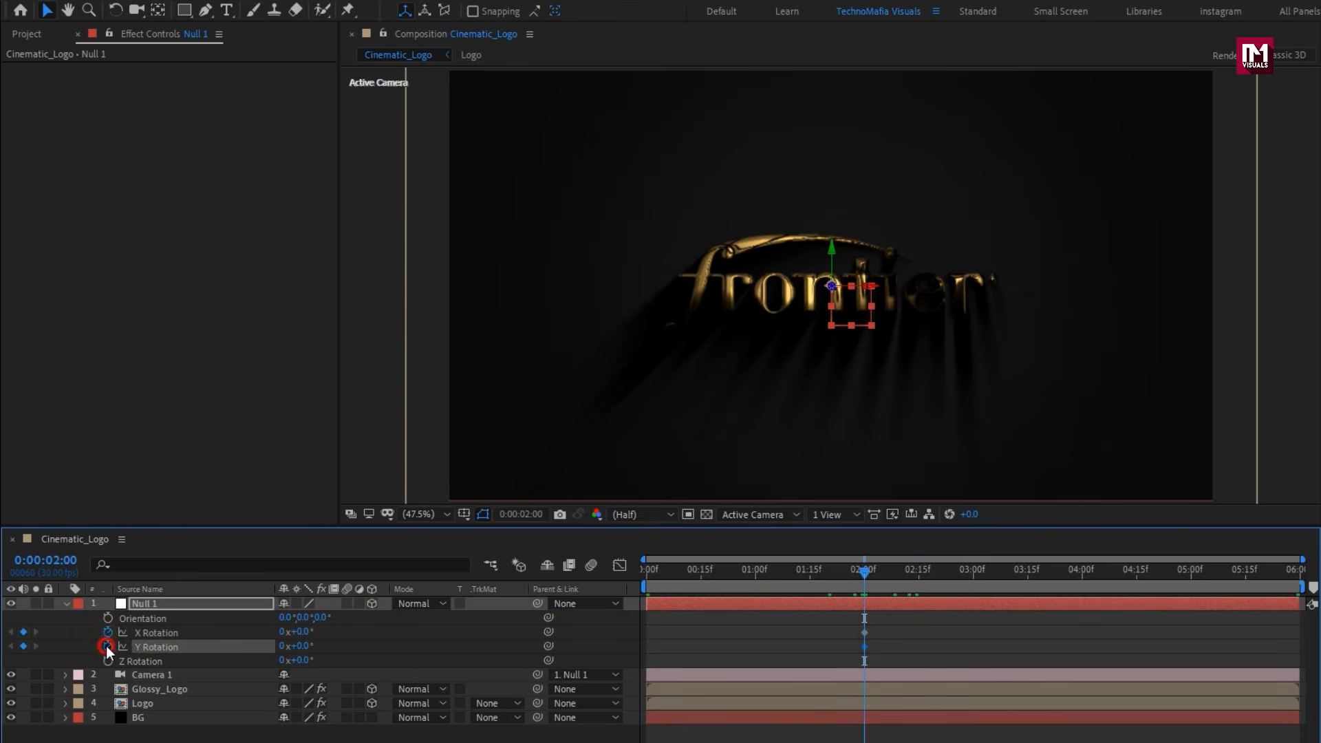
Step: At the composition's start, set the null's X Rotation to 30° and Y Rotation to 20°
click(647, 570)
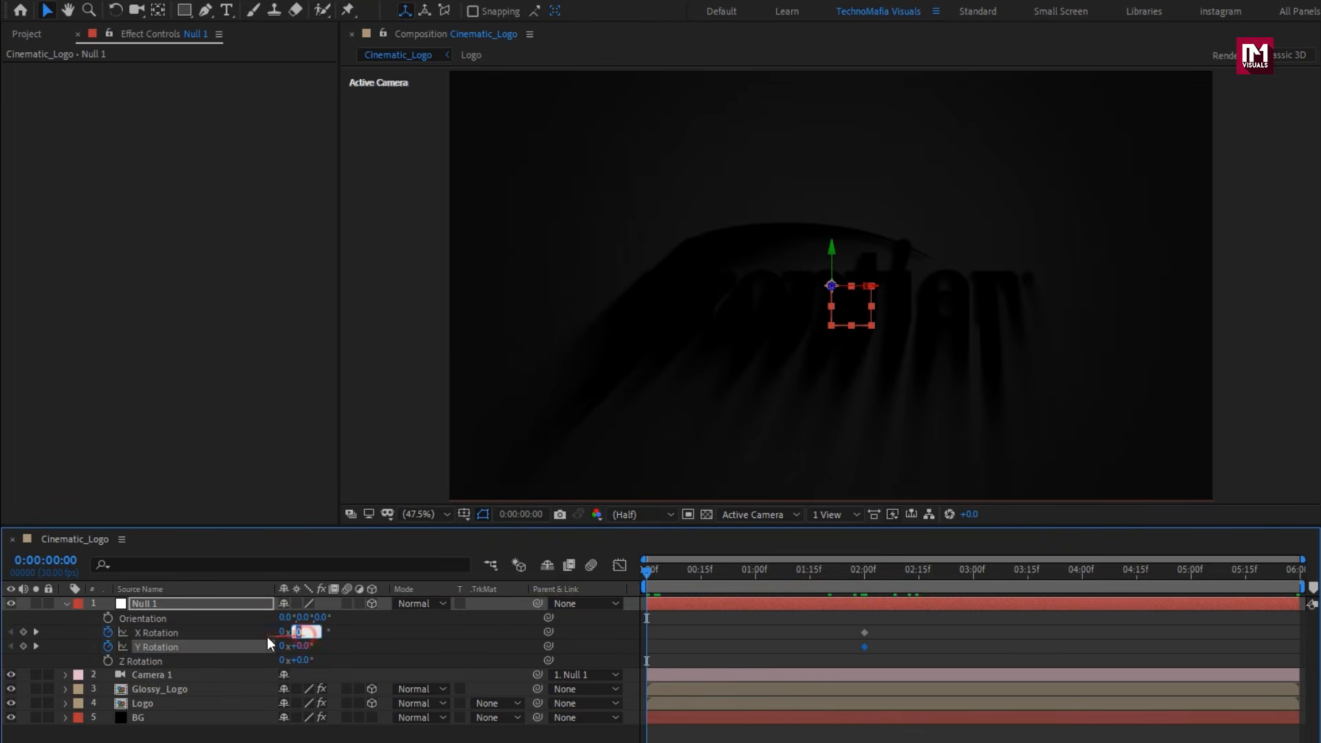
text(30)
key(Return)
click(299, 646)
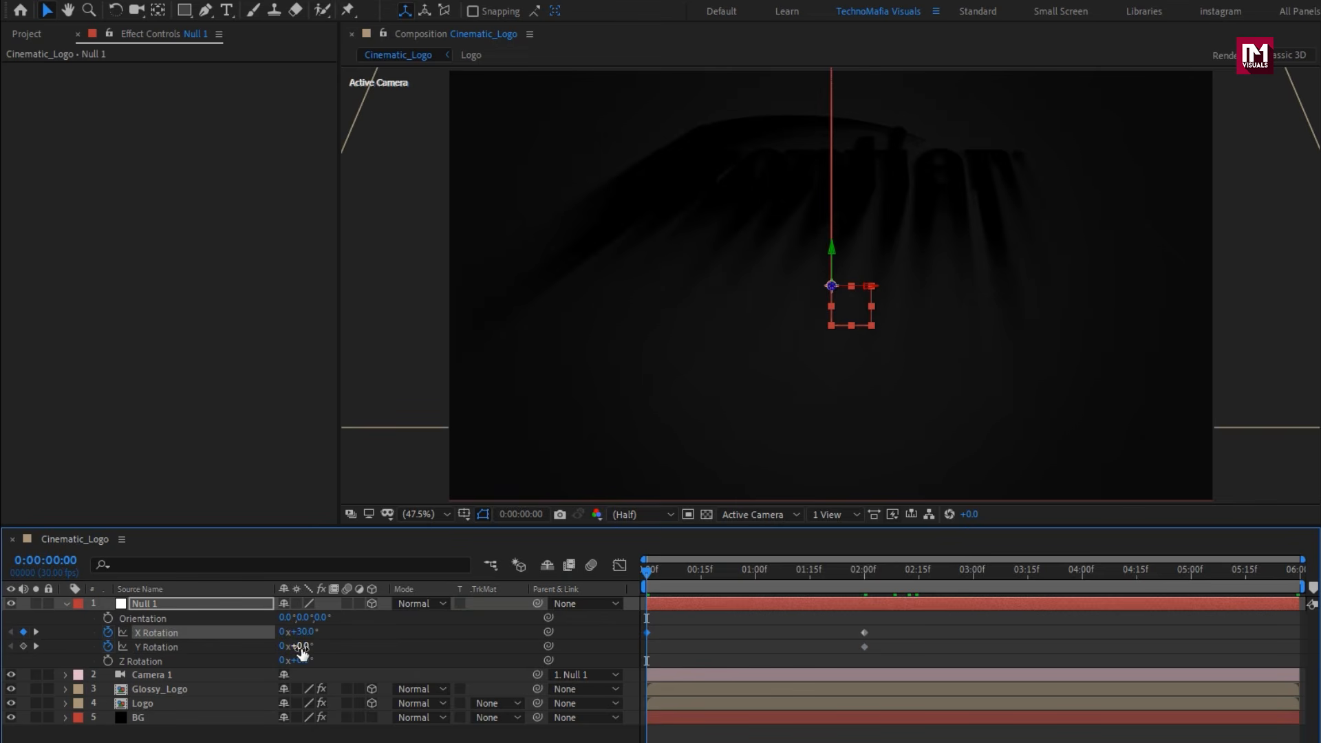
text(20)
key(Return)
Step: Apply Easy Ease to all of the null's X and Y Rotation keyframes
drag(641, 575, 815, 577)
drag(883, 621, 620, 667)
right_click(645, 648)
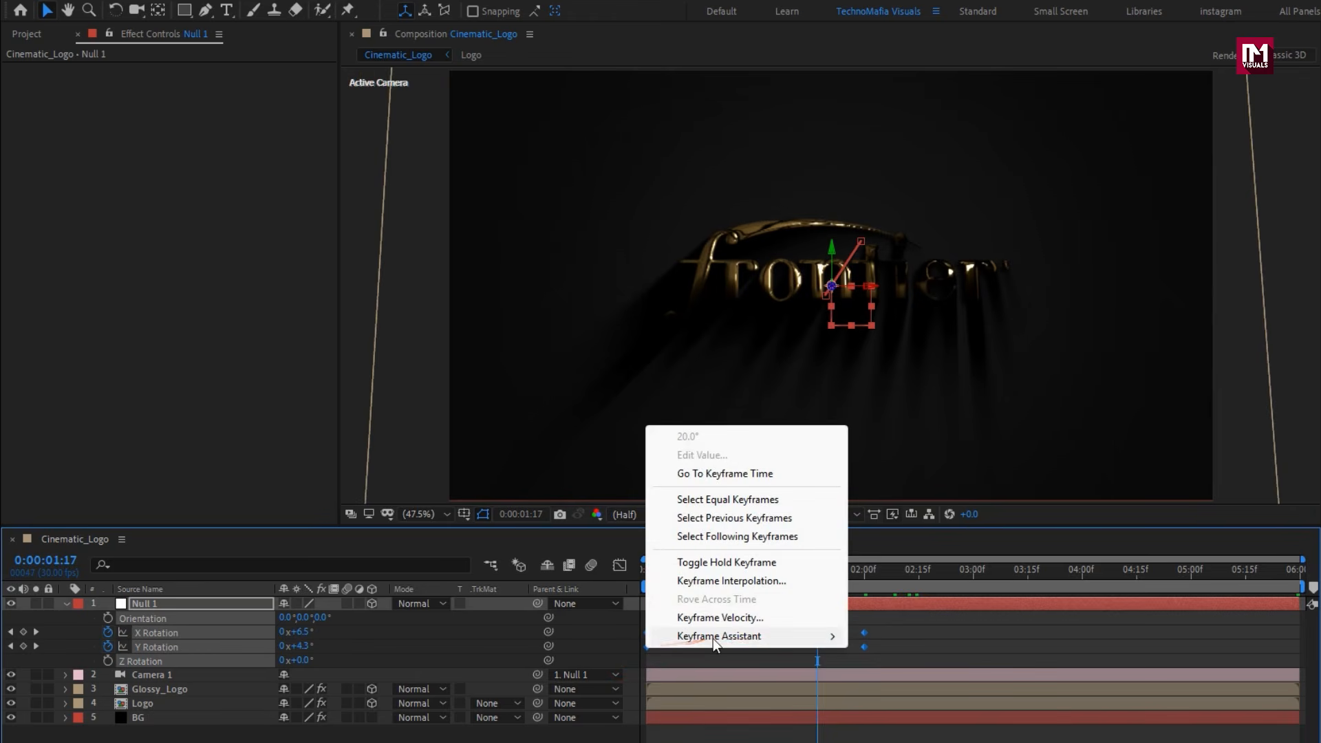
mouse_move(713, 638)
click(880, 690)
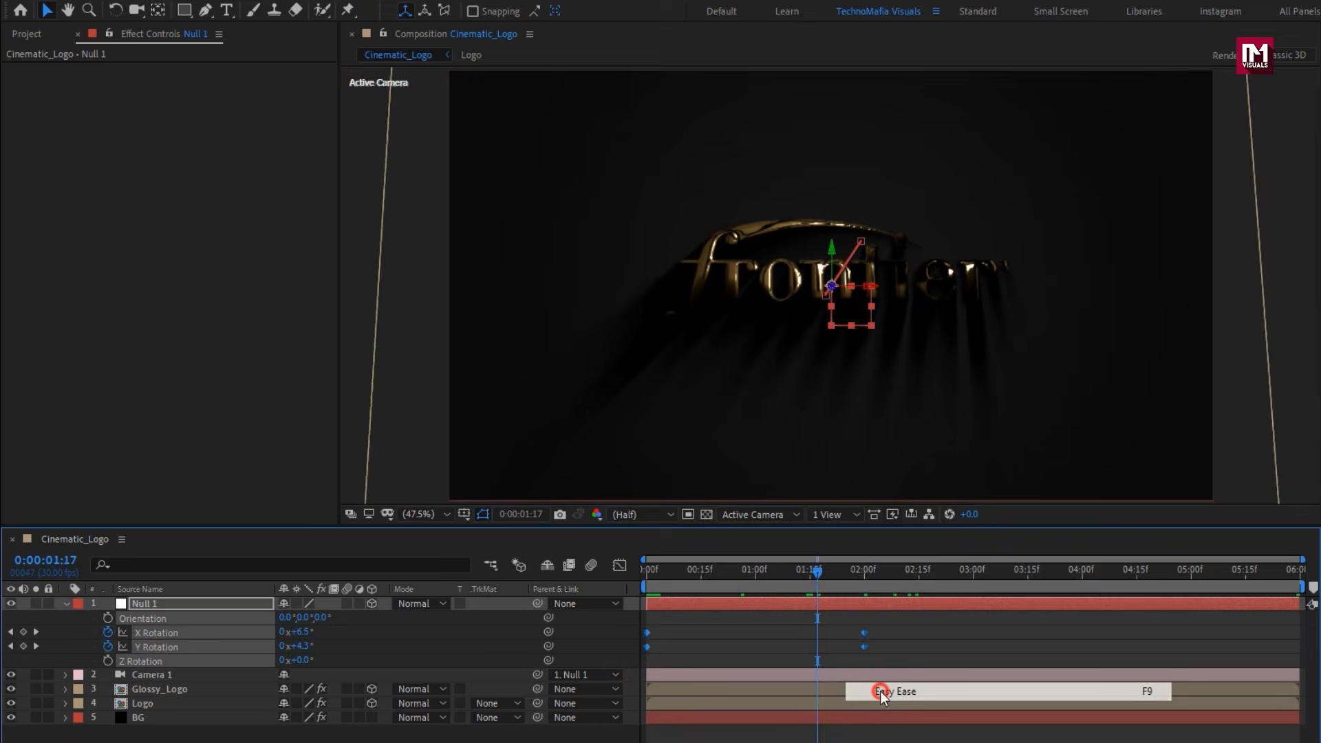
Step: Reshape the null's rotation speed graph so the move starts fast and eases out slowly toward the 2-second keyframes
click(620, 564)
click(824, 610)
drag(828, 616, 650, 627)
drag(699, 572, 745, 578)
click(619, 565)
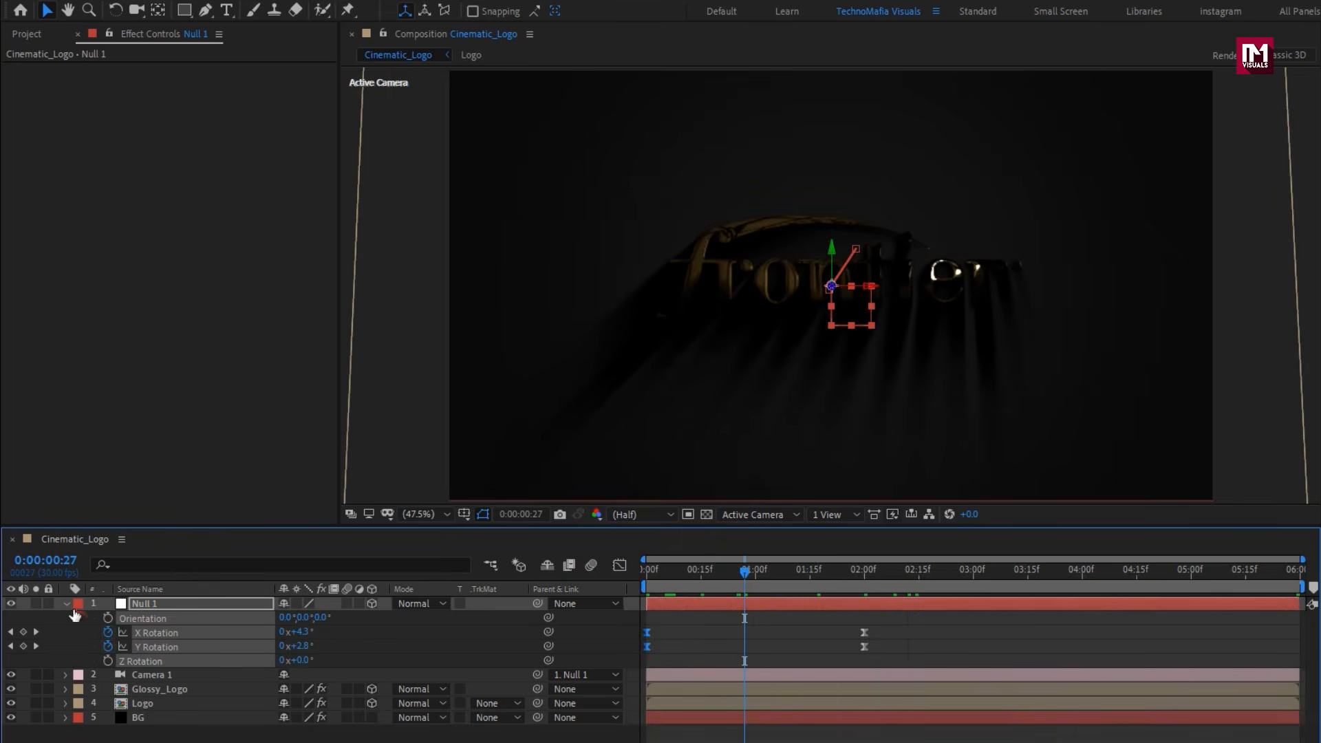
click(66, 603)
Step: Pull the end point of the BG layer's Gradient Ramp inward to about 1555.8, 877.9
click(170, 683)
click(144, 660)
click(968, 571)
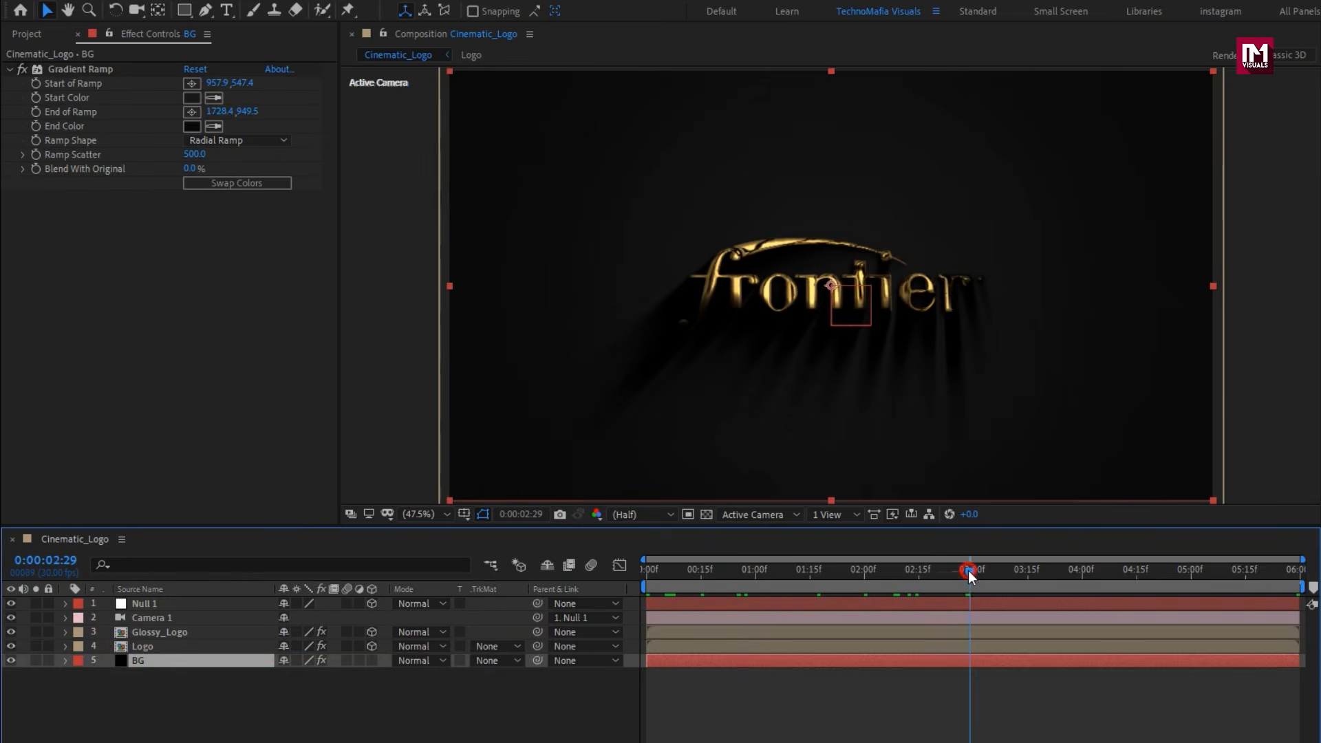
click(191, 97)
click(138, 449)
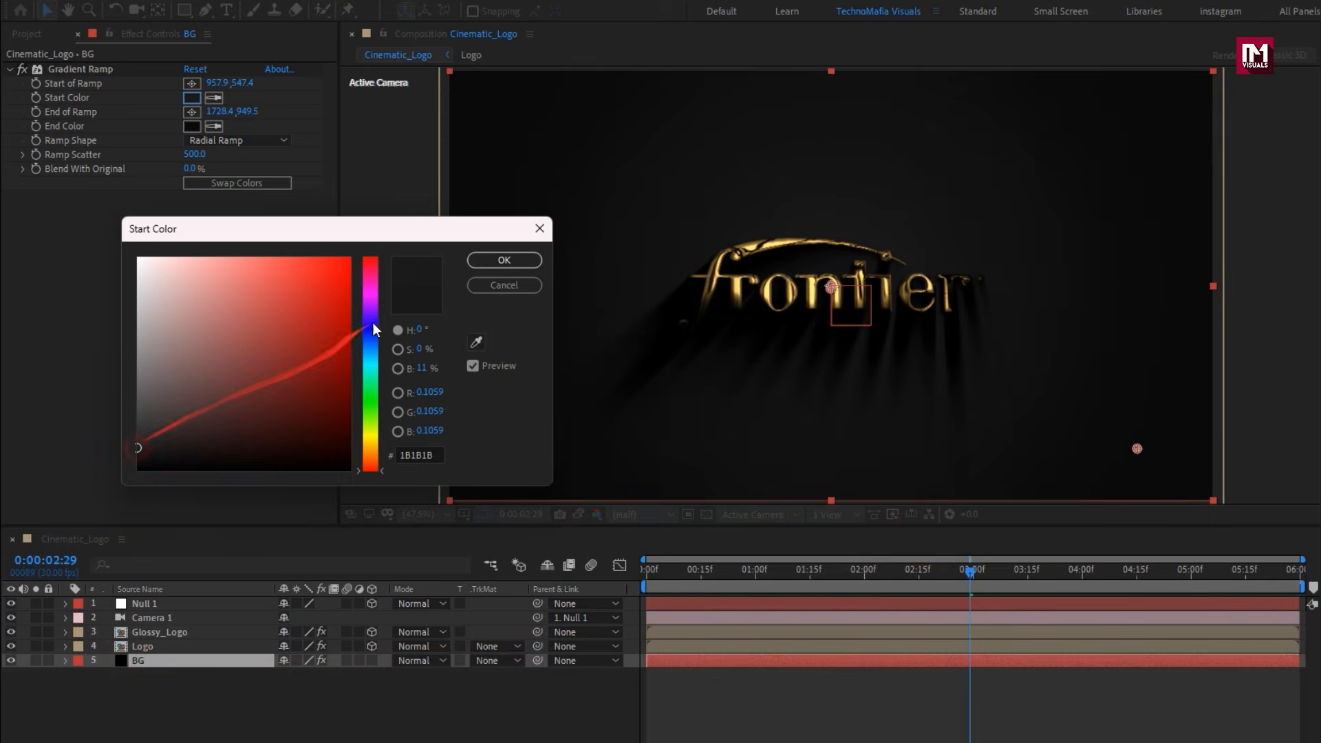
click(505, 260)
click(191, 126)
click(504, 260)
drag(1137, 447, 1067, 420)
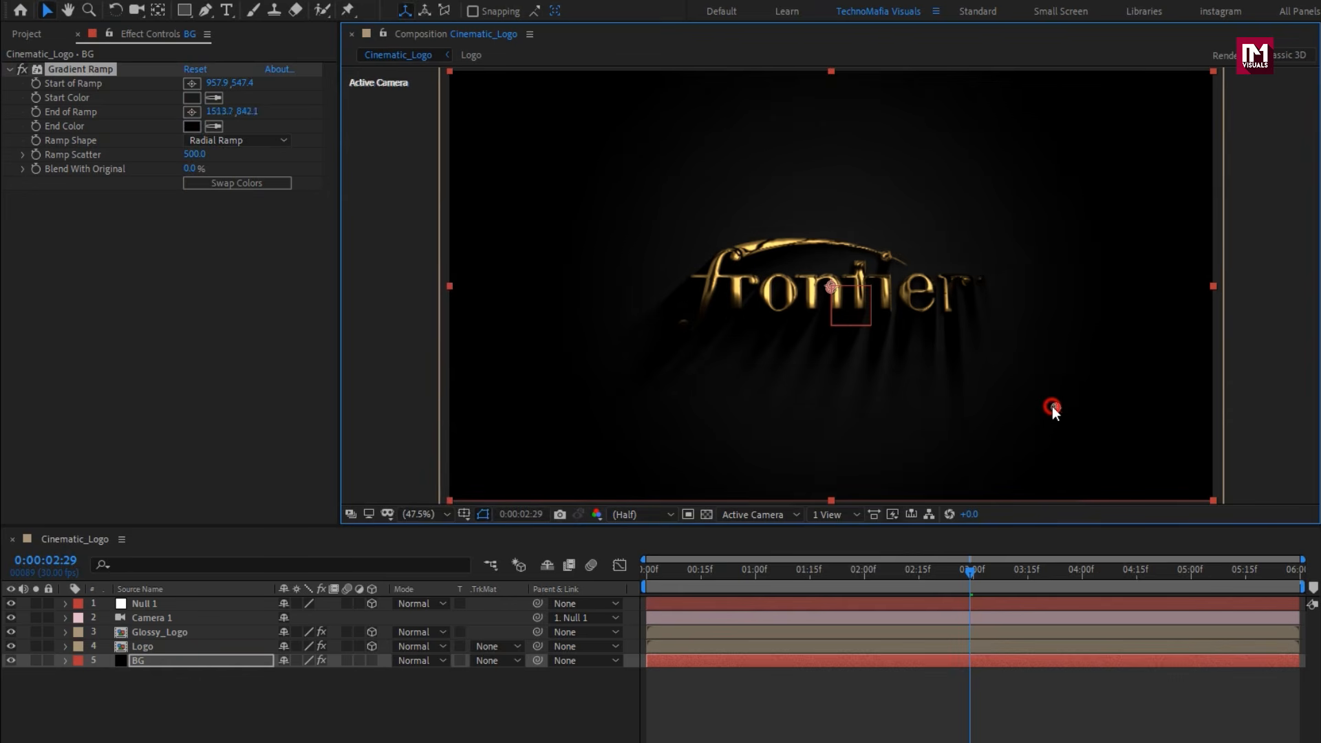
Step: Lighten the BG gradient's start color to dark grey 212121
click(191, 97)
drag(144, 451, 136, 442)
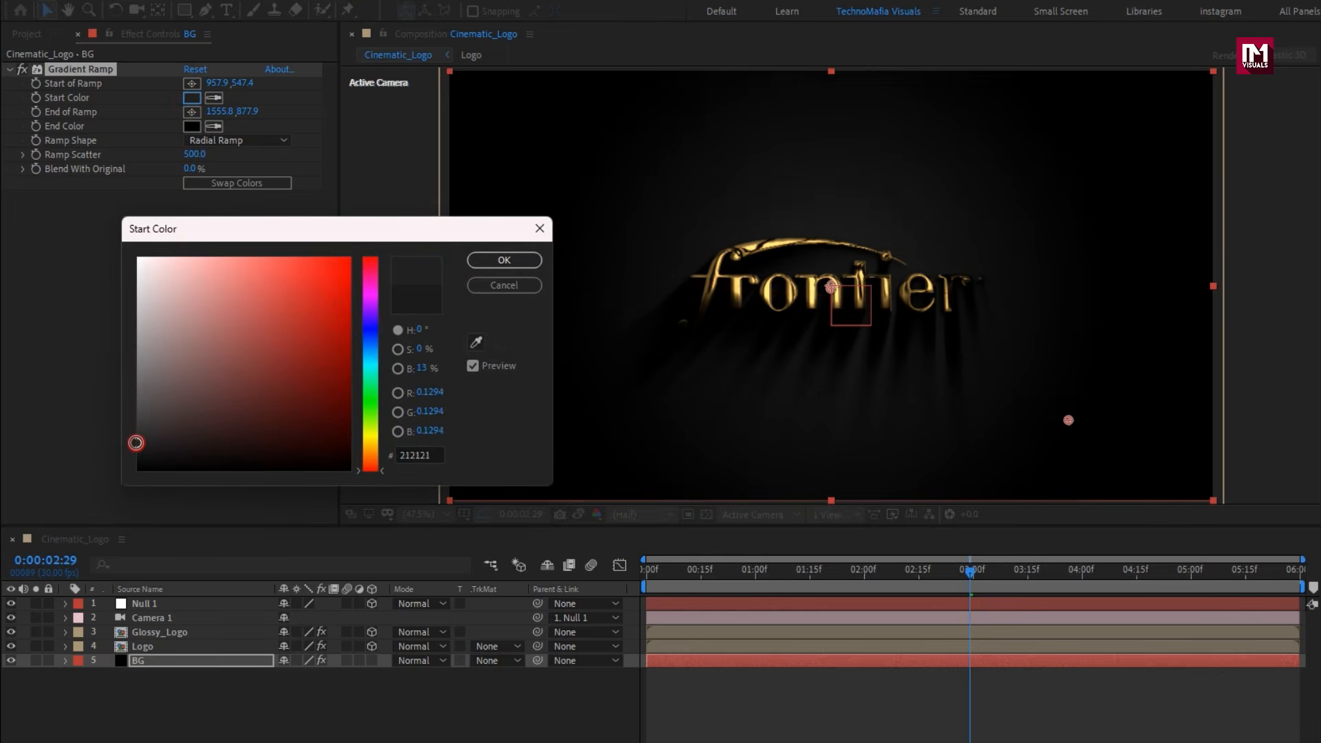
key(Return)
Step: Add an adjustment layer above all other layers and apply Camera Lens Blur to it
right_click(275, 703)
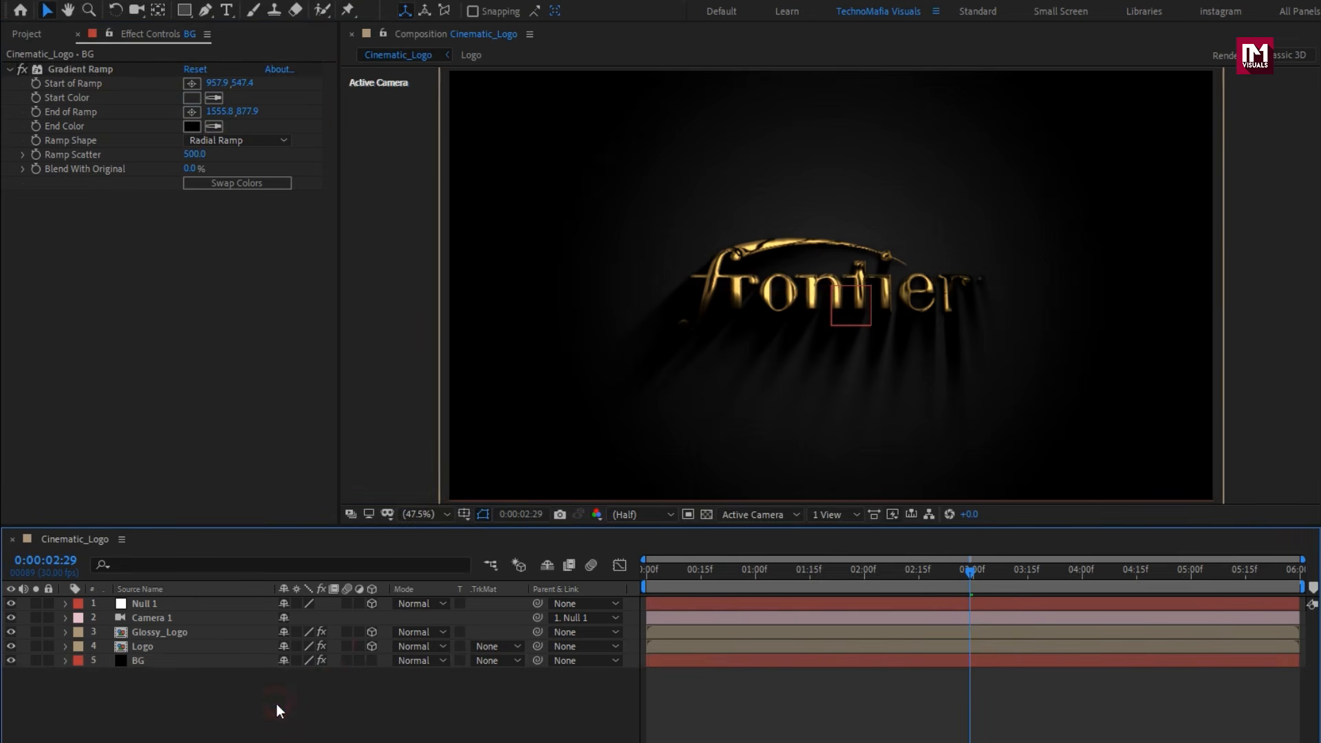
mouse_move(347, 516)
click(571, 649)
text(camer)
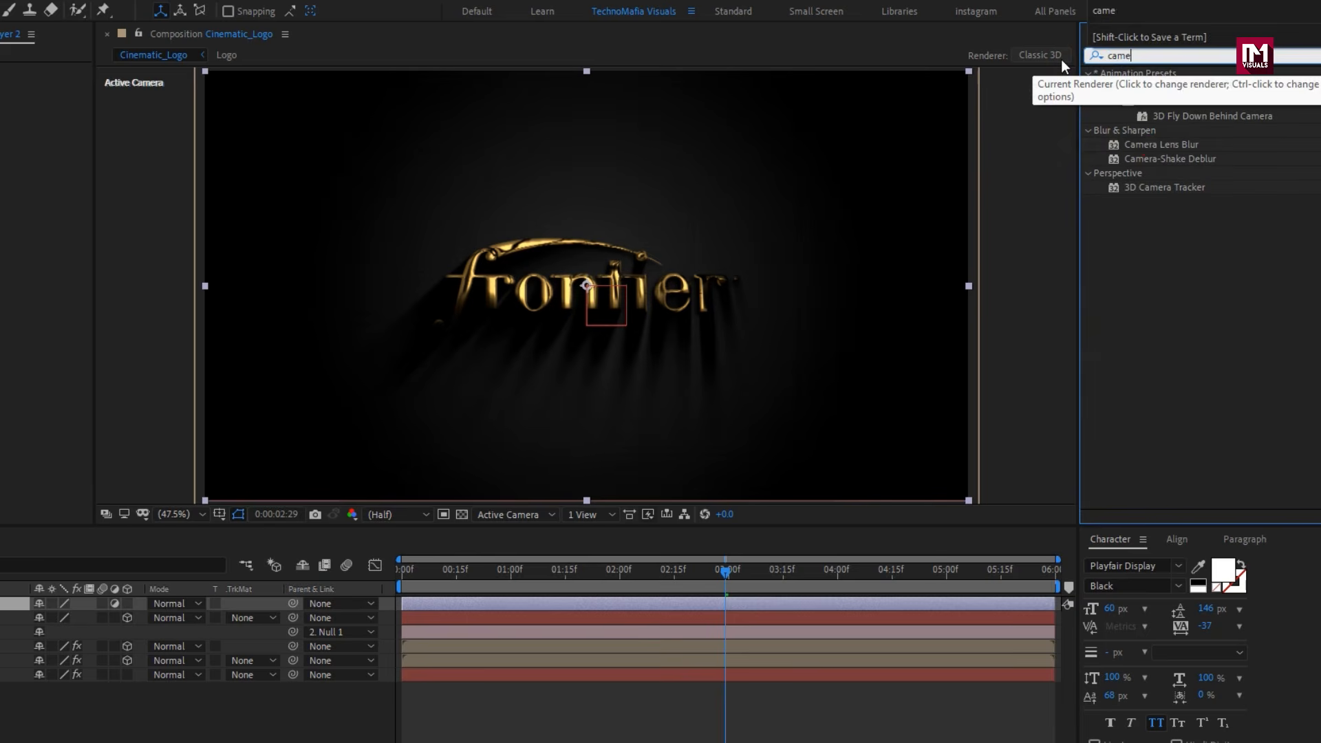
double_click(1148, 145)
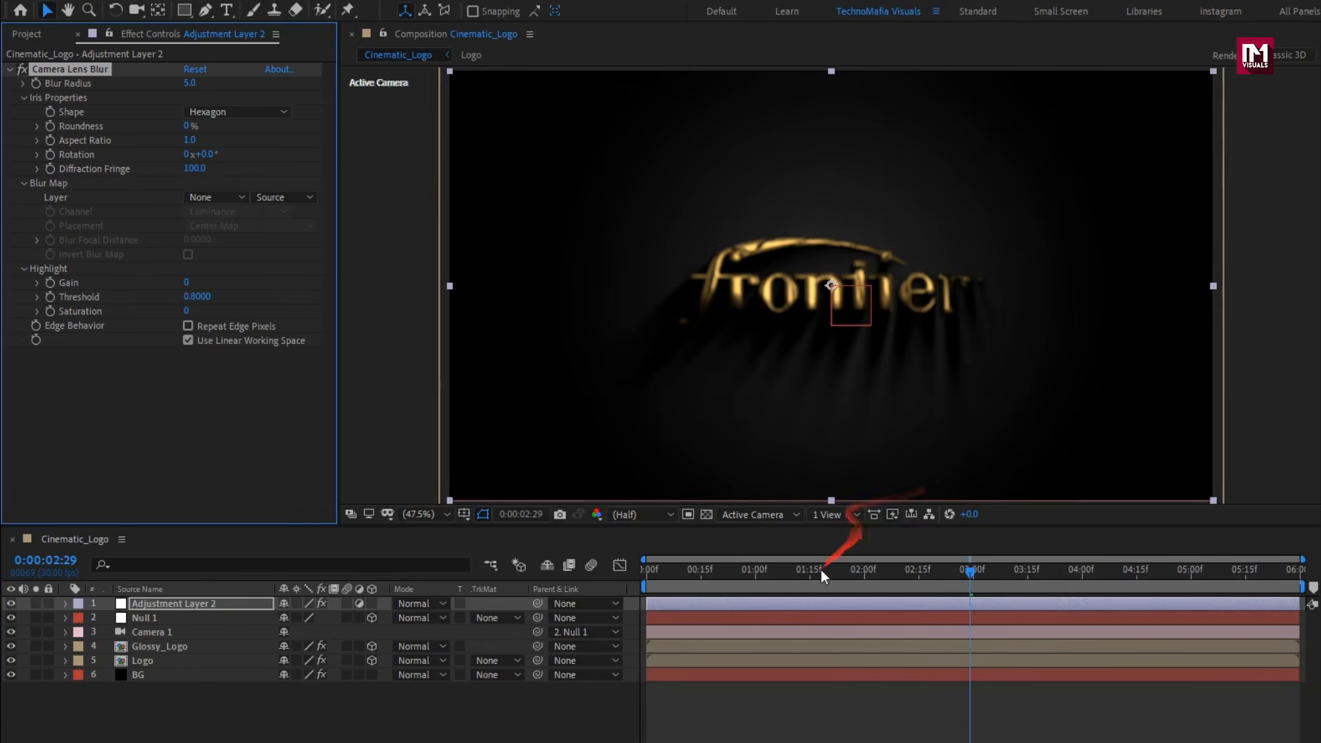
Step: Keyframe the Camera Lens Blur's Blur Radius at 0 at 2 seconds and 35 at the composition's start
click(613, 577)
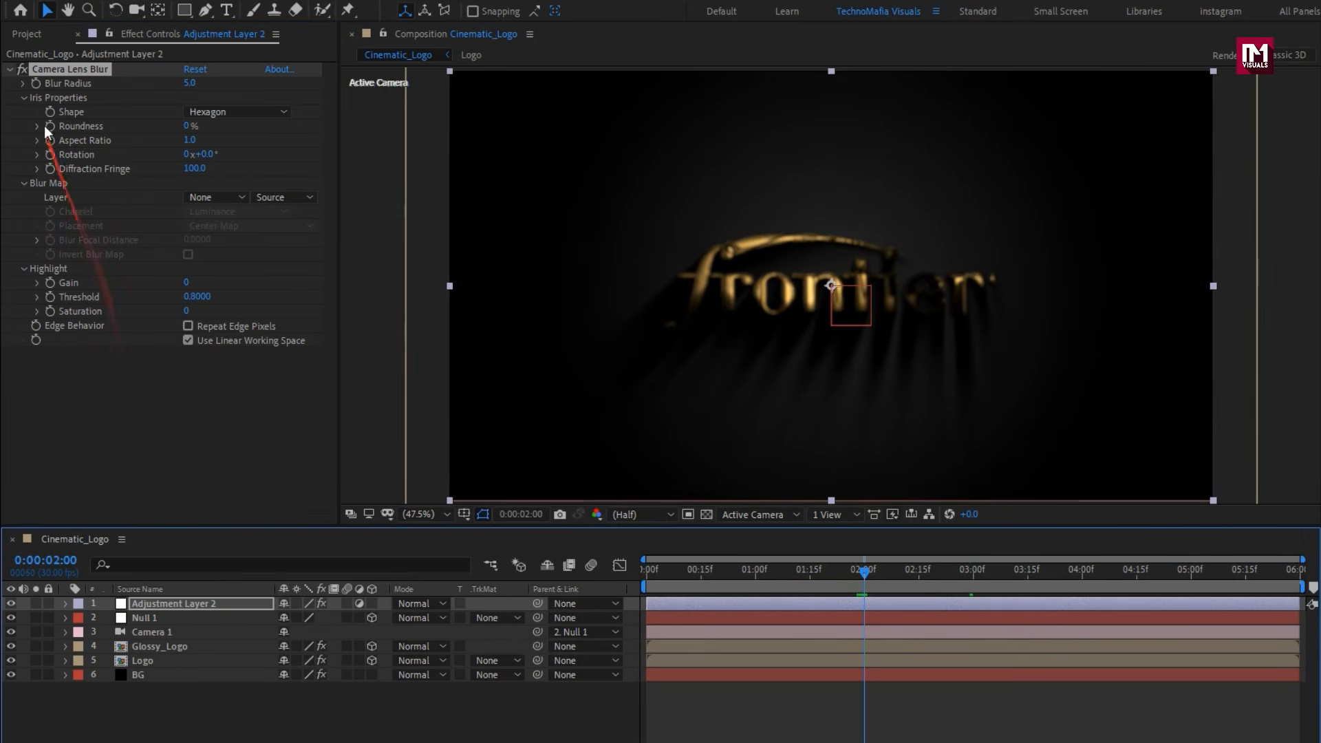
click(36, 83)
click(189, 82)
text(0)
key(Return)
key(Home)
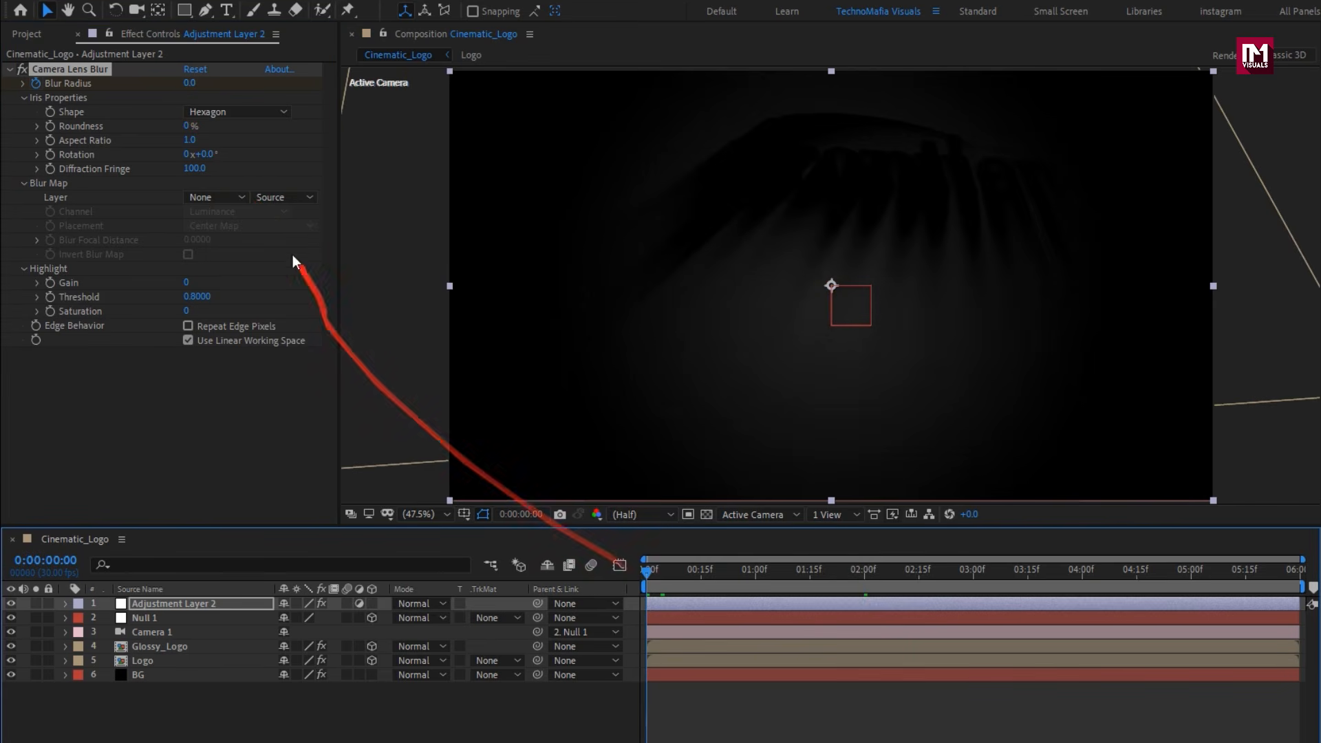
click(190, 83)
Step: Add a Blur Radius keyframe holding the value 0 at 4 seconds on the adjustment layer
drag(687, 569, 1085, 563)
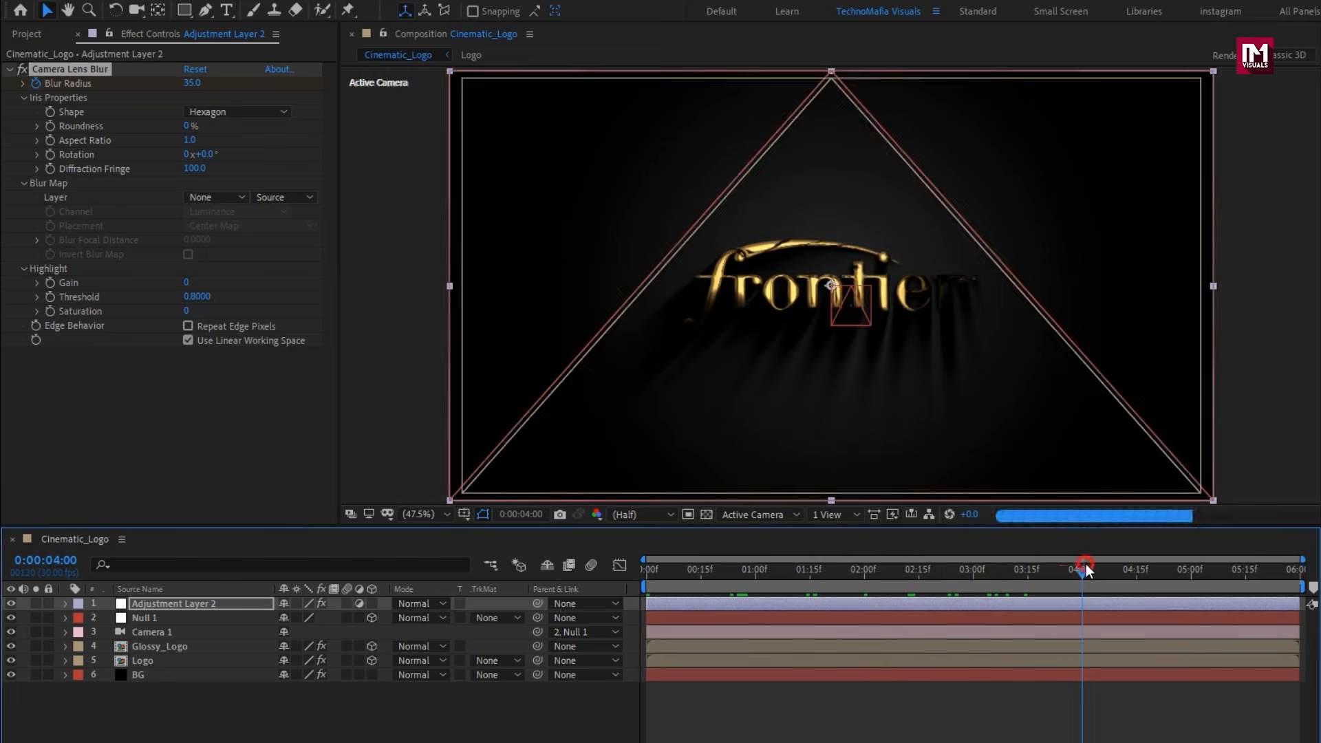
key(u)
click(228, 608)
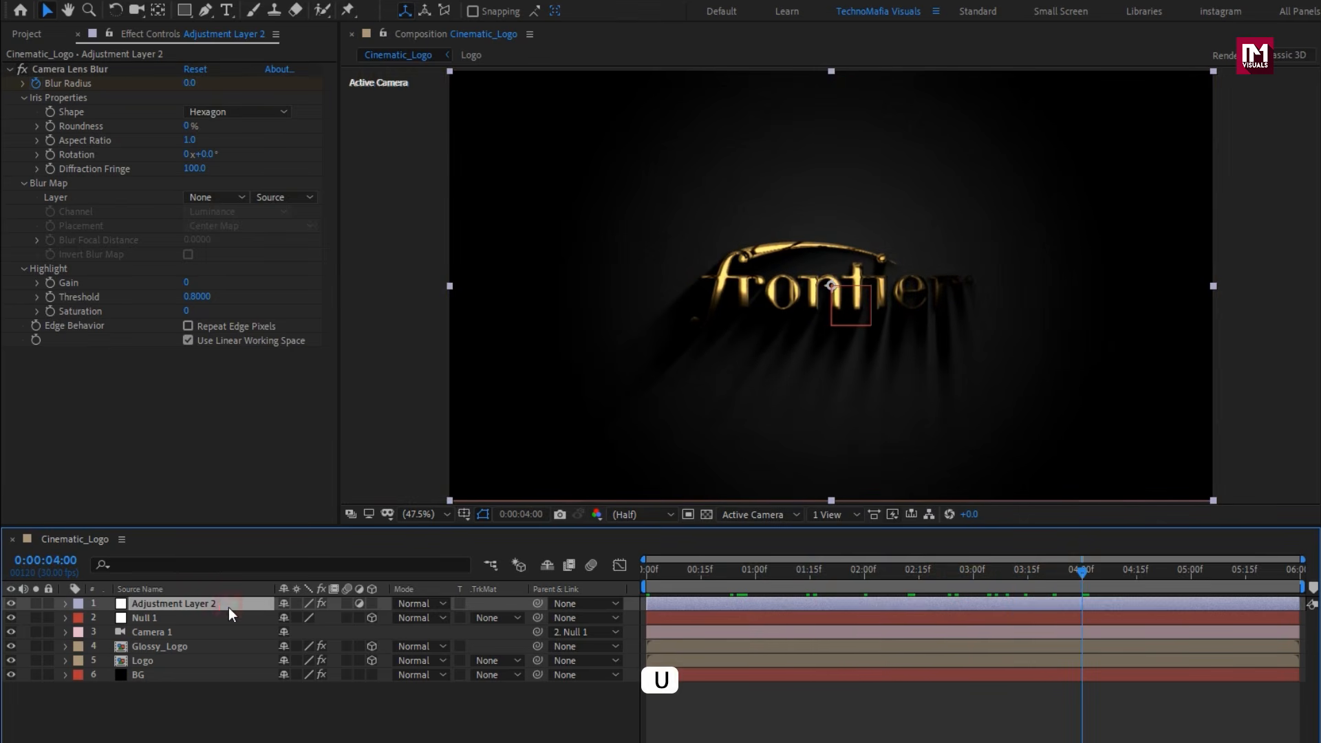
key(u)
click(22, 632)
Step: Set the Blur Radius to 25 at the composition's end and enable Repeat Edge Pixels for the lens blur
key(End)
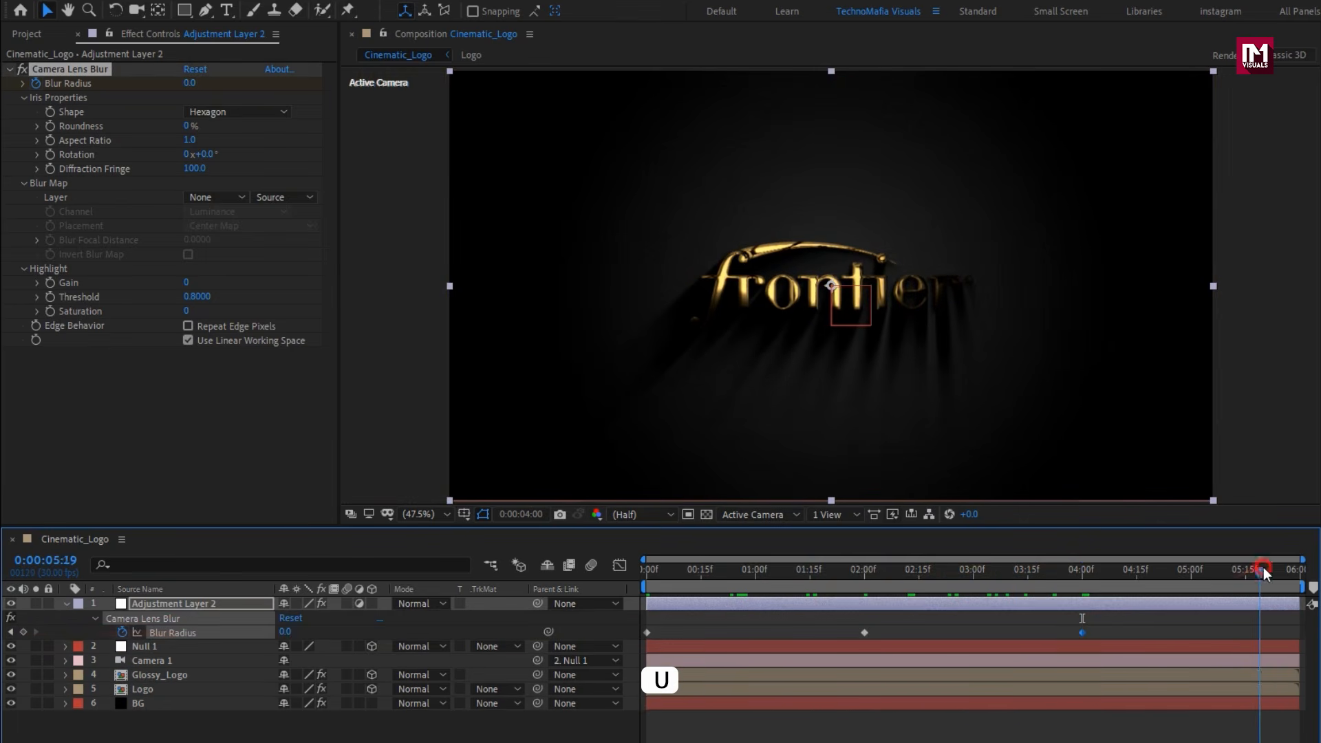
click(287, 633)
text(25)
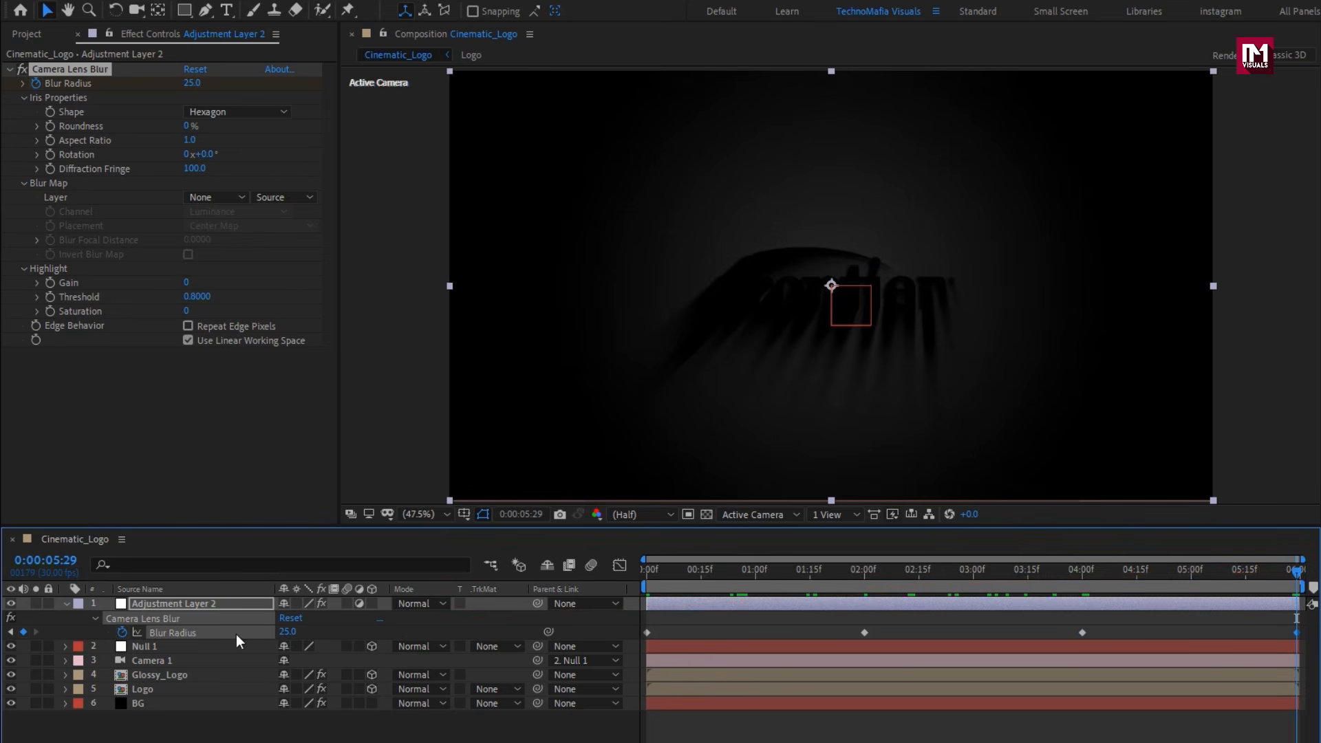
key(Return)
click(192, 326)
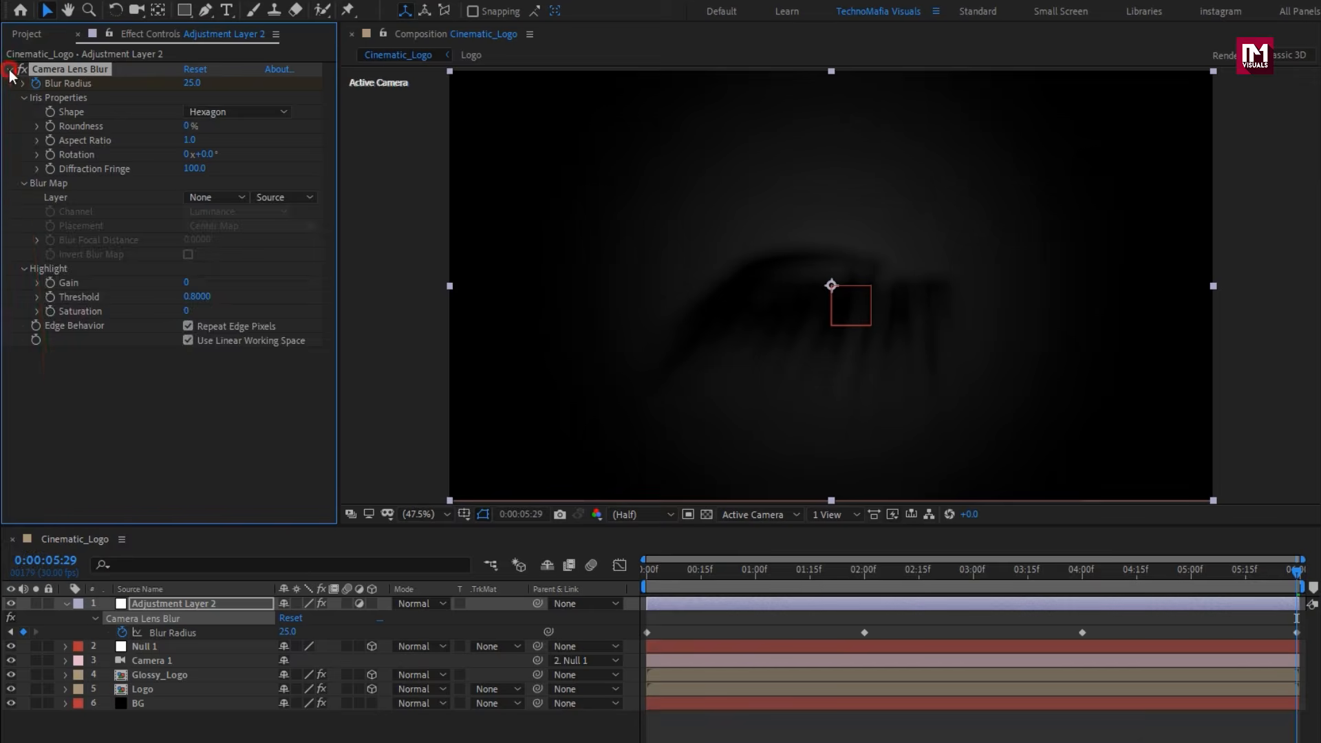
Step: Apply Curves to the adjustment layer and shape a gentle RGB S-curve with raised highlights and slightly lowered shadows
key(ctrl+5)
text(curves)
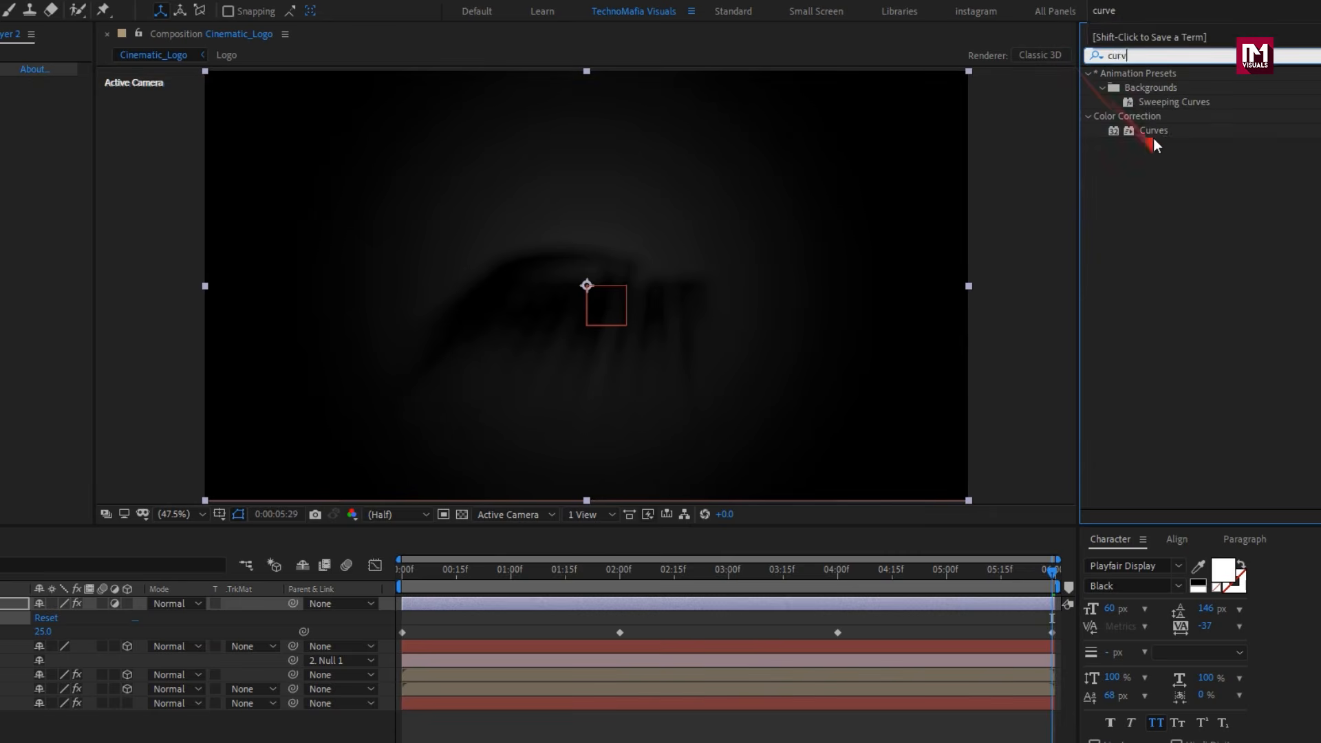
double_click(1138, 133)
click(670, 576)
drag(914, 576, 784, 572)
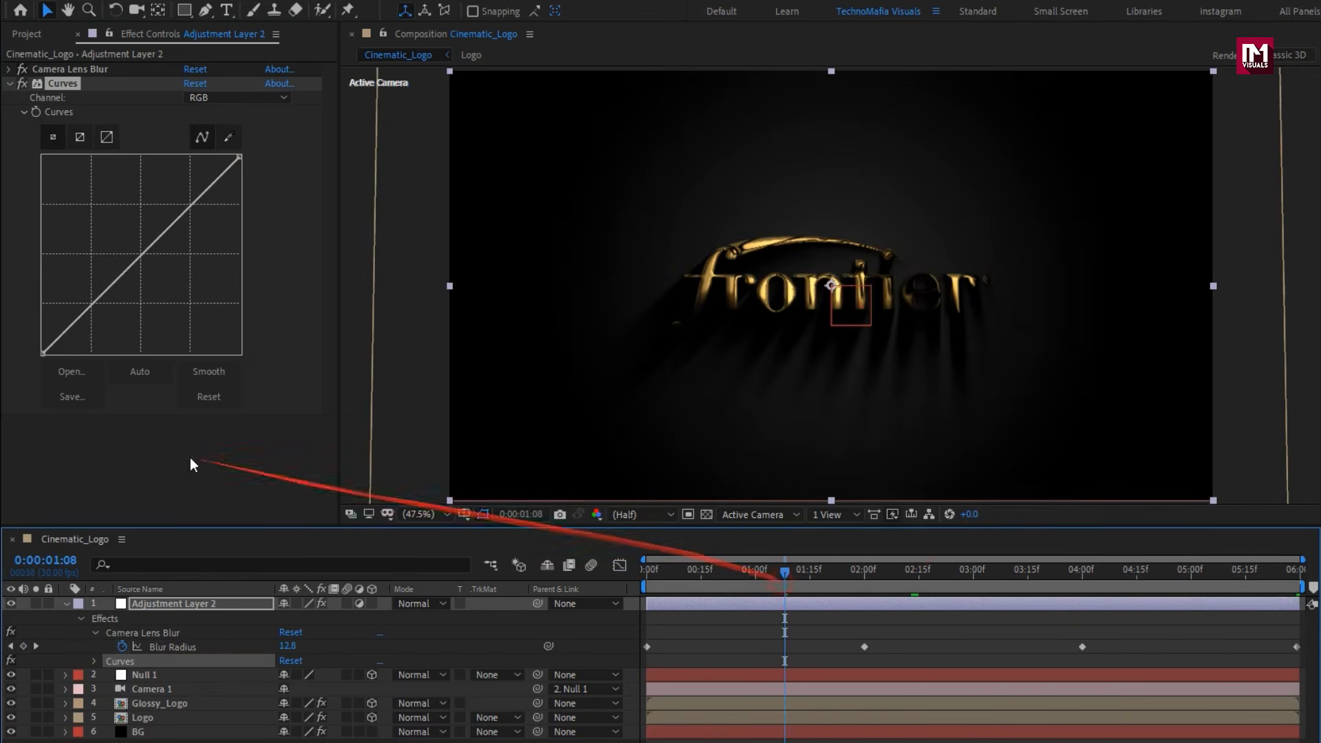
drag(183, 214, 174, 201)
click(83, 312)
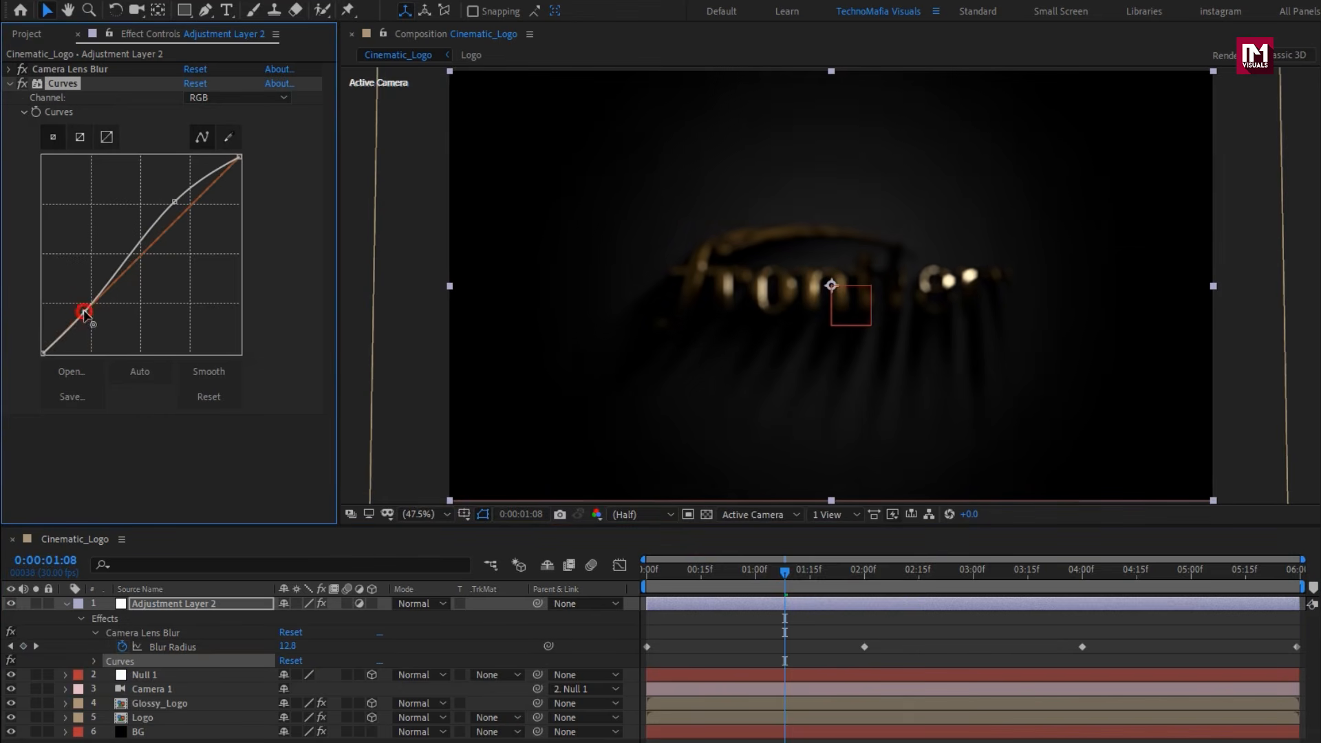
drag(84, 314, 85, 317)
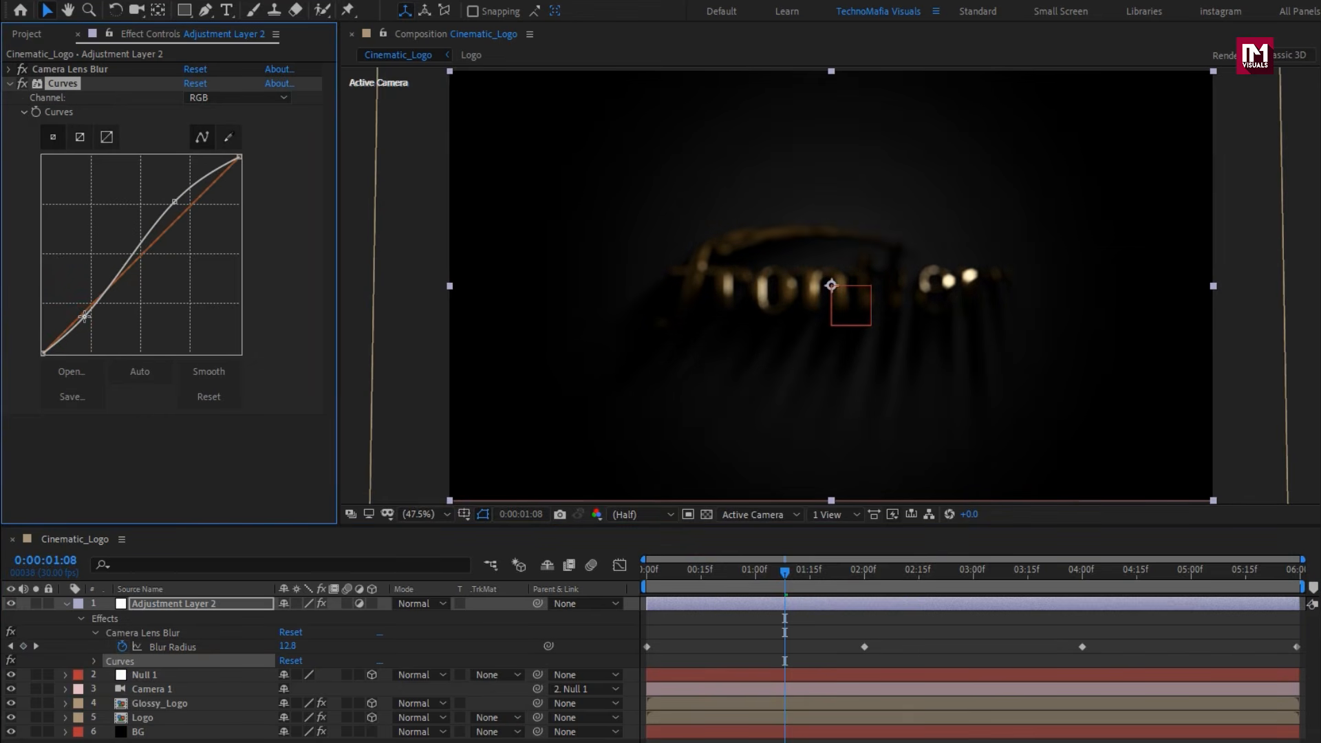
Step: Apply Sharpen to the adjustment layer with a Sharpen Amount of 8
text(shar)
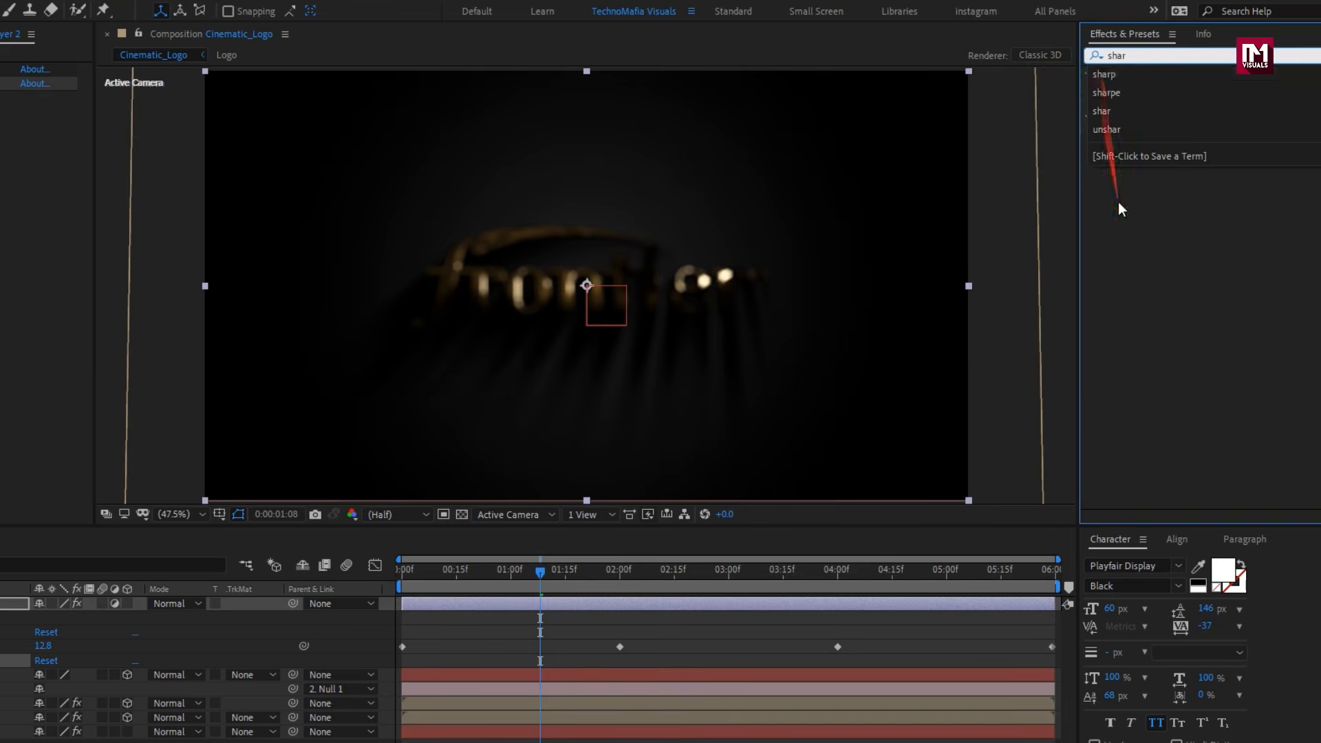
click(1119, 208)
double_click(1135, 88)
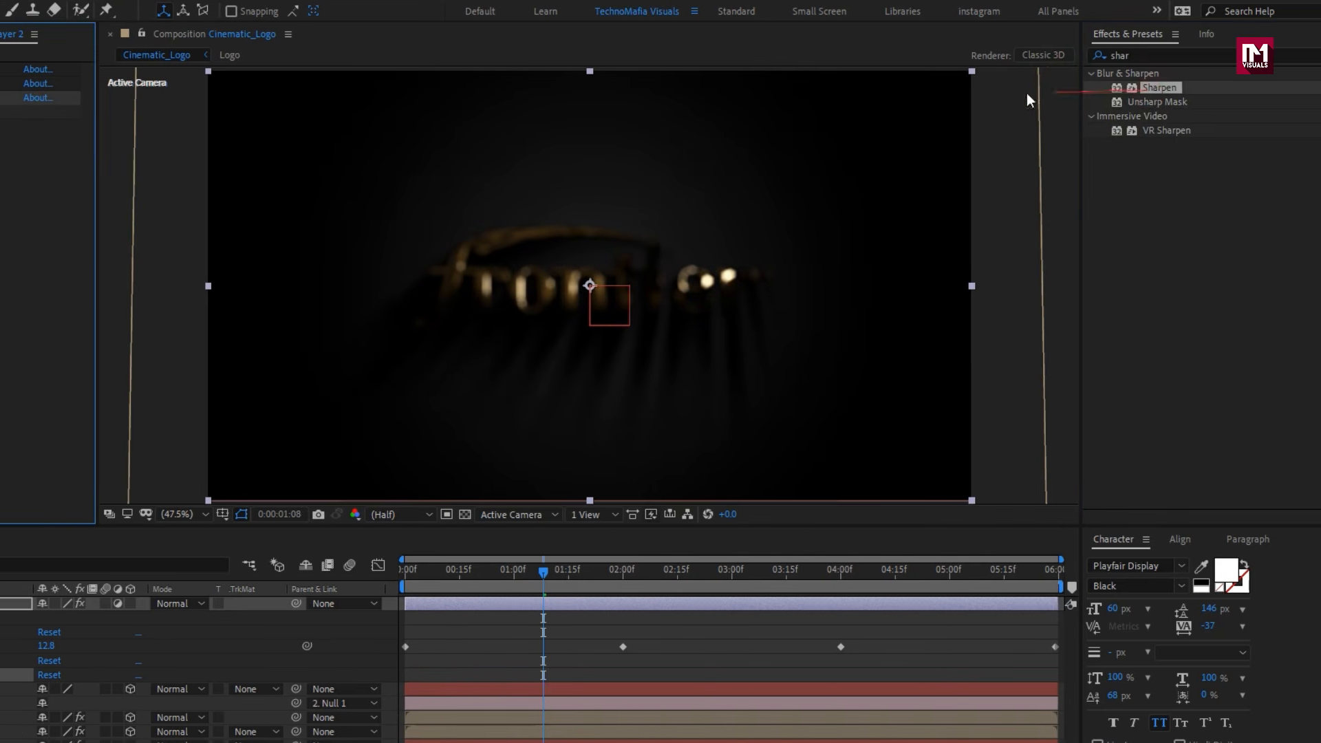
drag(183, 109, 185, 110)
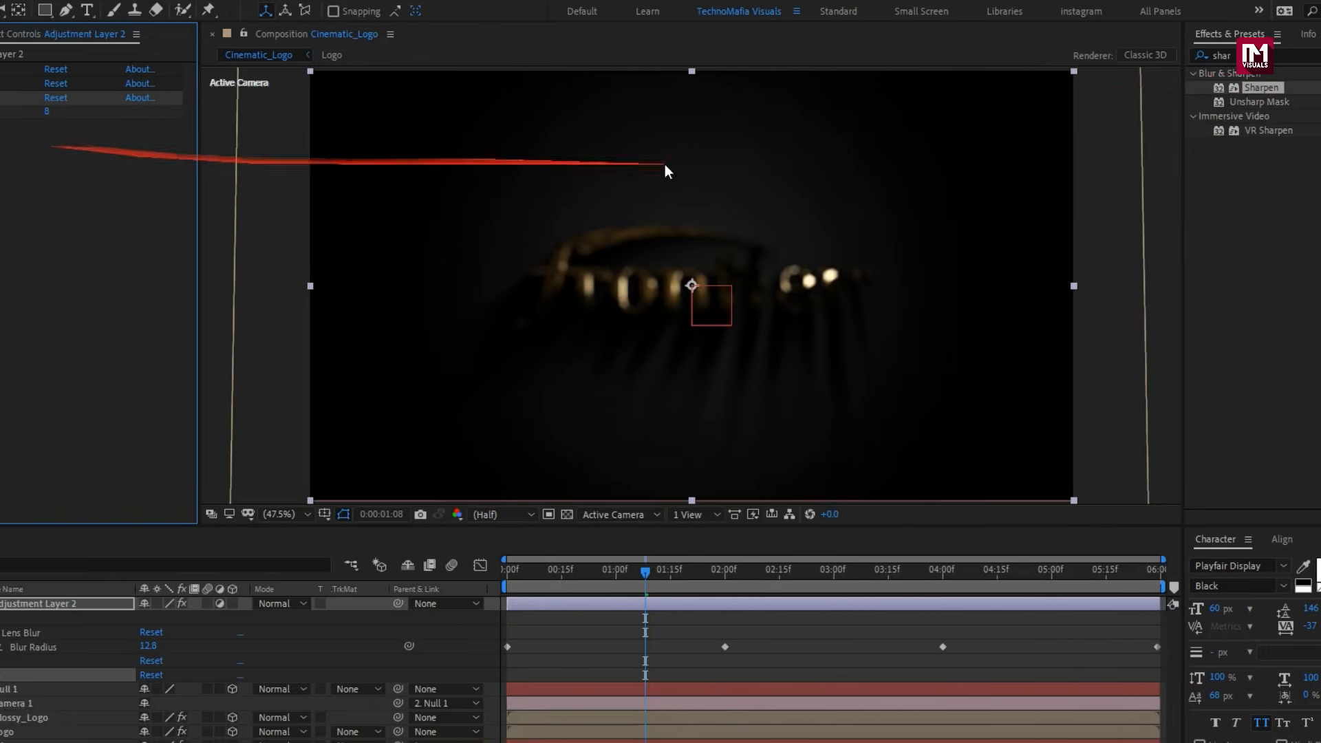
Step: Apply the Noise effect to the adjustment layer with a 5% amount
click(1117, 55)
text(noise)
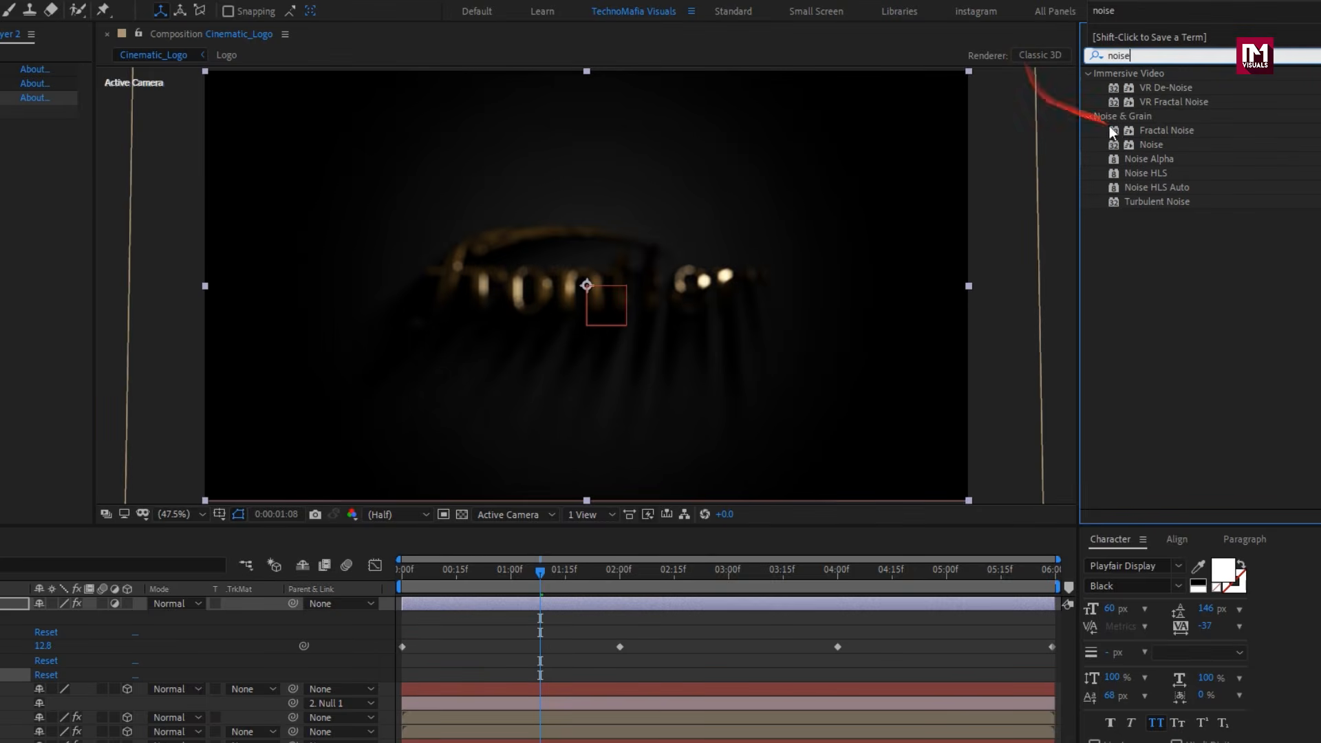
drag(1151, 144, 150, 226)
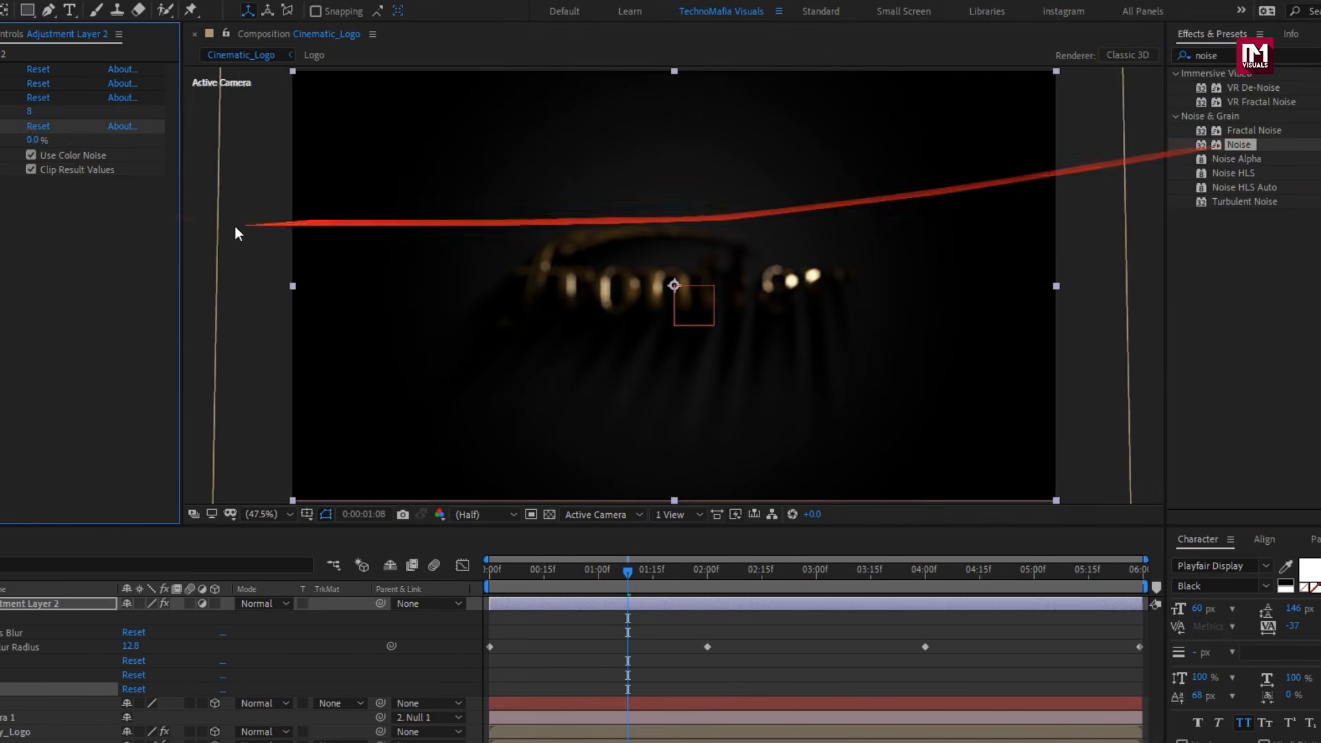
text(5)
key(Return)
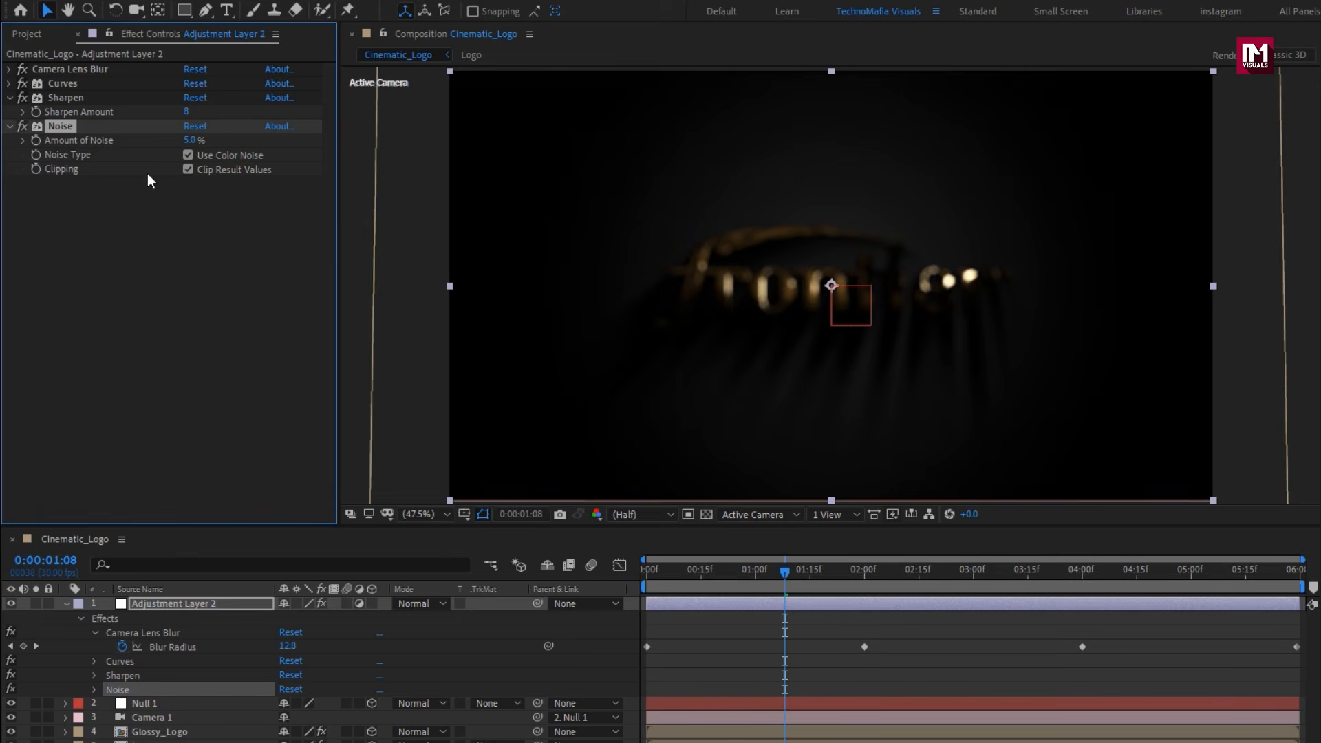
click(66, 603)
Step: Create a black 1920 × 1080 solid named Dark above all the other layers
click(225, 678)
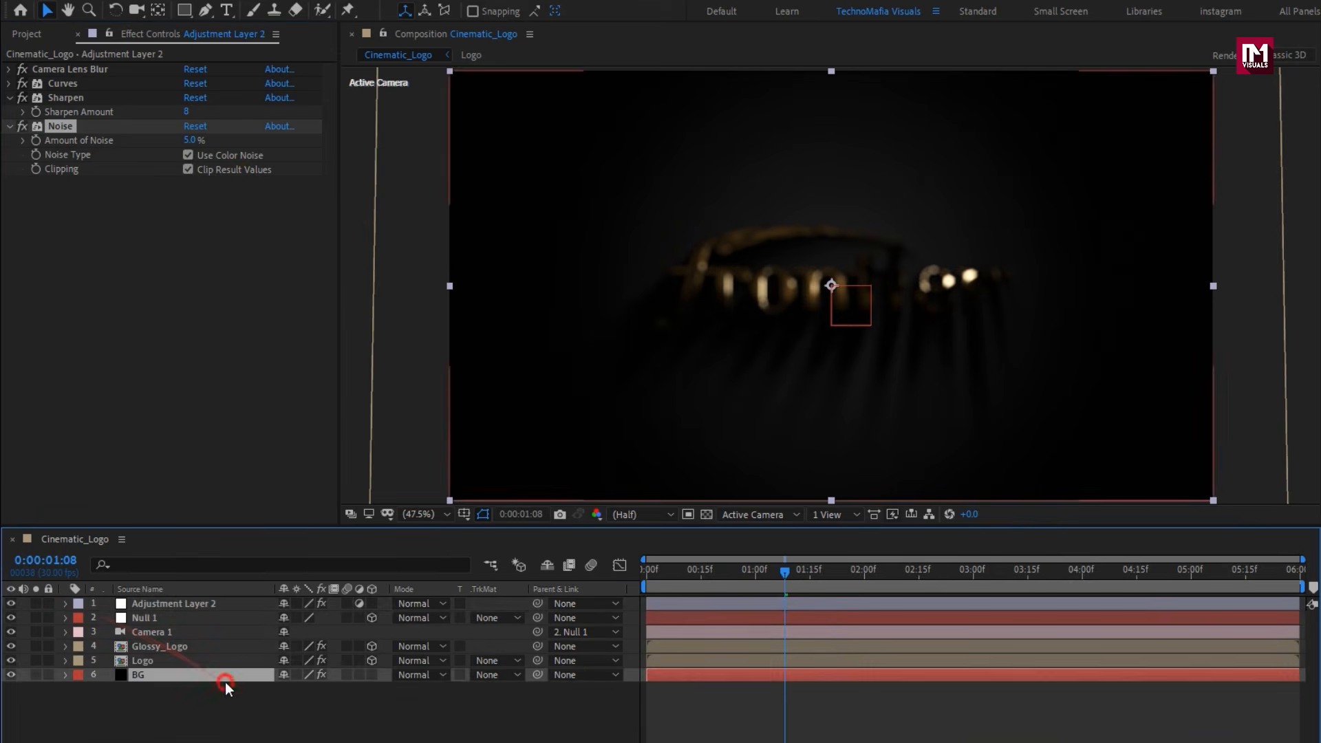
right_click(237, 699)
mouse_move(422, 509)
click(525, 548)
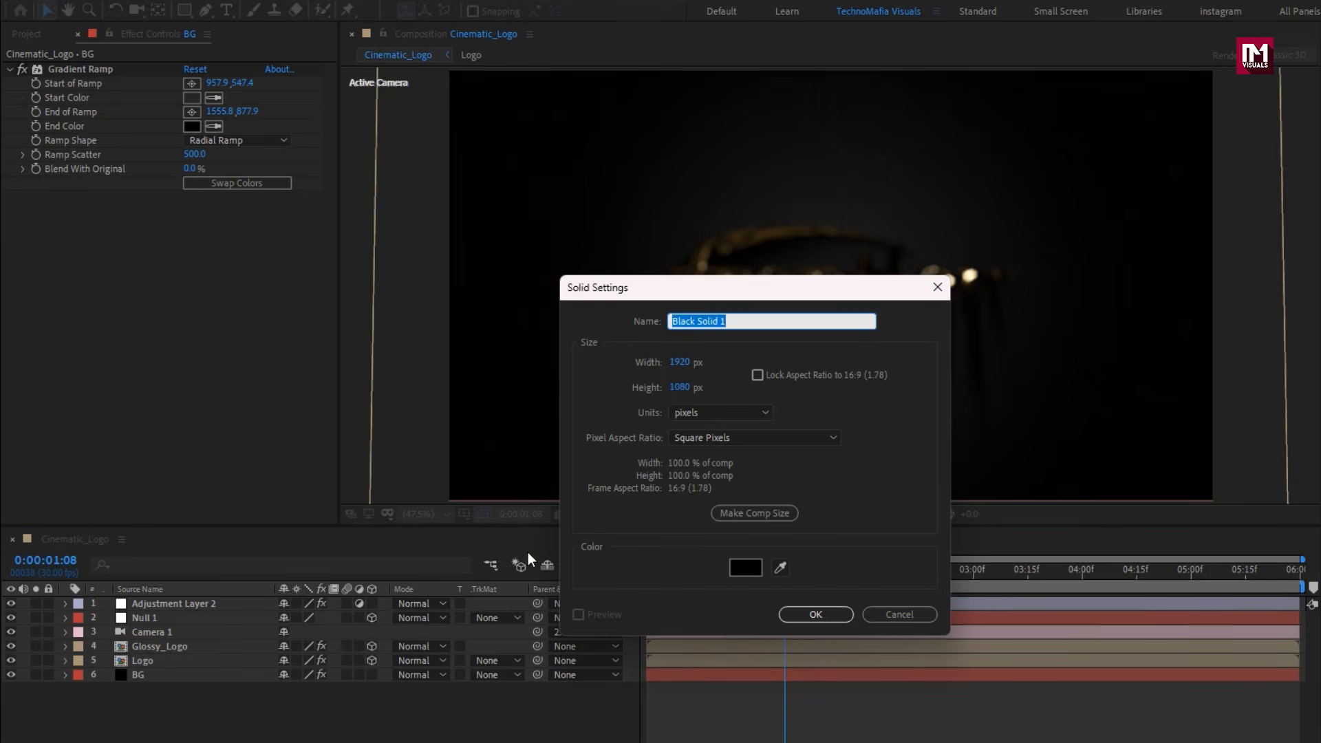
click(815, 614)
Step: Keyframe the Dark solid's opacity at 100% on the first and last frames and 0% at 1:15 and 4:15
key(t)
drag(667, 571, 646, 572)
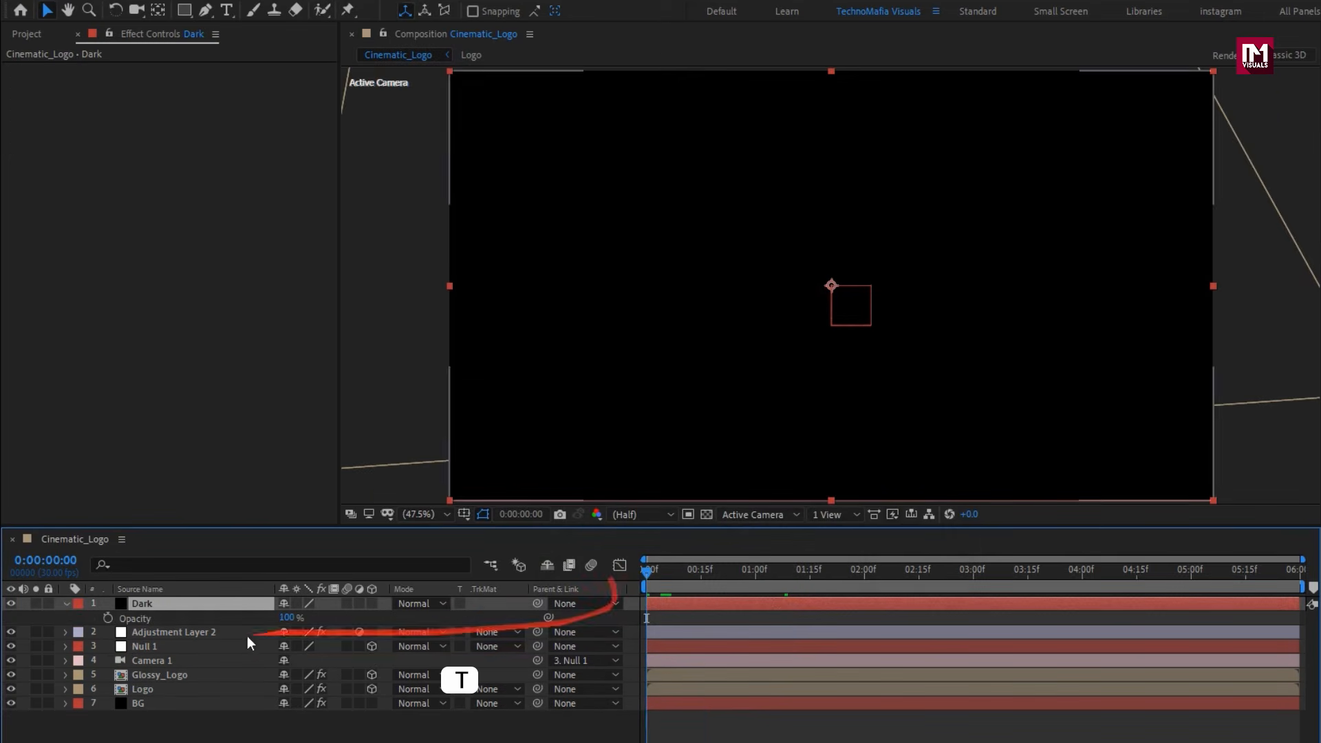
click(108, 617)
drag(1013, 572, 1299, 574)
click(23, 618)
drag(1194, 574, 1138, 580)
drag(293, 619, 233, 620)
click(810, 575)
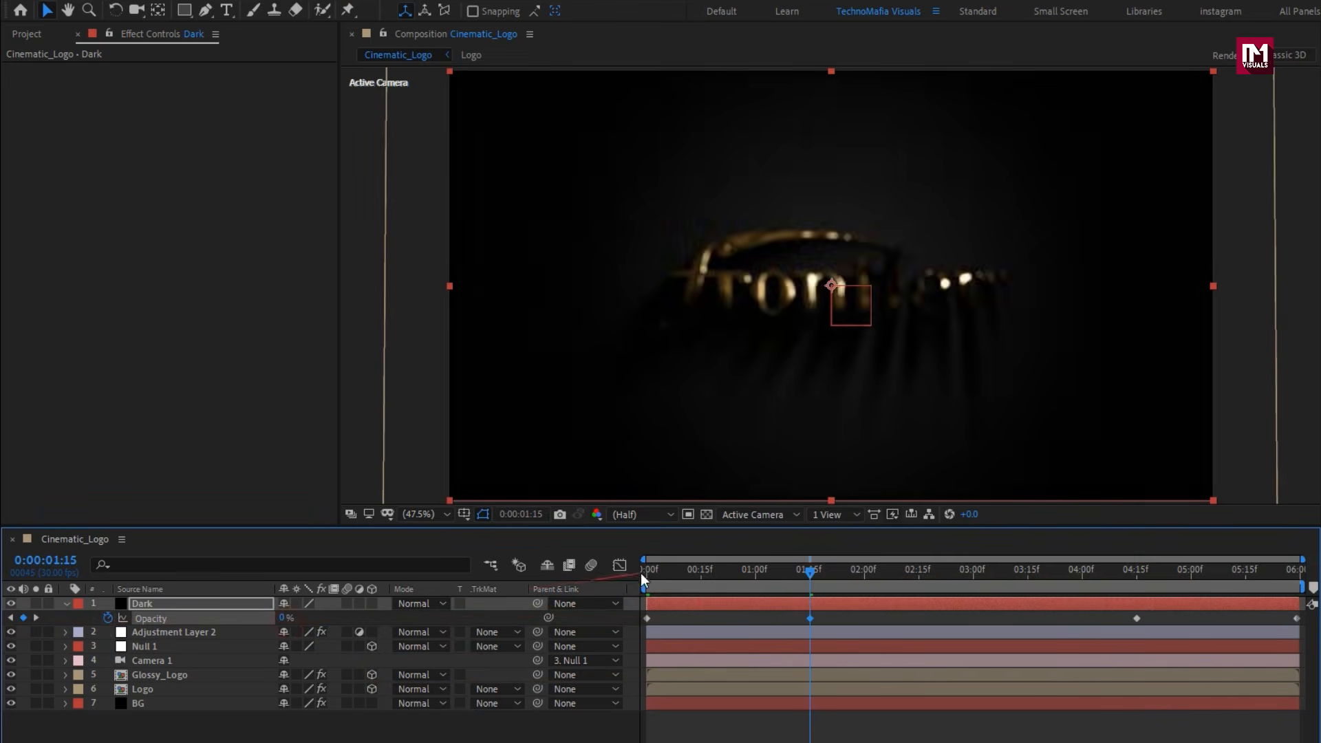
click(711, 572)
drag(711, 572, 664, 573)
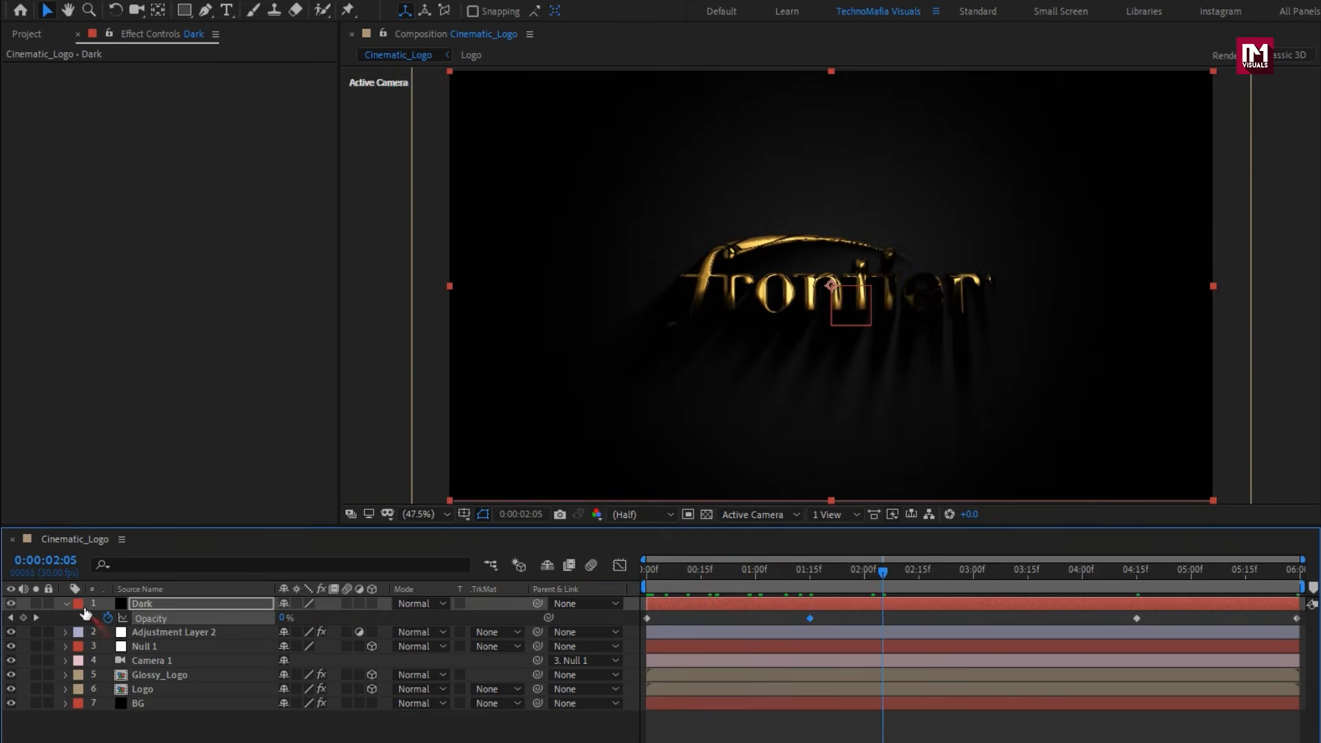
click(66, 603)
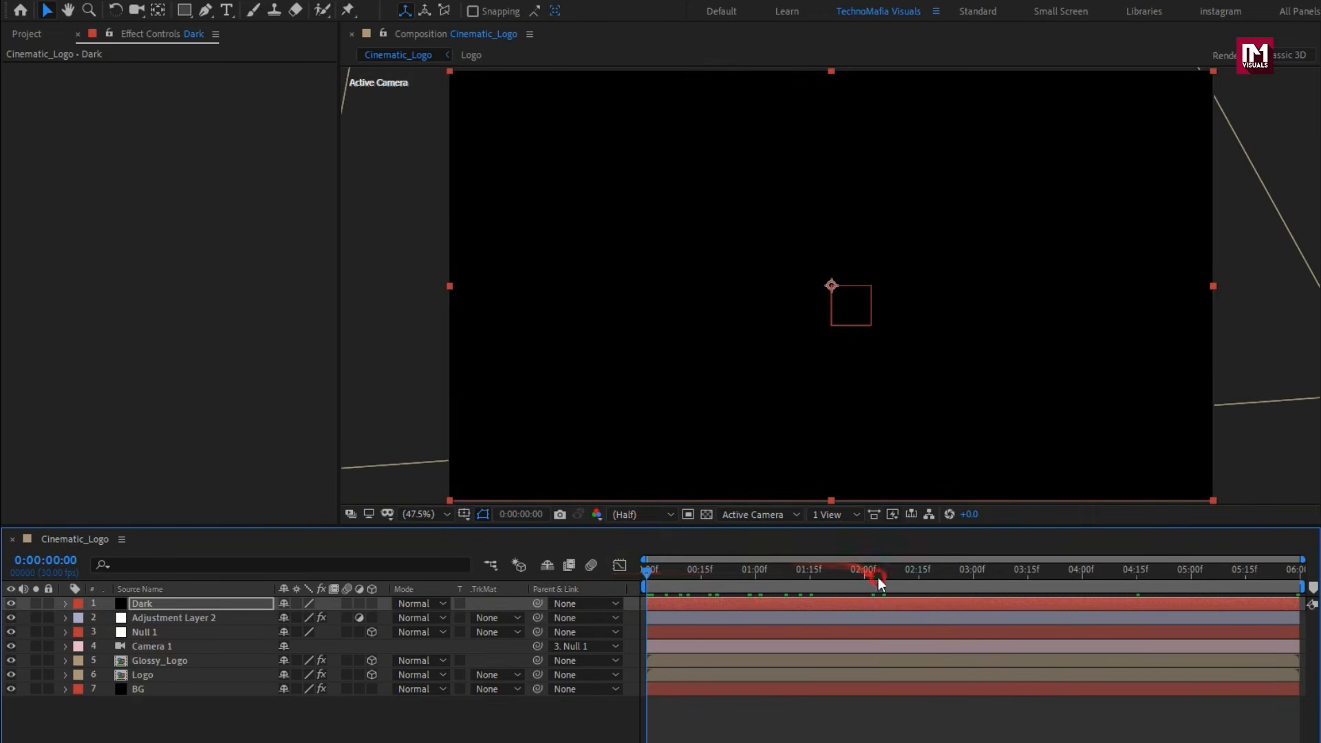
Step: Add a white point light with 100% intensity and no falloff, and place it below Adjustment Layer 2 in the layer stack
click(953, 571)
right_click(354, 709)
mouse_move(413, 523)
click(612, 584)
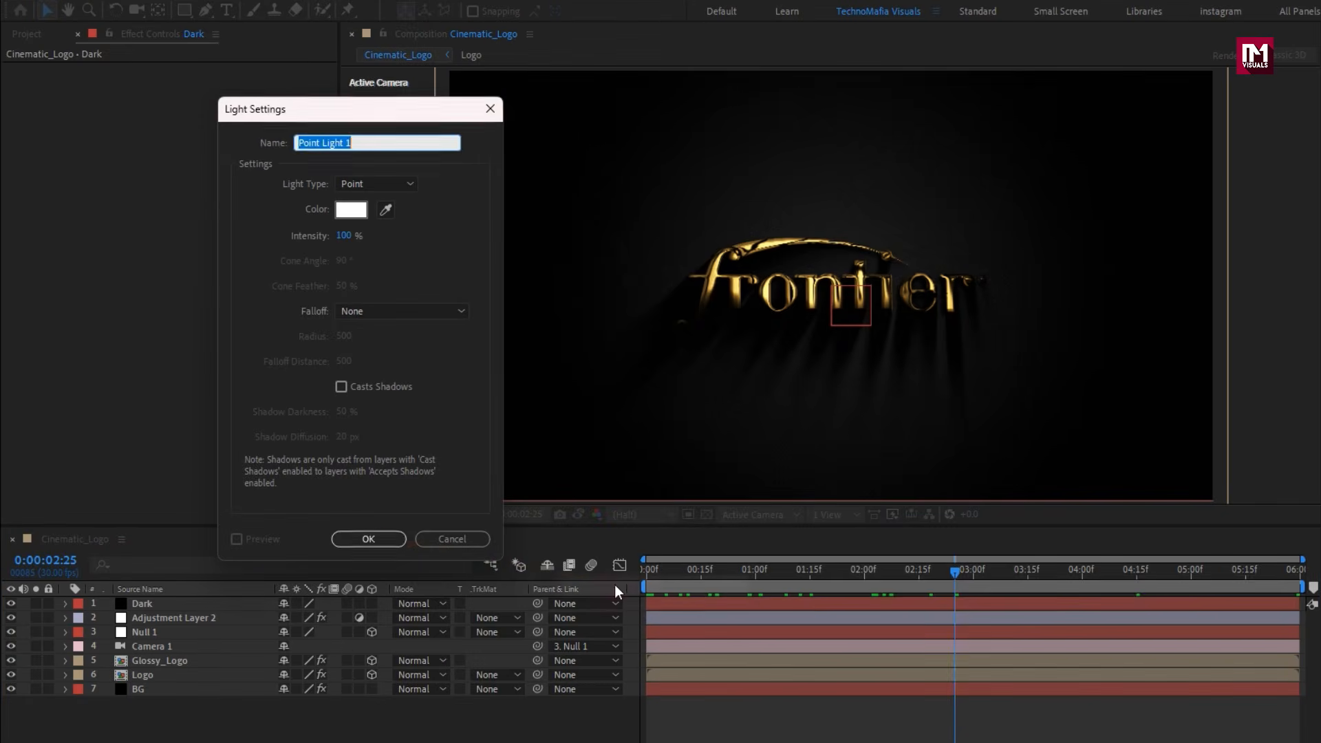
click(374, 539)
drag(172, 604, 172, 643)
Step: Position the point light at X 1008 and Y 505, adjust its depth, and keyframe its position at 3:00
key(p)
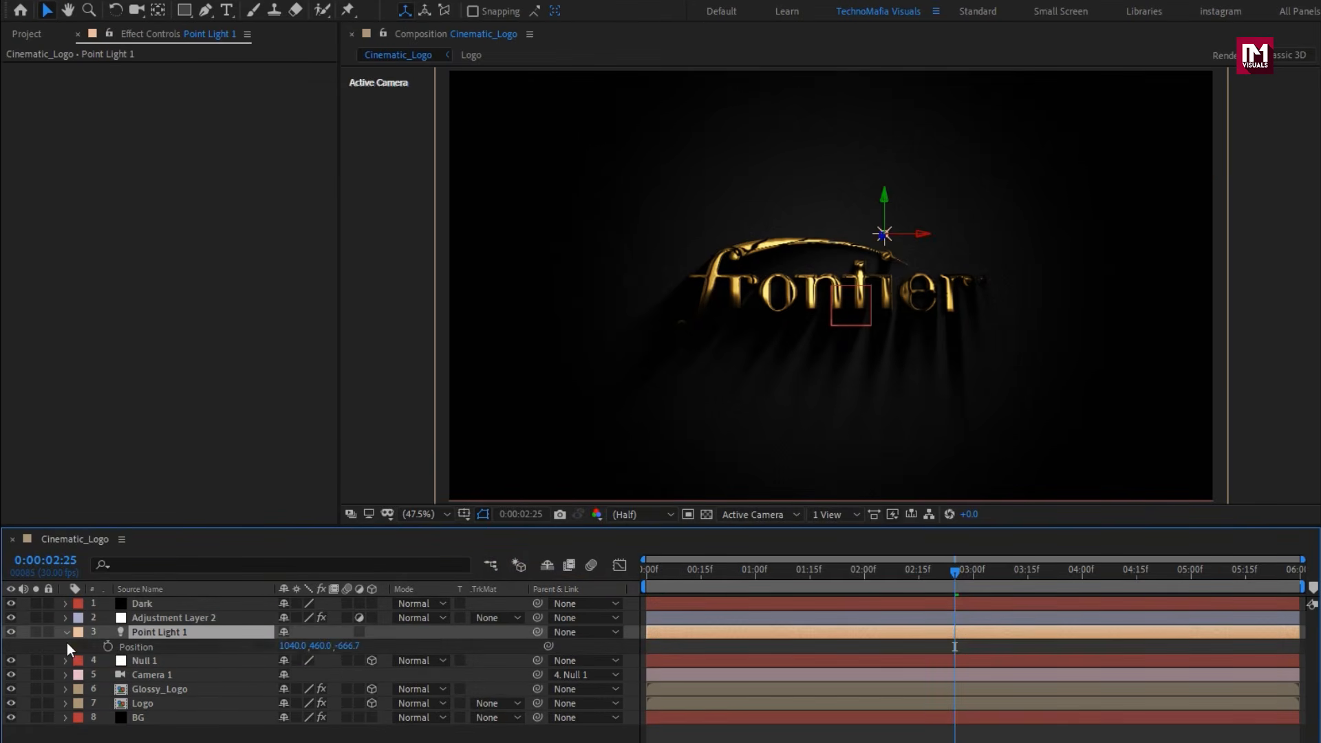
drag(348, 645, 71, 650)
drag(331, 645, 190, 648)
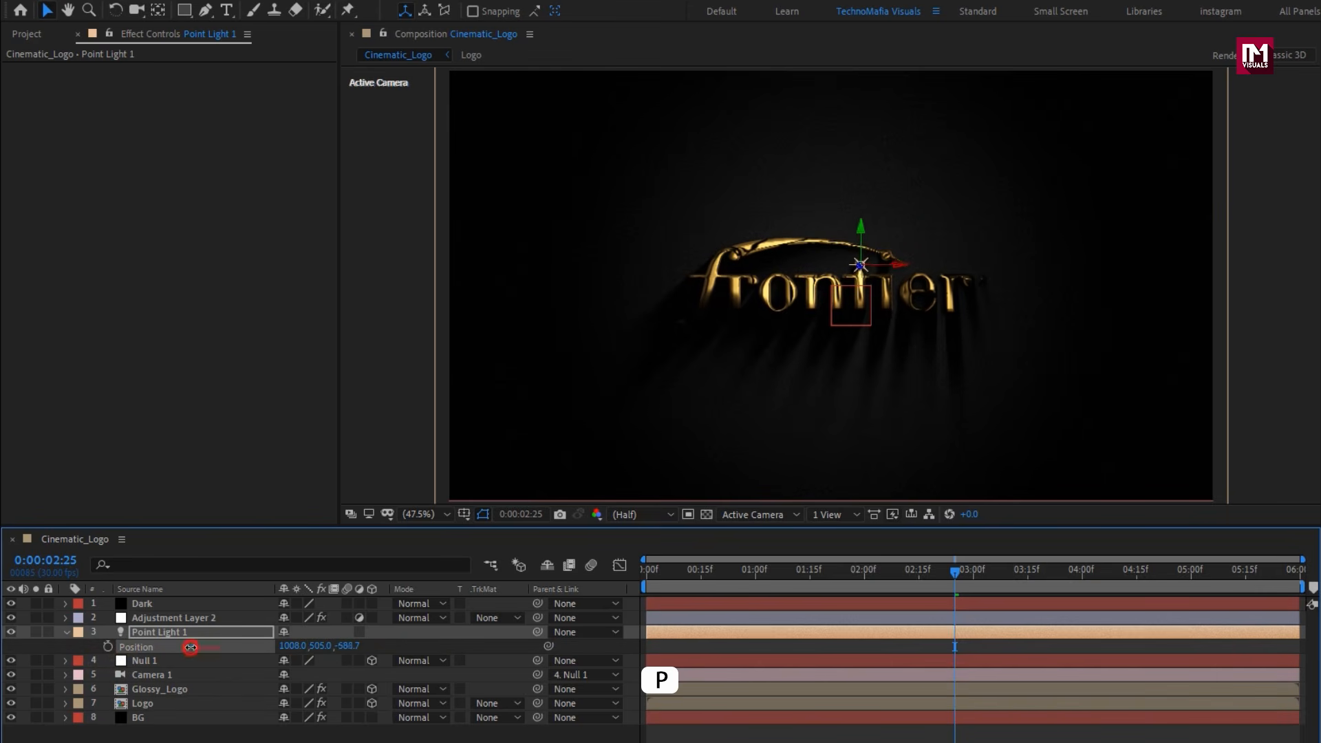
click(973, 579)
click(107, 646)
Step: Keyframe the point light's depth at Z 217.3 on the first frame and again at 5:29, and preview the animation
drag(661, 574, 625, 575)
drag(345, 645, 784, 641)
drag(713, 587, 1298, 575)
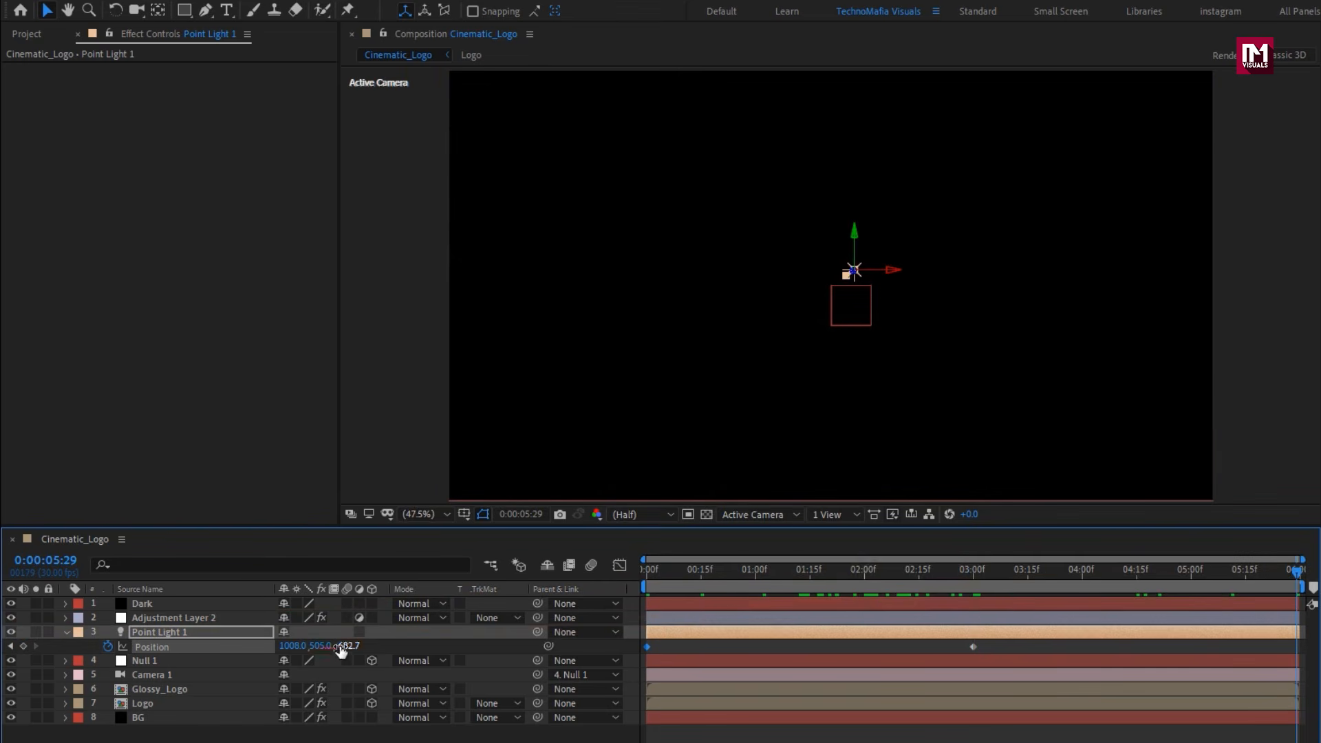
drag(686, 588, 625, 575)
key(space)
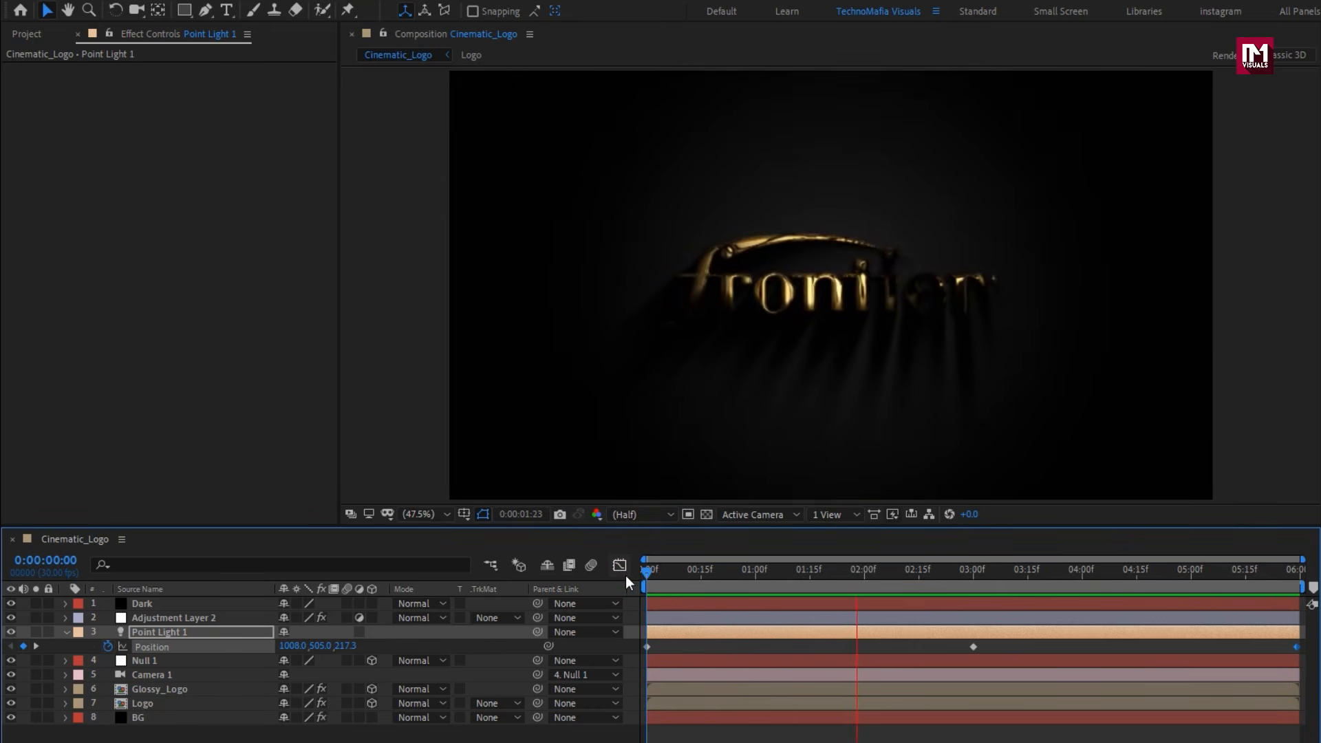